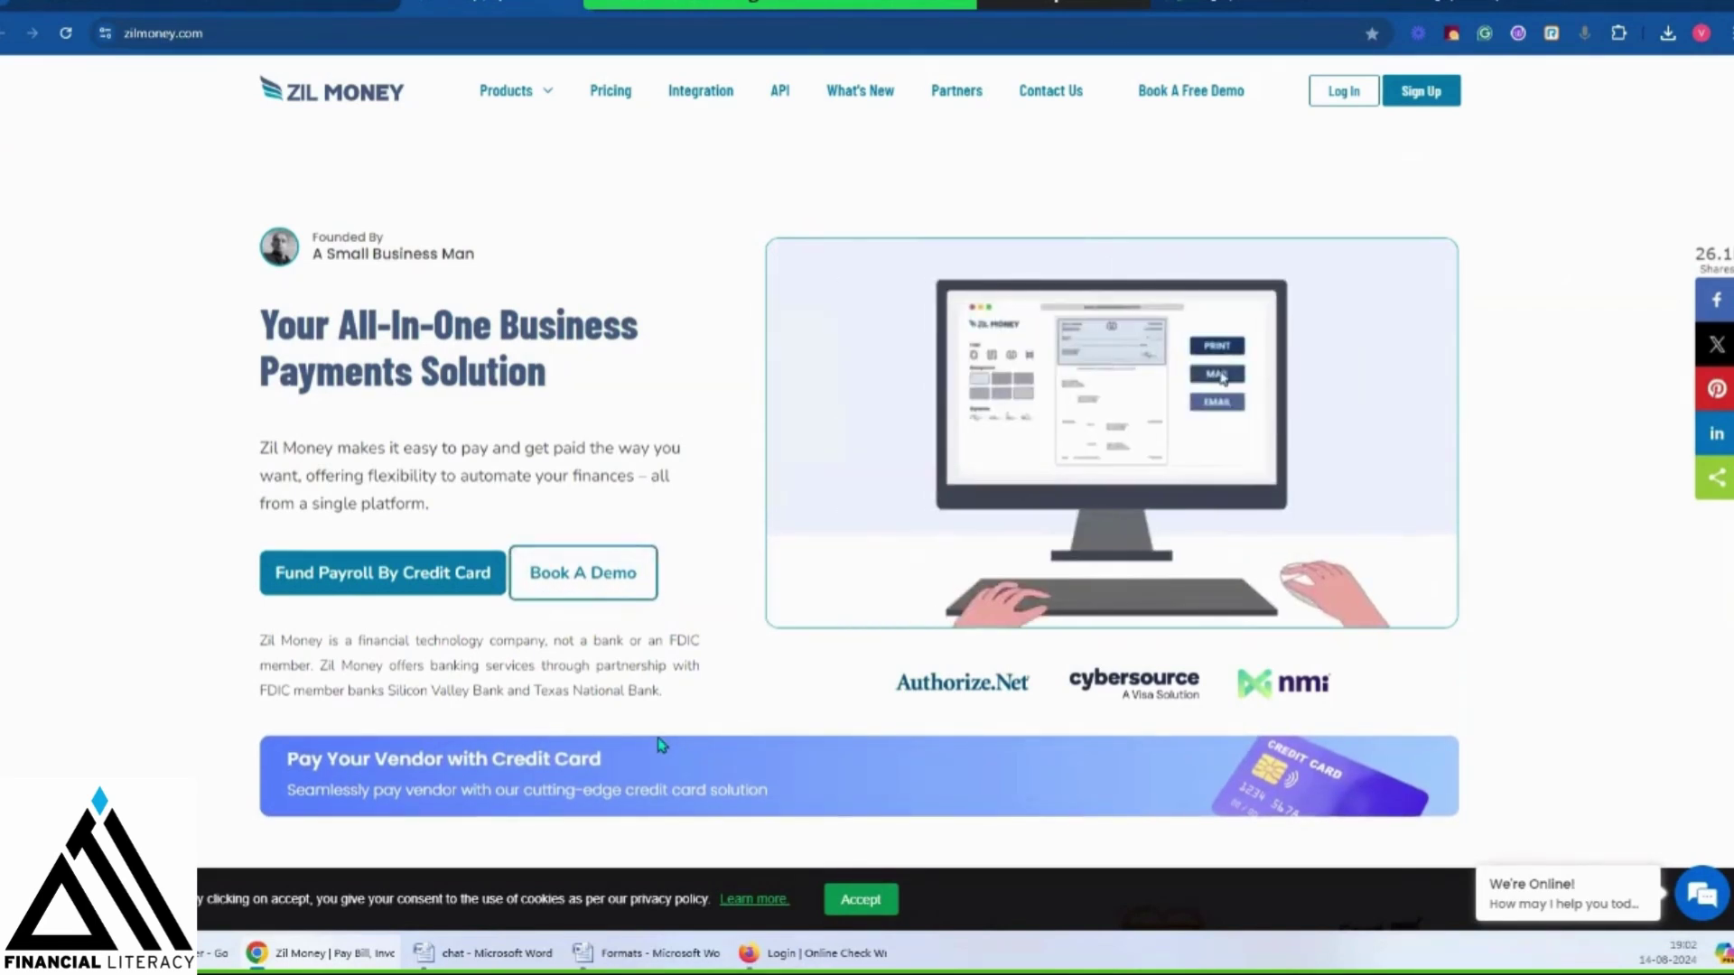
Look over the Zil Money website's home page and open the account setup overview of payment features
{"action": "scroll", "coordinate": [659, 745], "scroll_direction": "down", "scroll_amount": 1}
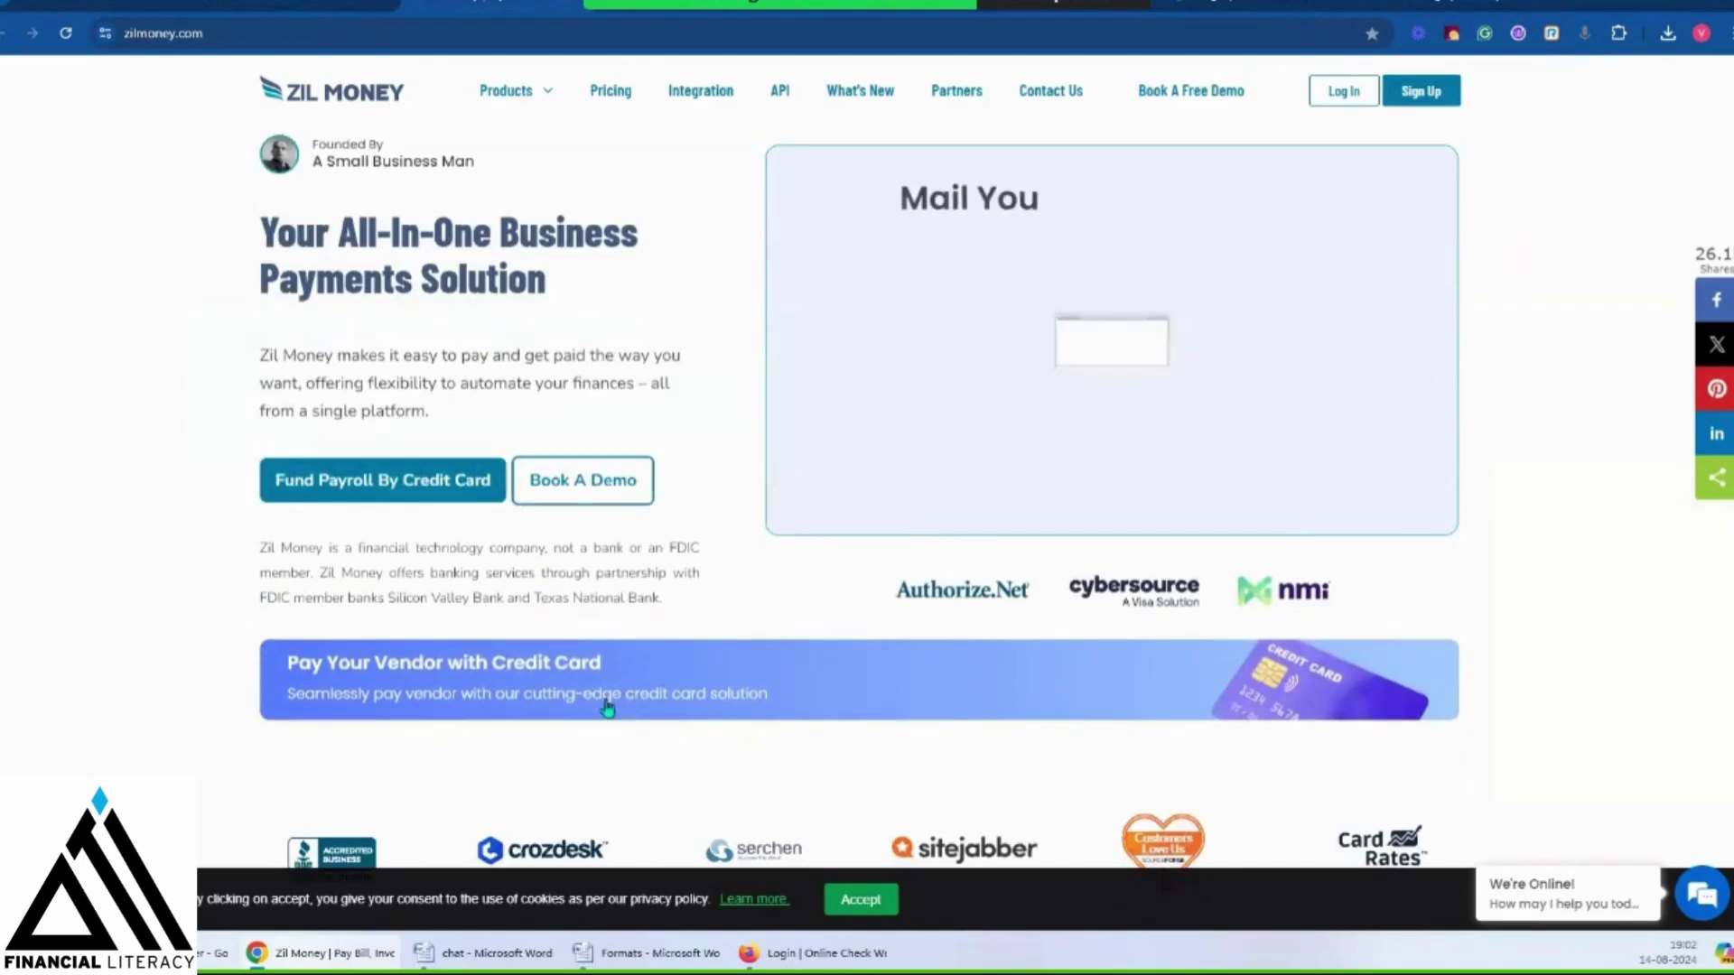
{"action": "scroll", "coordinate": [607, 704], "scroll_direction": "down", "scroll_amount": 5}
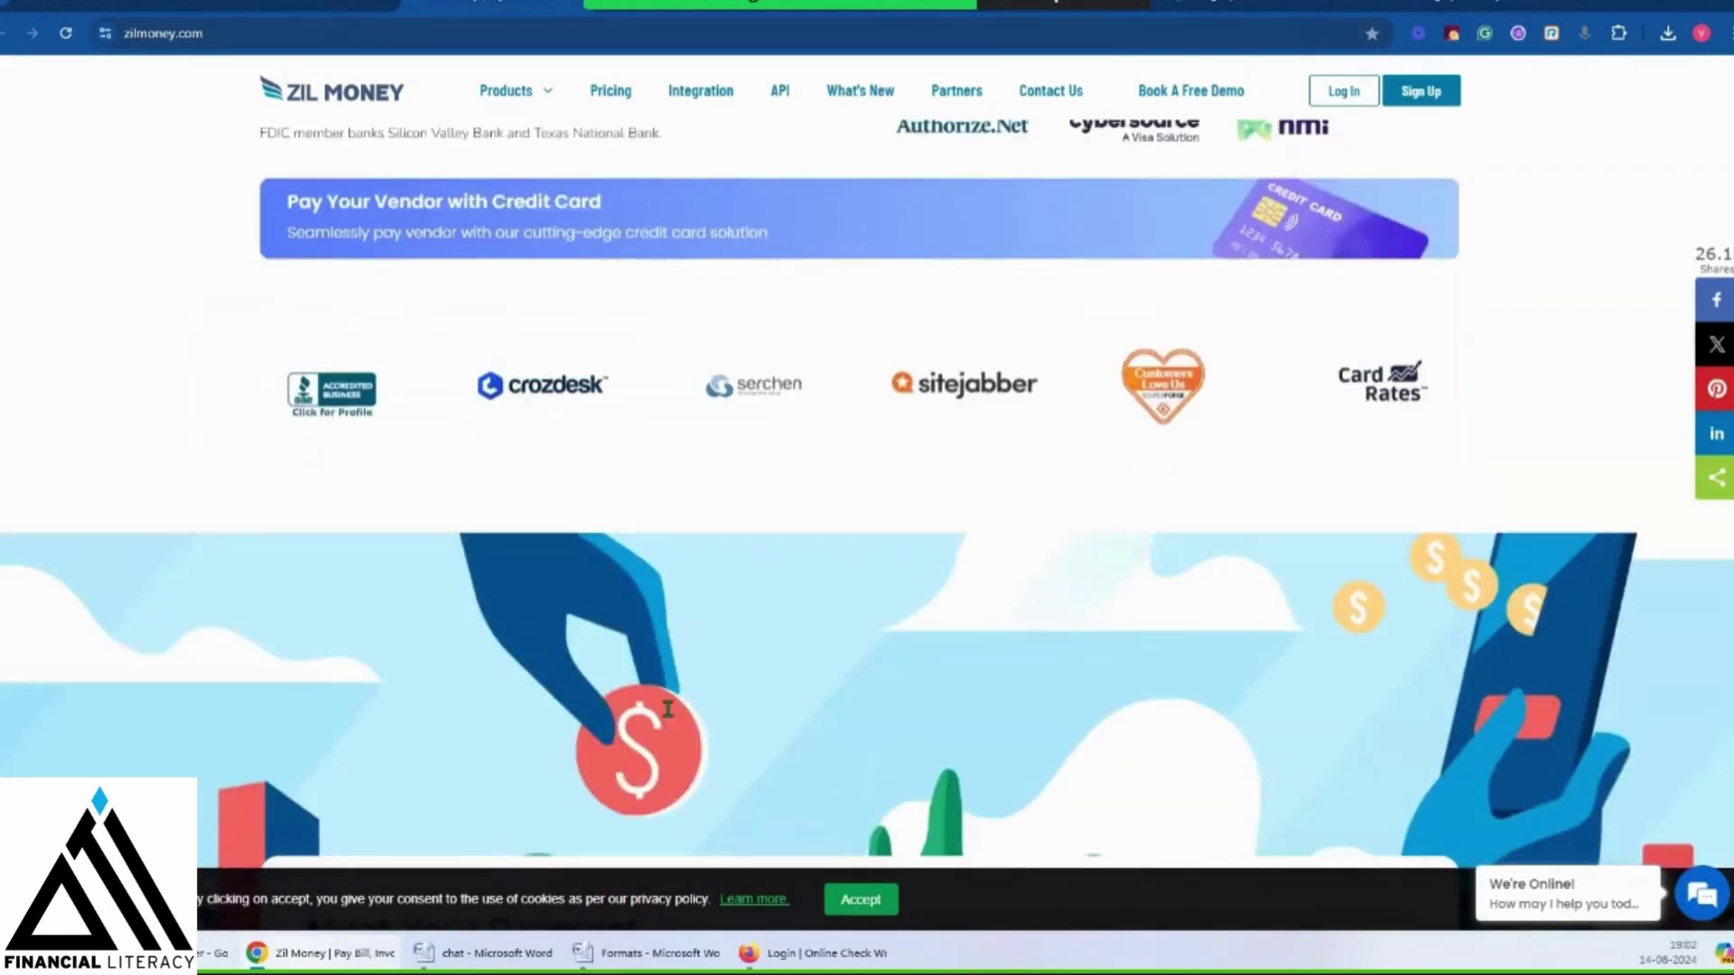
{"action": "scroll", "coordinate": [667, 710], "scroll_direction": "down", "scroll_amount": 10}
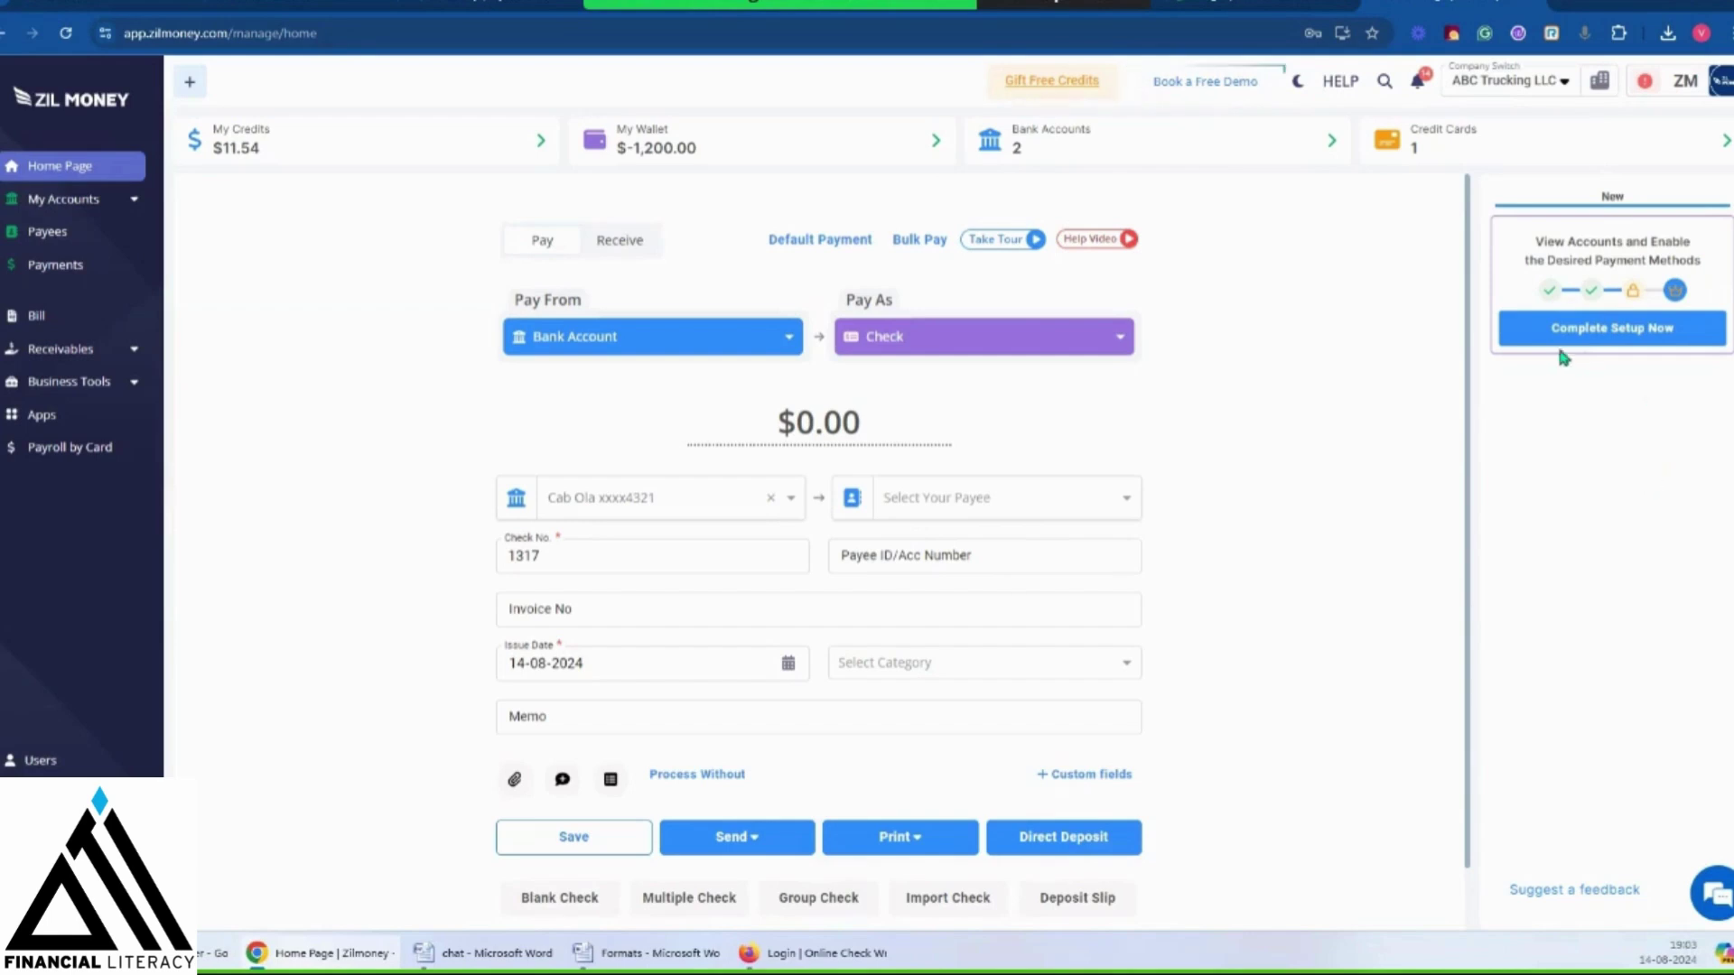
{"action": "left_click", "coordinate": [1620, 340]}
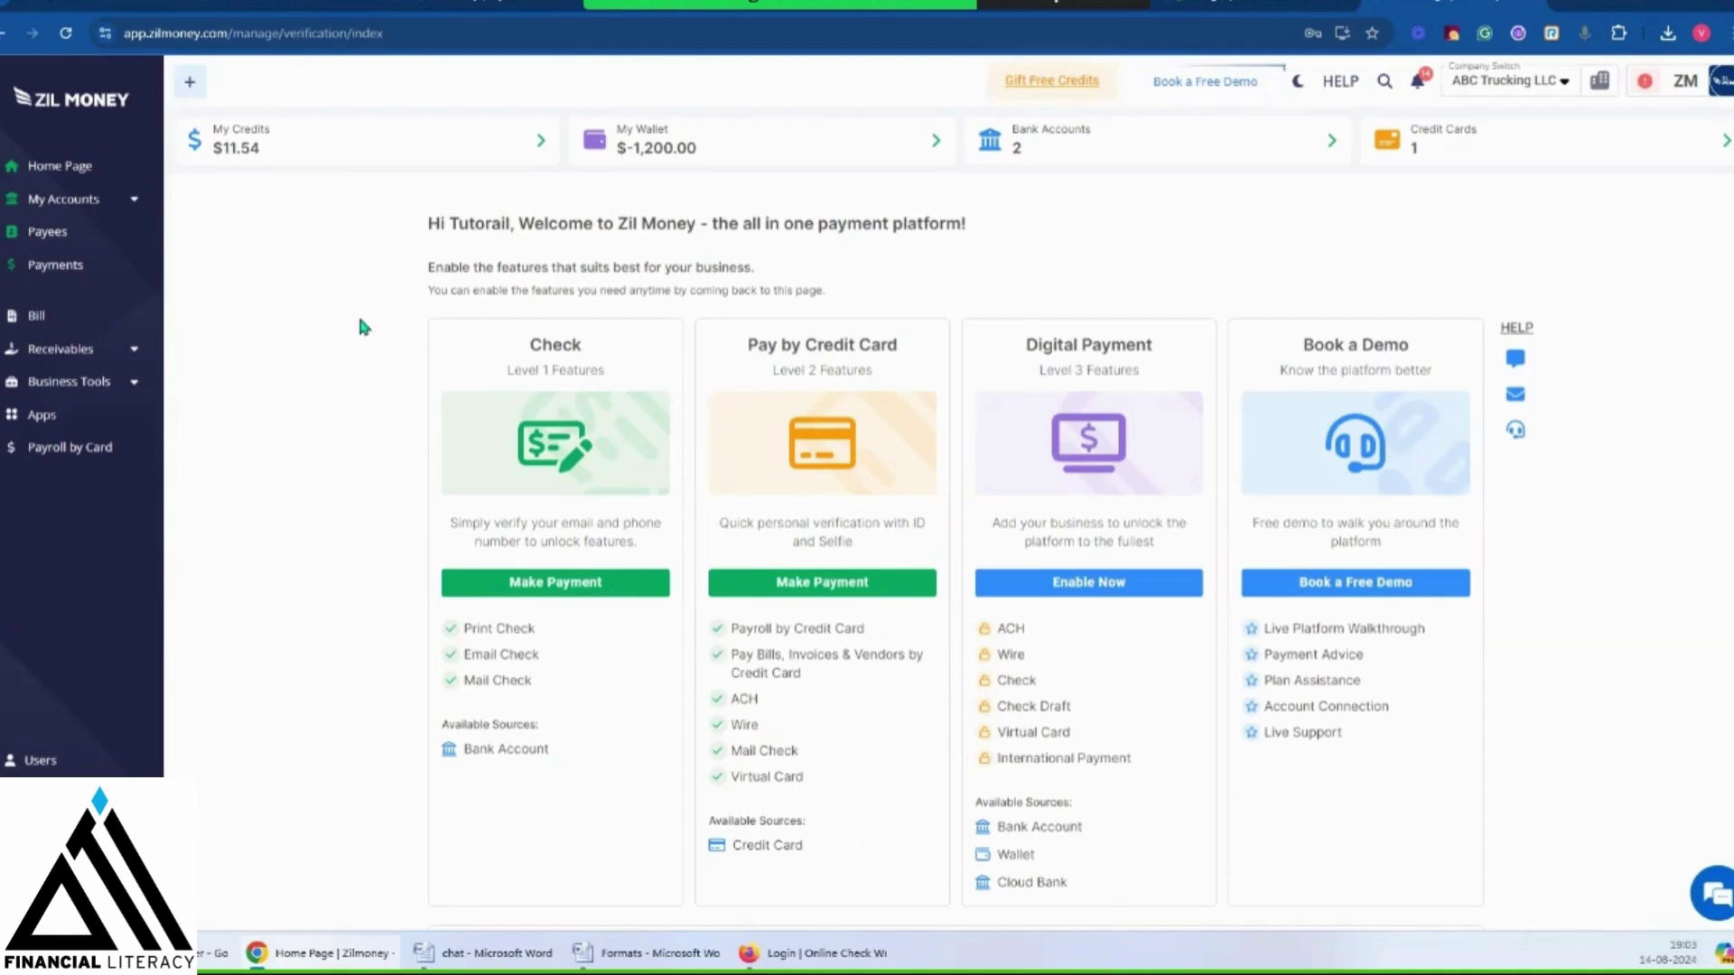
Go to Payroll by Card and review the payroll apps available to connect and the deposit bank account choices
{"action": "left_click", "coordinate": [73, 461]}
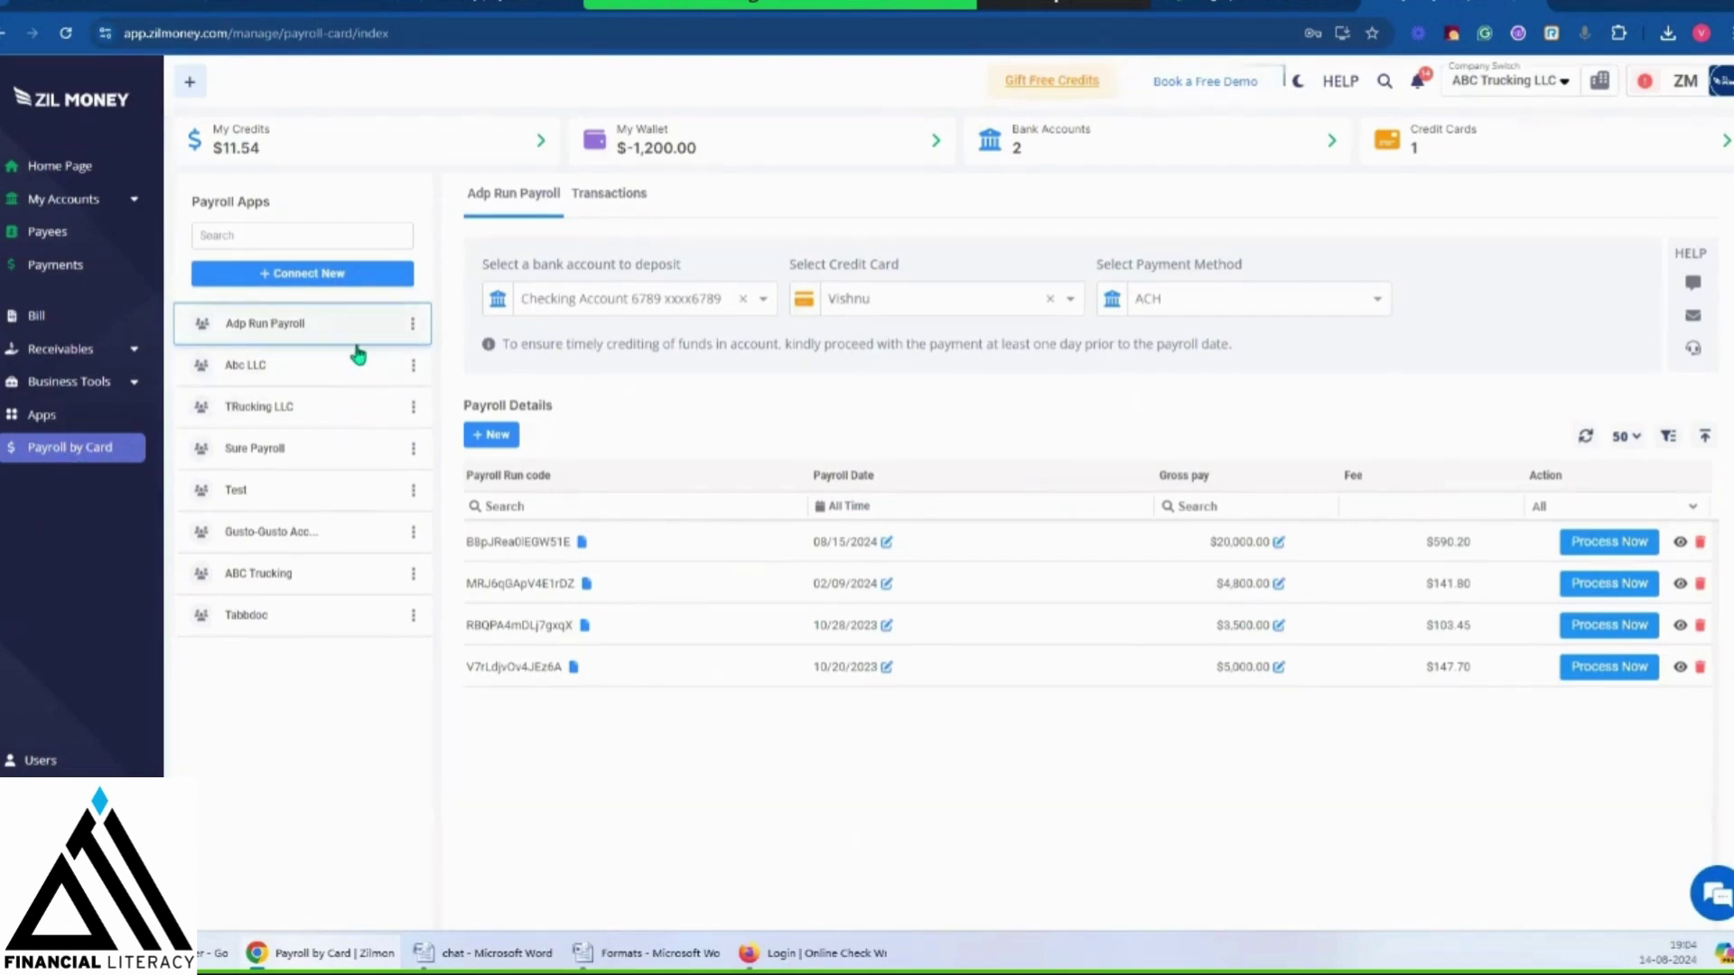
{"action": "left_click", "coordinate": [337, 274]}
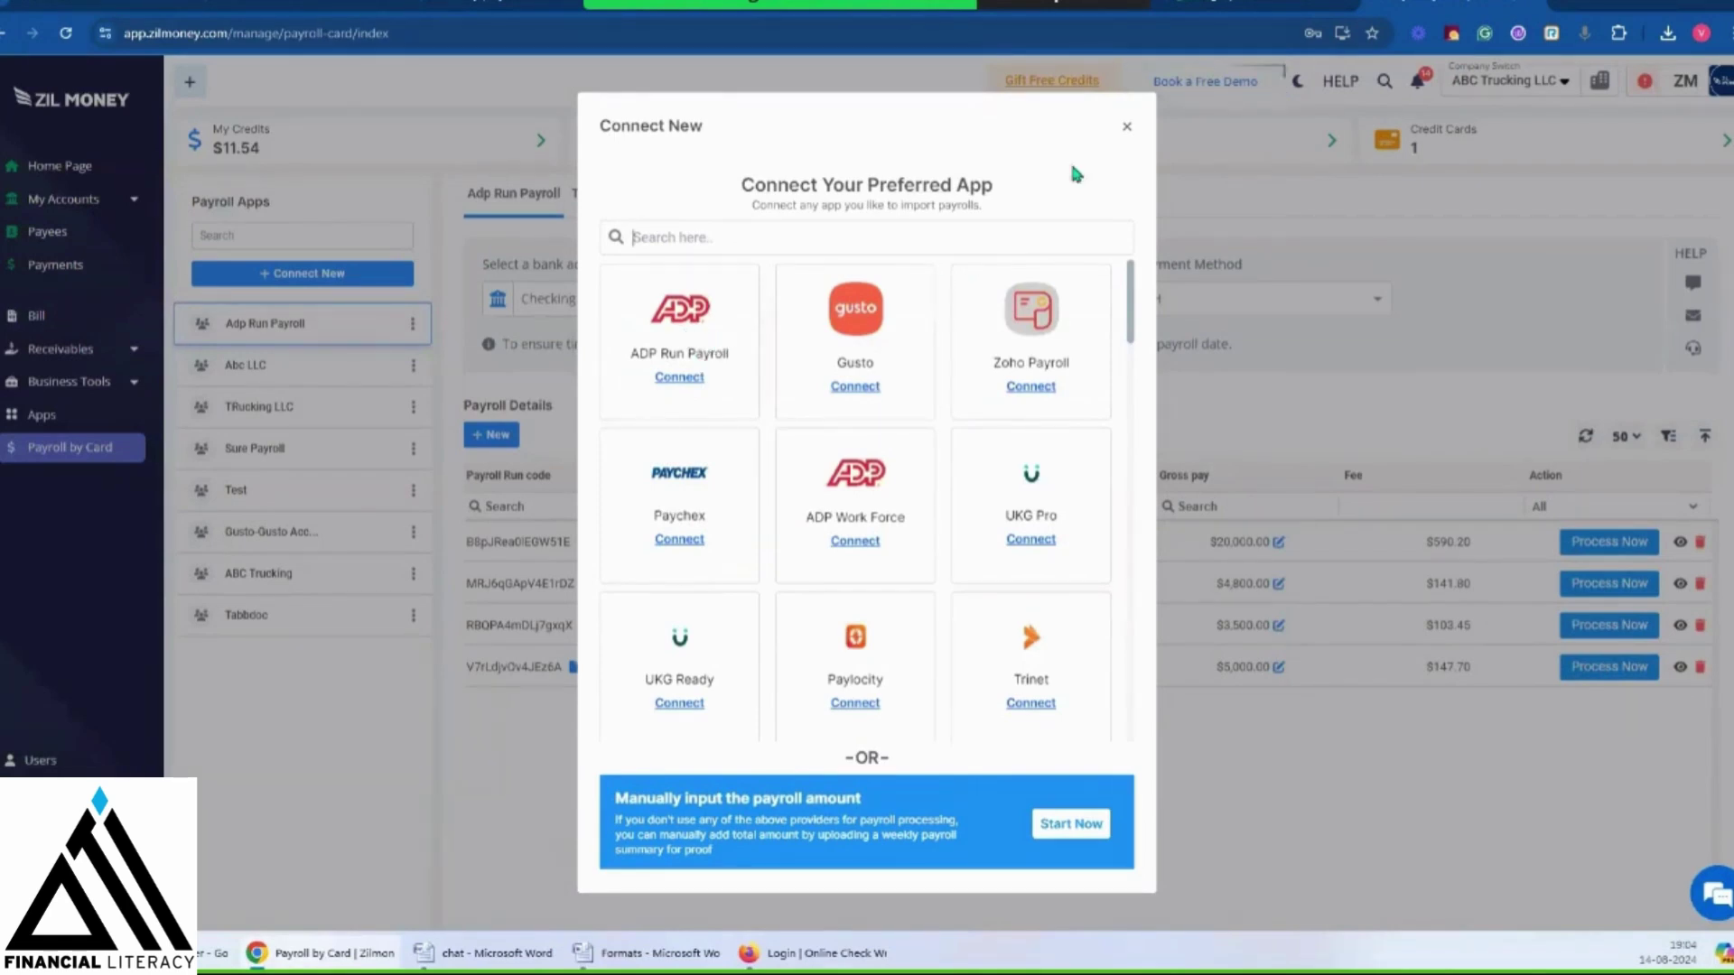
{"action": "left_click", "coordinate": [1127, 128]}
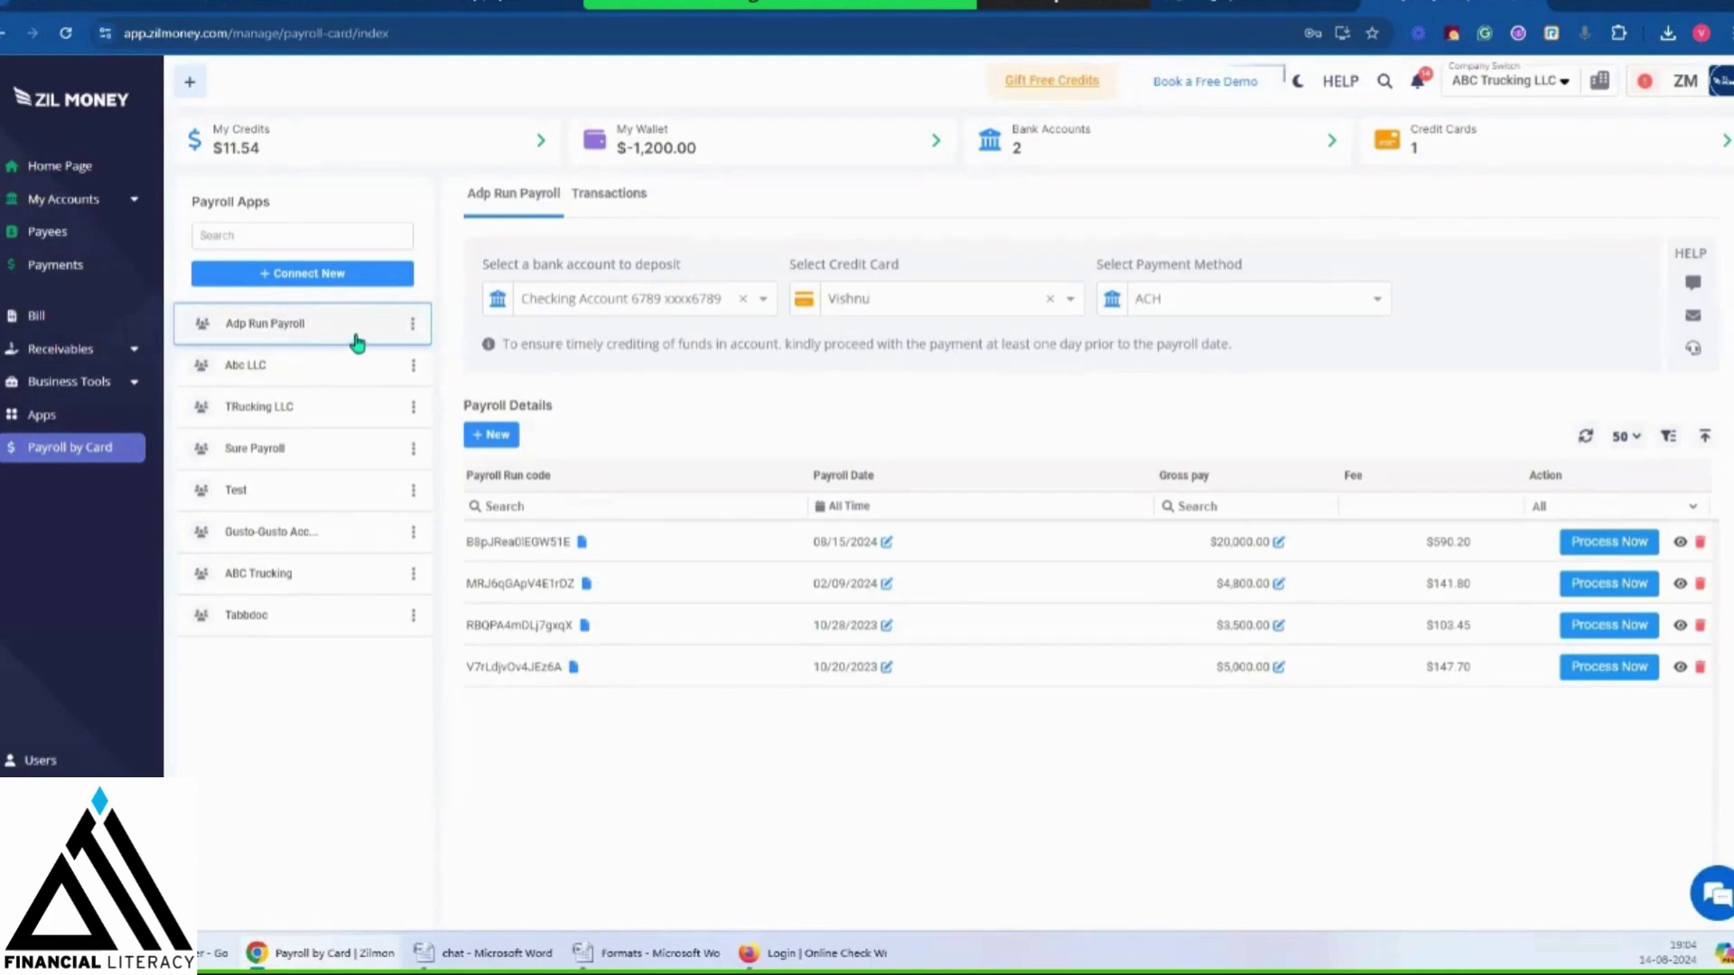
{"action": "left_click", "coordinate": [764, 300]}
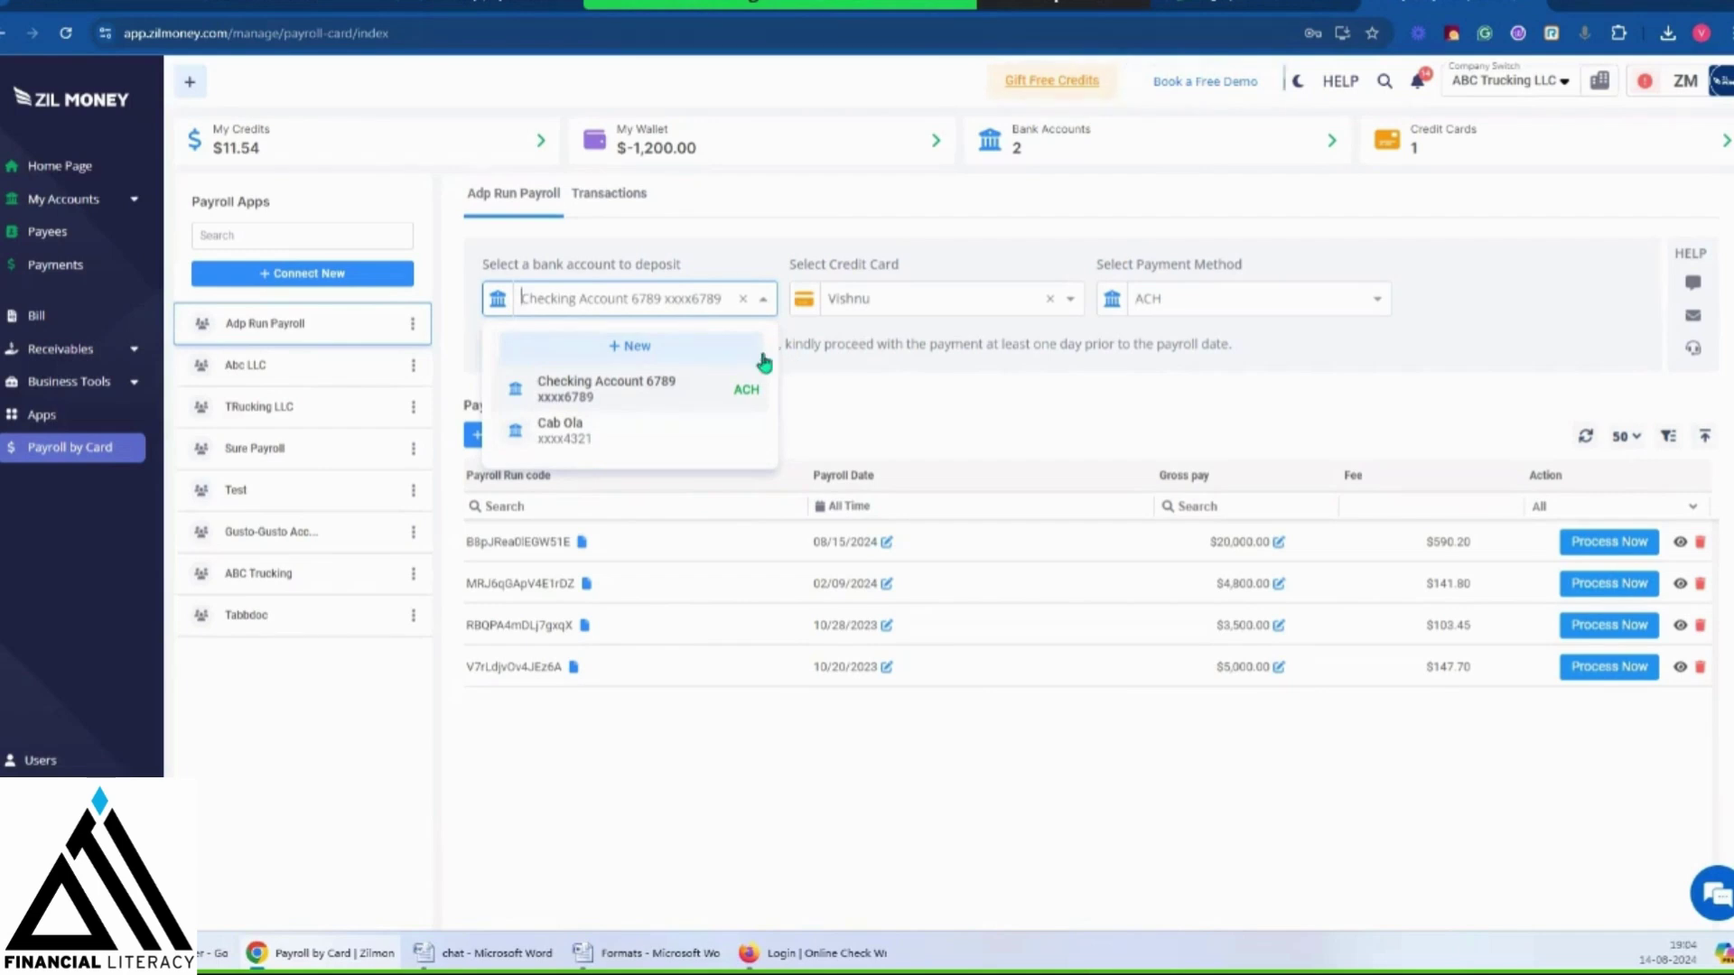
{"action": "left_click", "coordinate": [863, 388]}
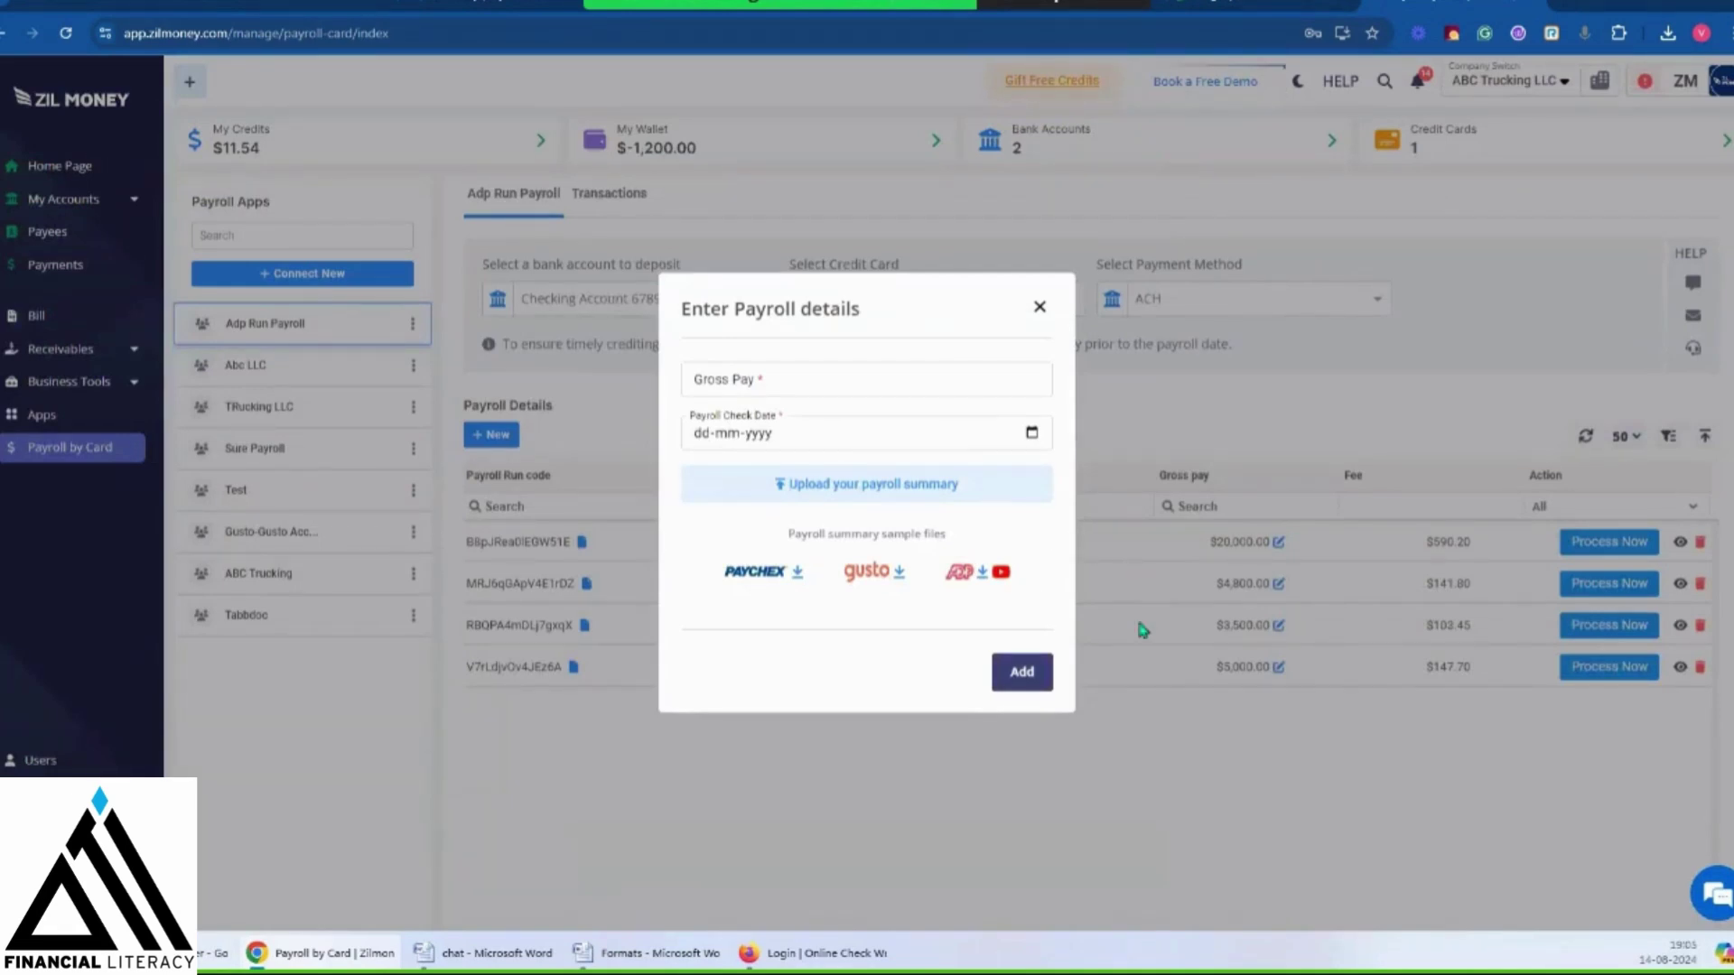
View the sample ADP payroll summary from the payroll details form, and close the form
{"action": "left_click", "coordinate": [983, 578]}
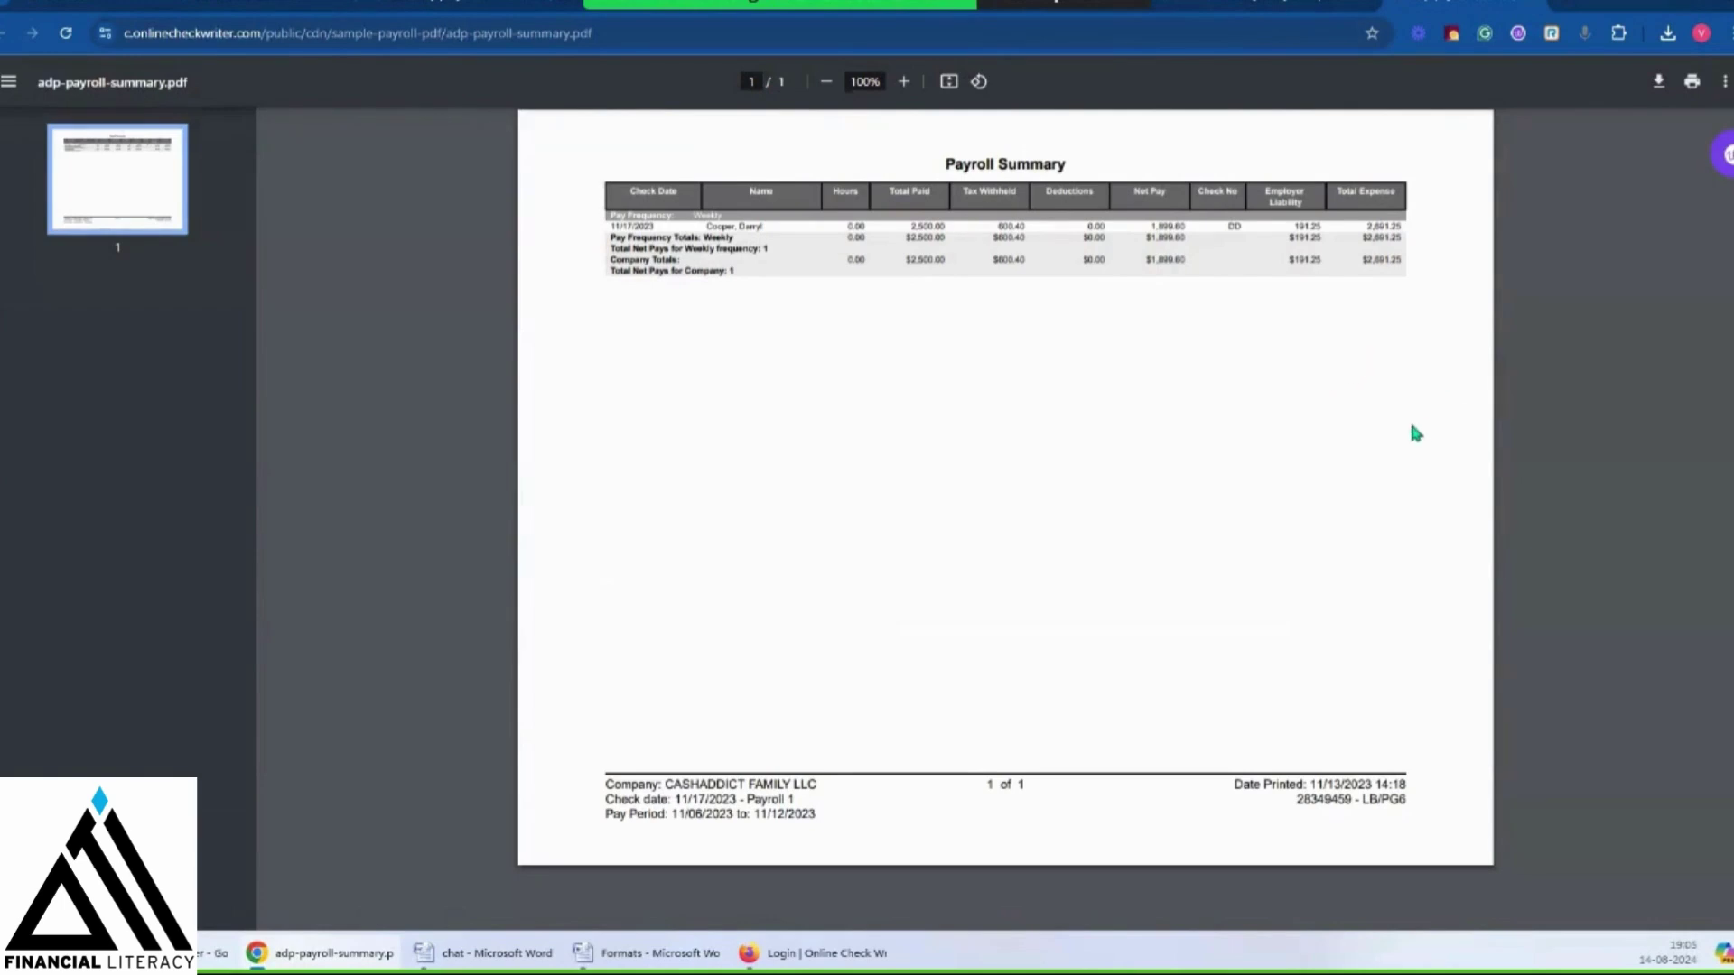
{"action": "left_click", "coordinate": [1297, 4]}
{"action": "left_click", "coordinate": [1041, 308]}
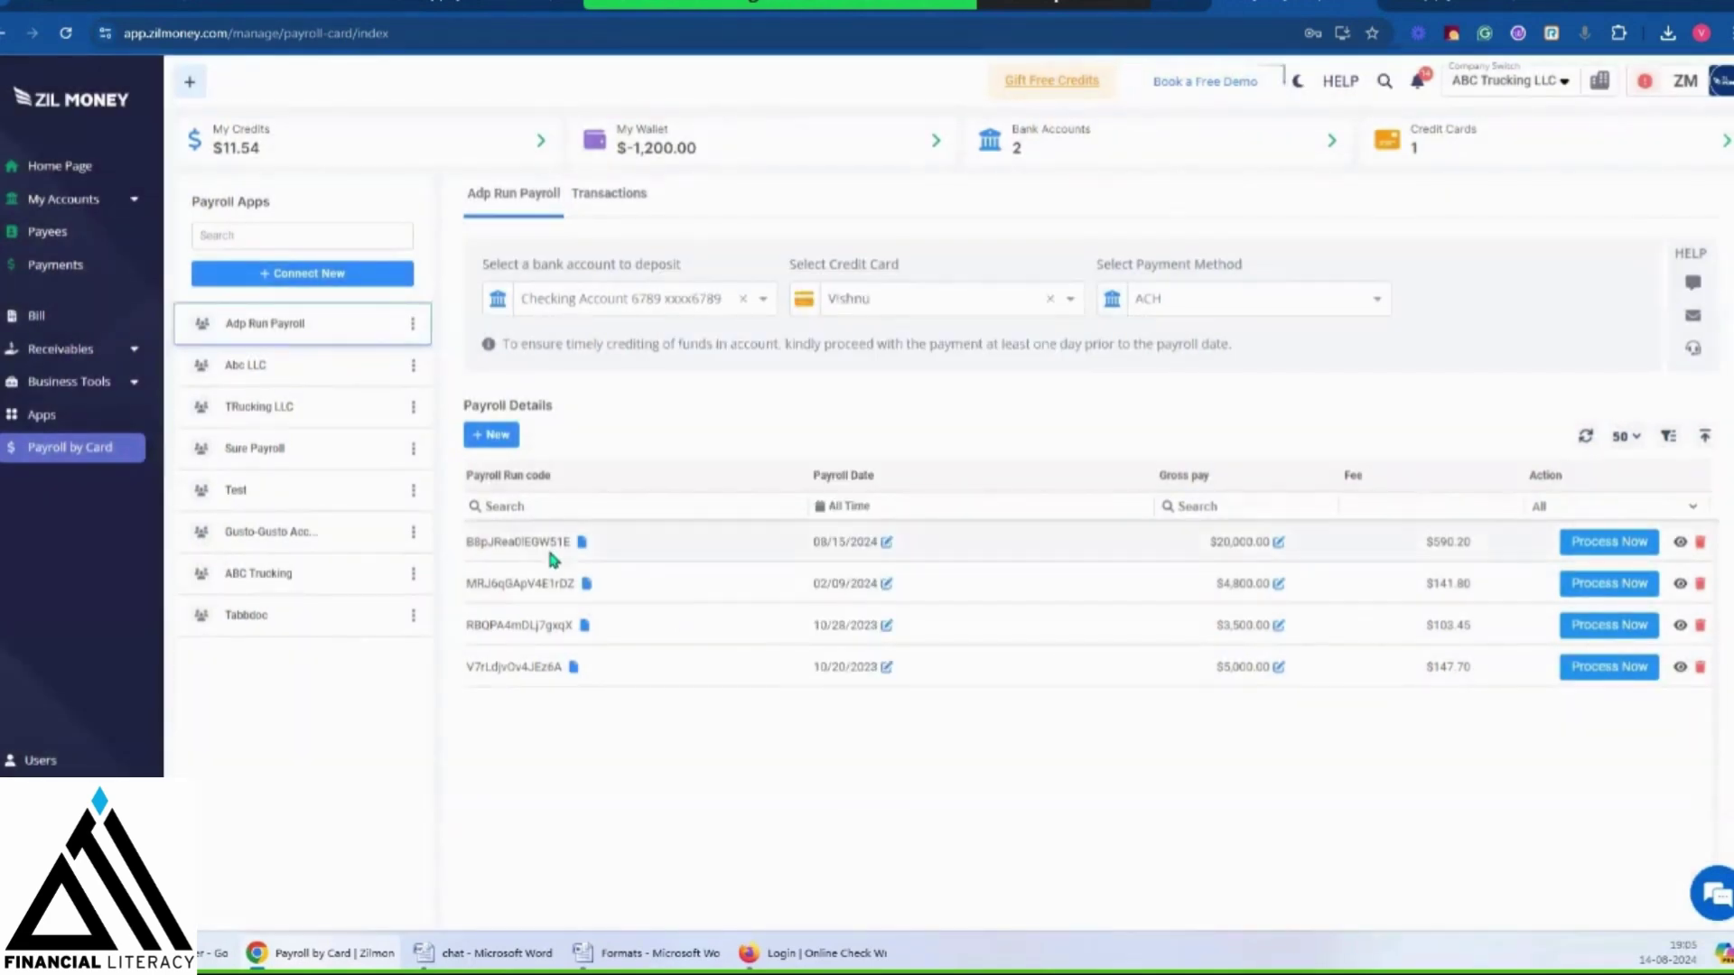
Select the checking account for the ADP Run payroll deposit and check the available credit cards
{"action": "left_click", "coordinate": [782, 311]}
{"action": "left_click", "coordinate": [681, 389]}
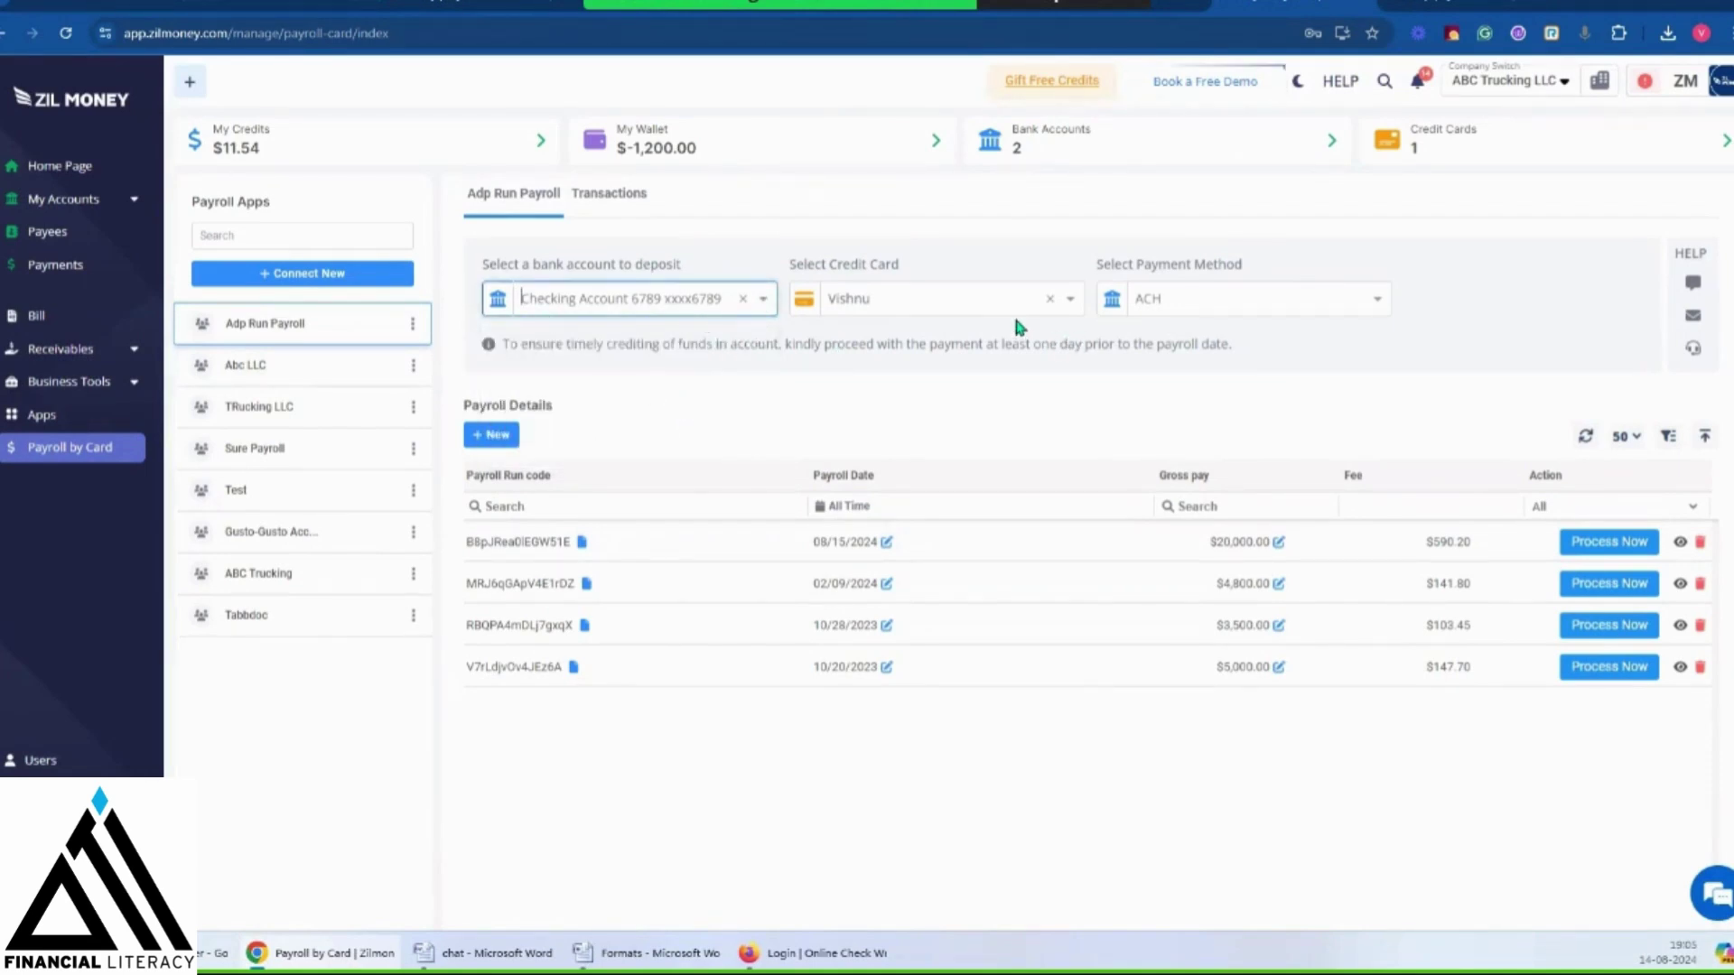
{"action": "left_click", "coordinate": [1045, 314]}
{"action": "left_click", "coordinate": [1094, 414]}
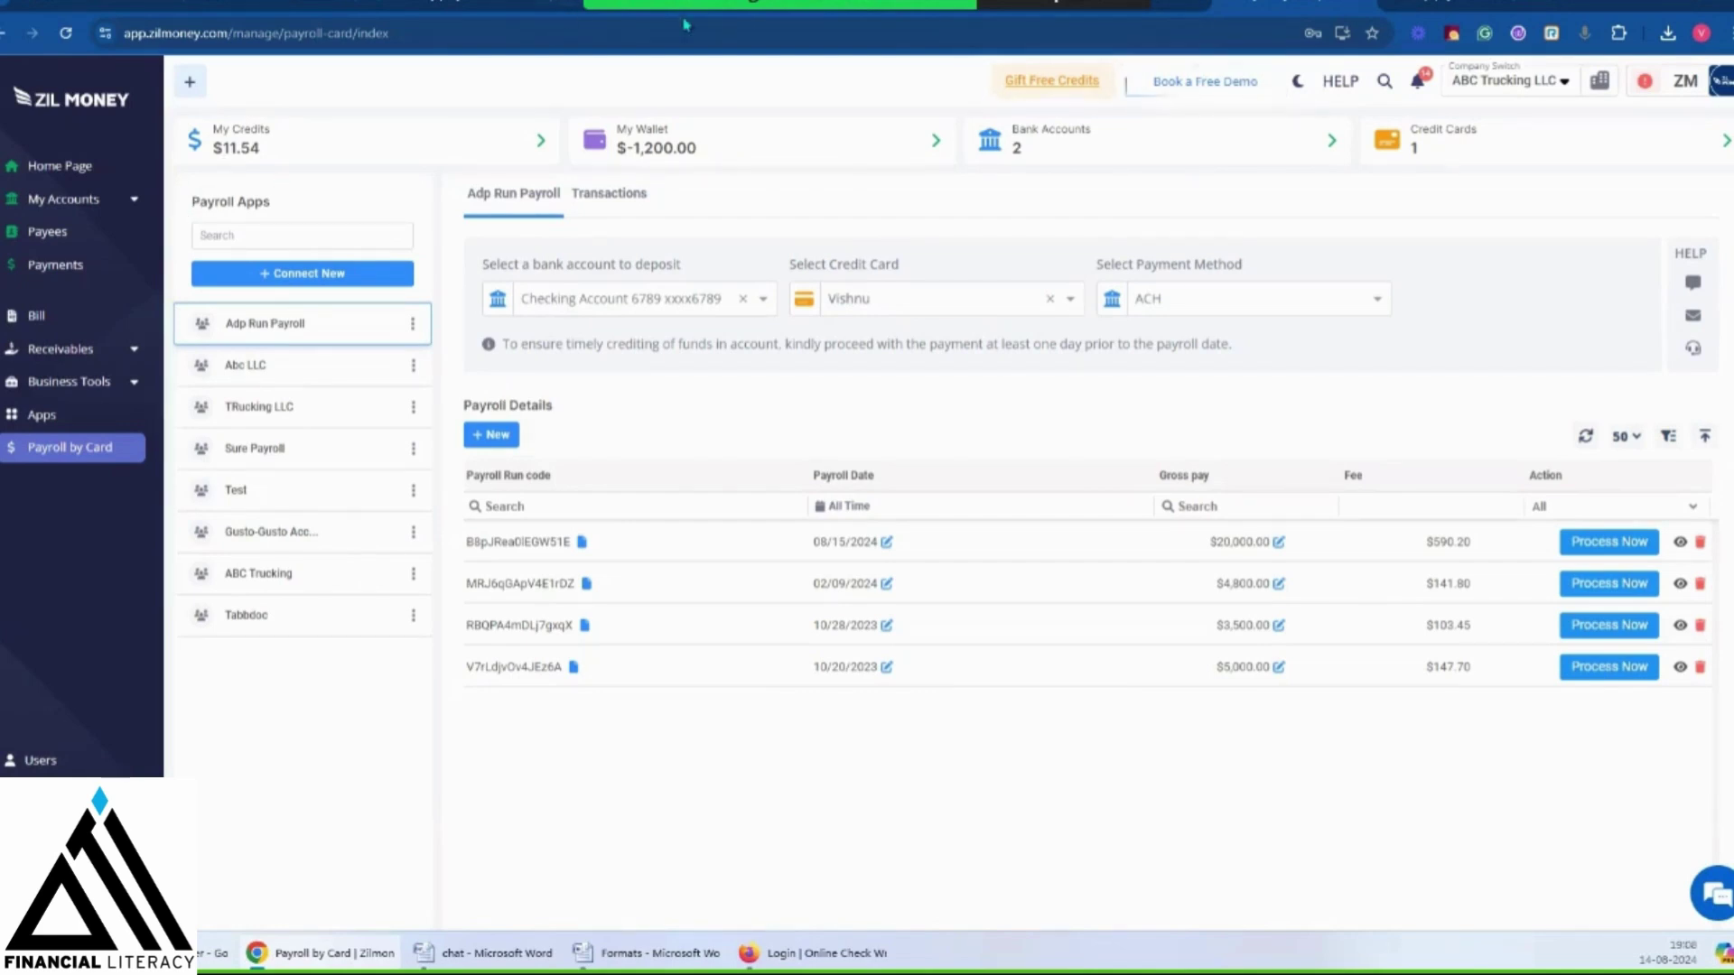
View the Zil website and the sample ADP payroll summary, and close the blank payroll details form
{"action": "left_click", "coordinate": [555, 4]}
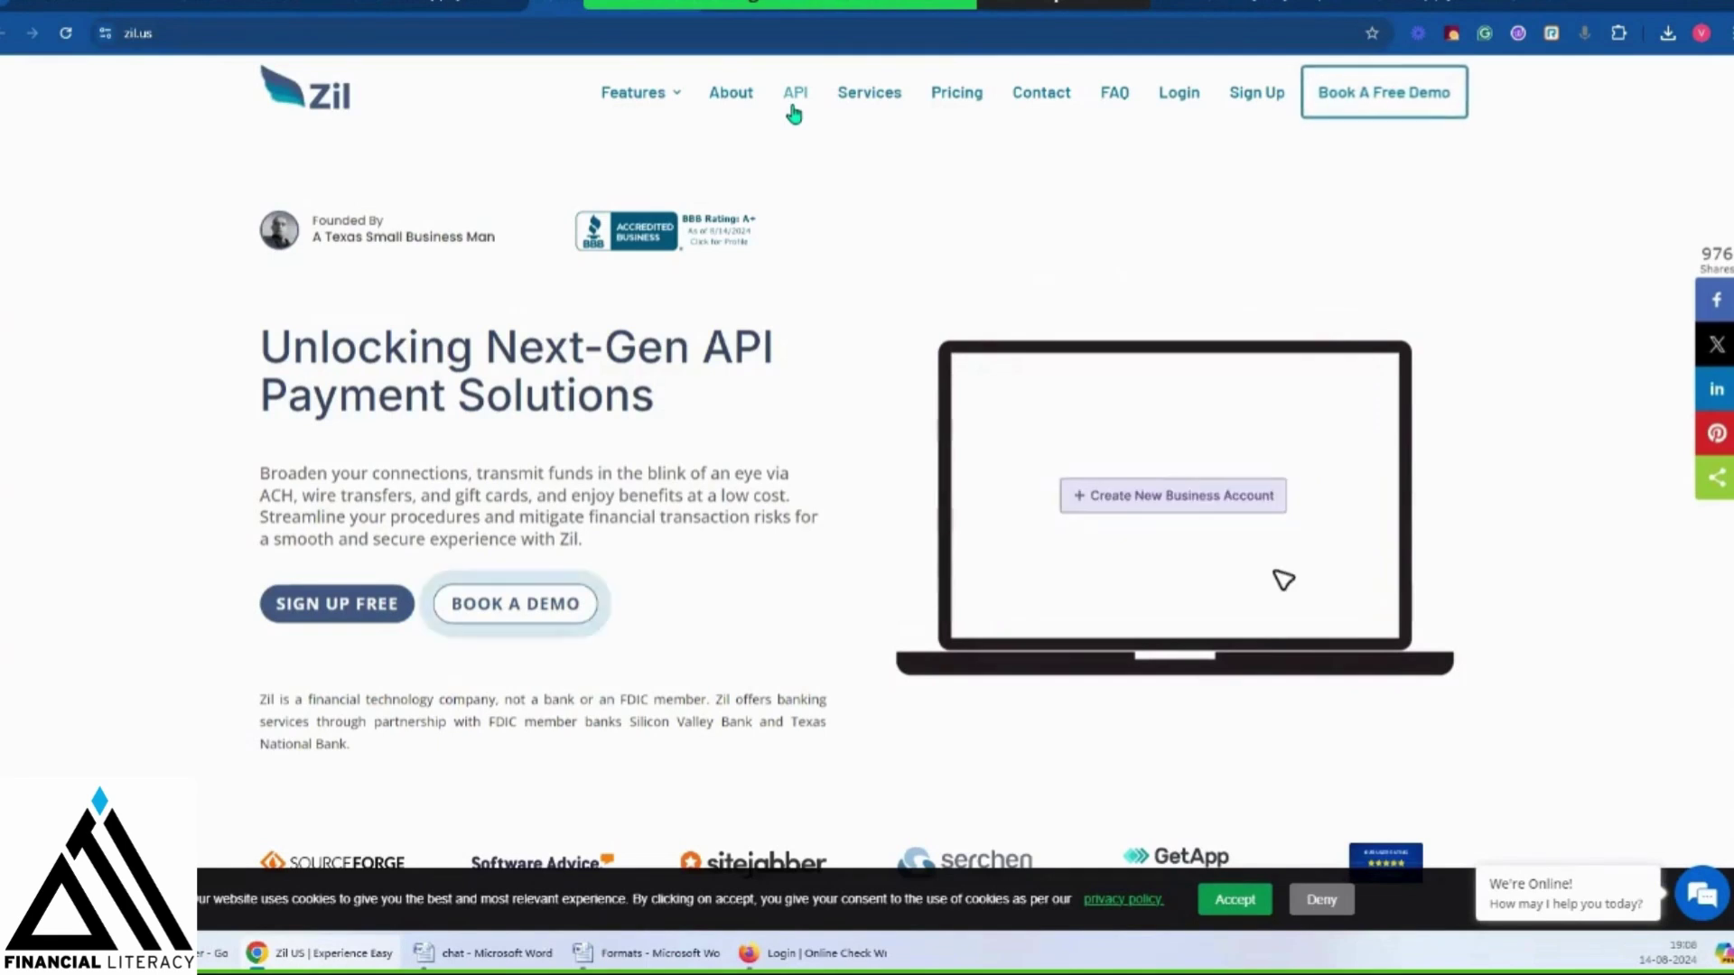
{"action": "left_click", "coordinate": [1254, 4]}
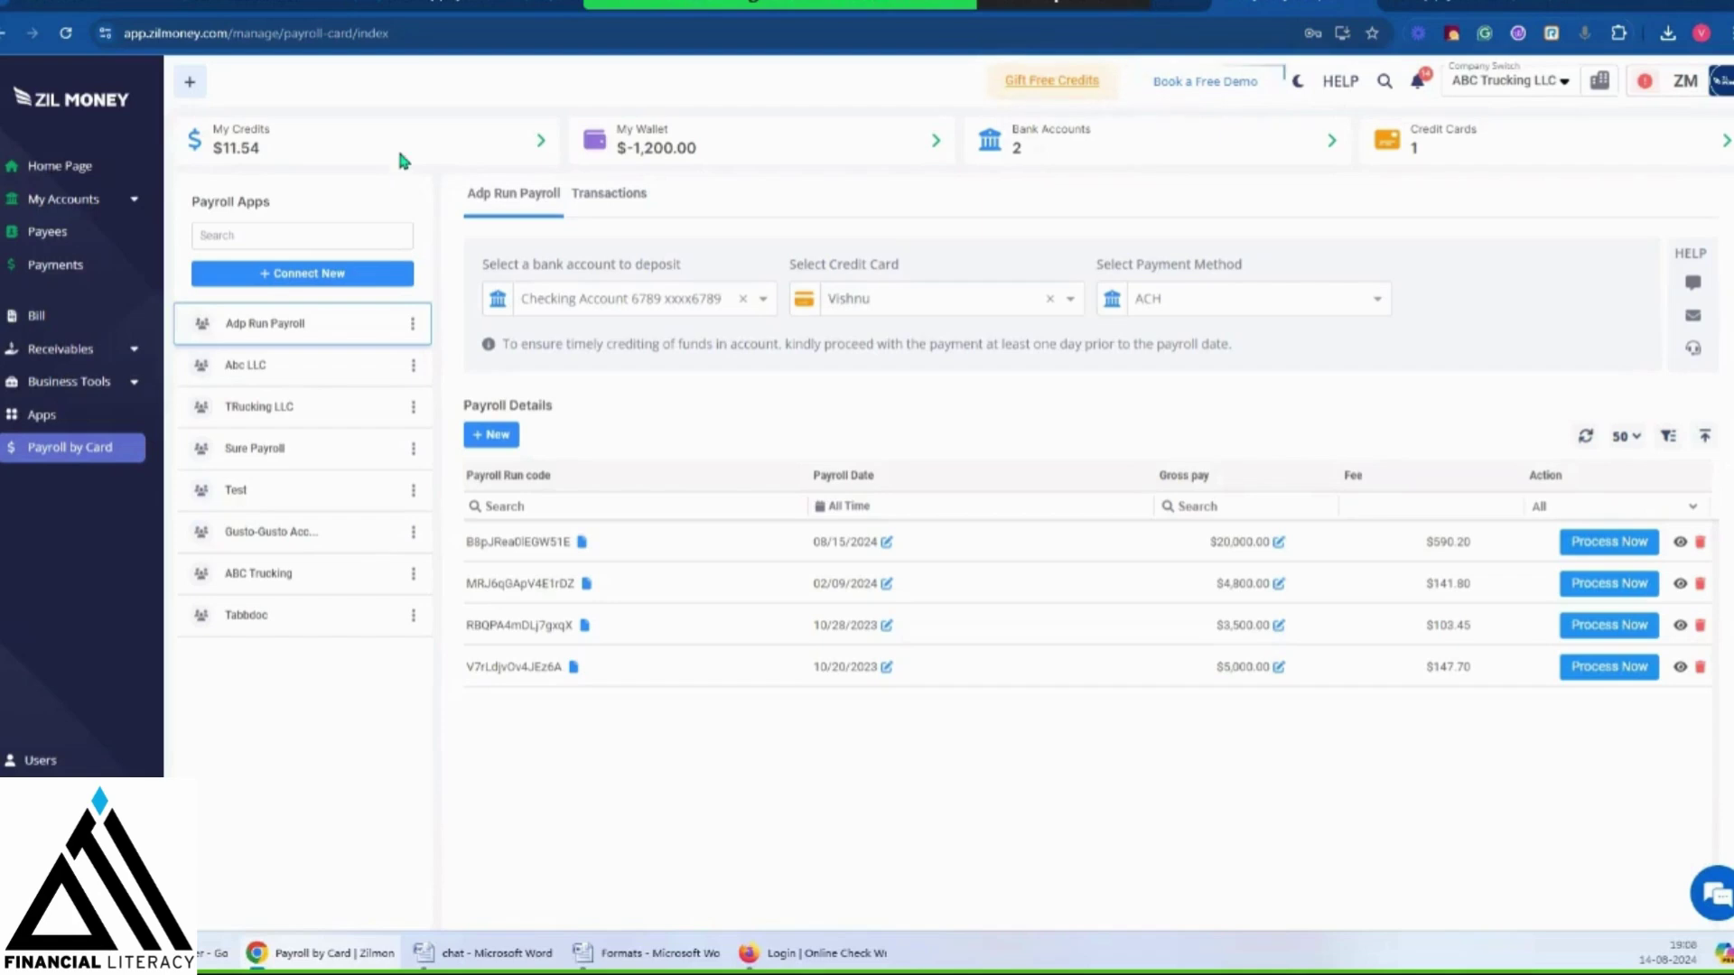
{"action": "left_click", "coordinate": [1452, 5]}
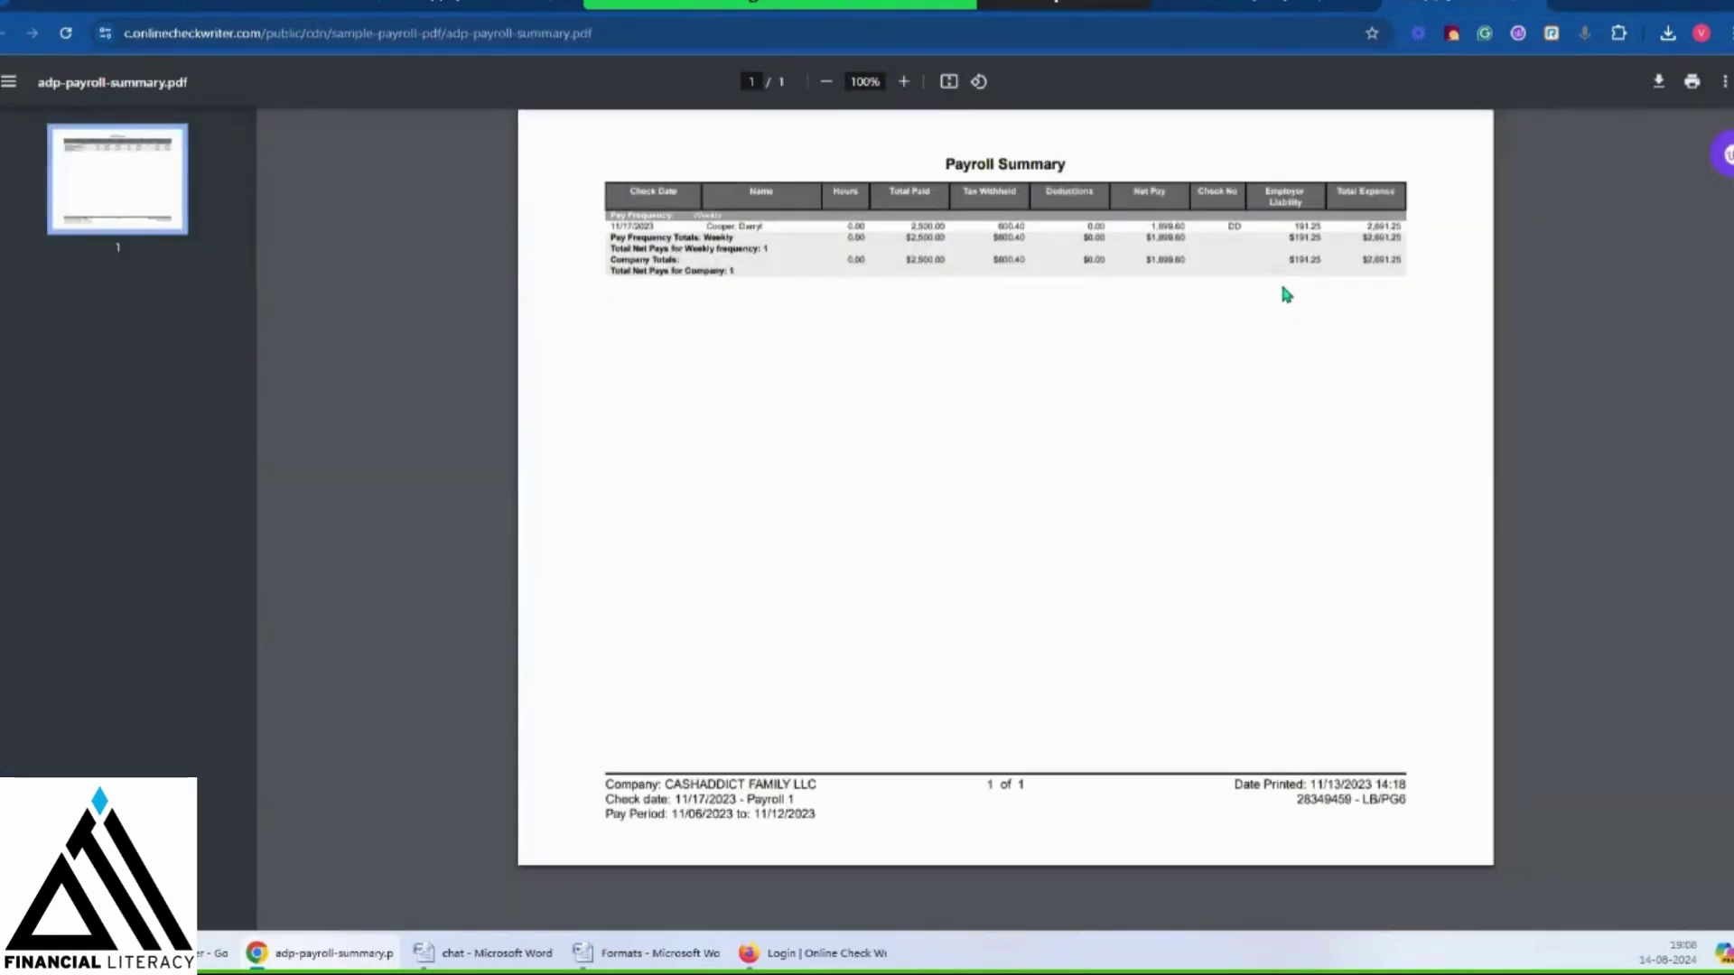
{"action": "left_click", "coordinate": [1298, 4]}
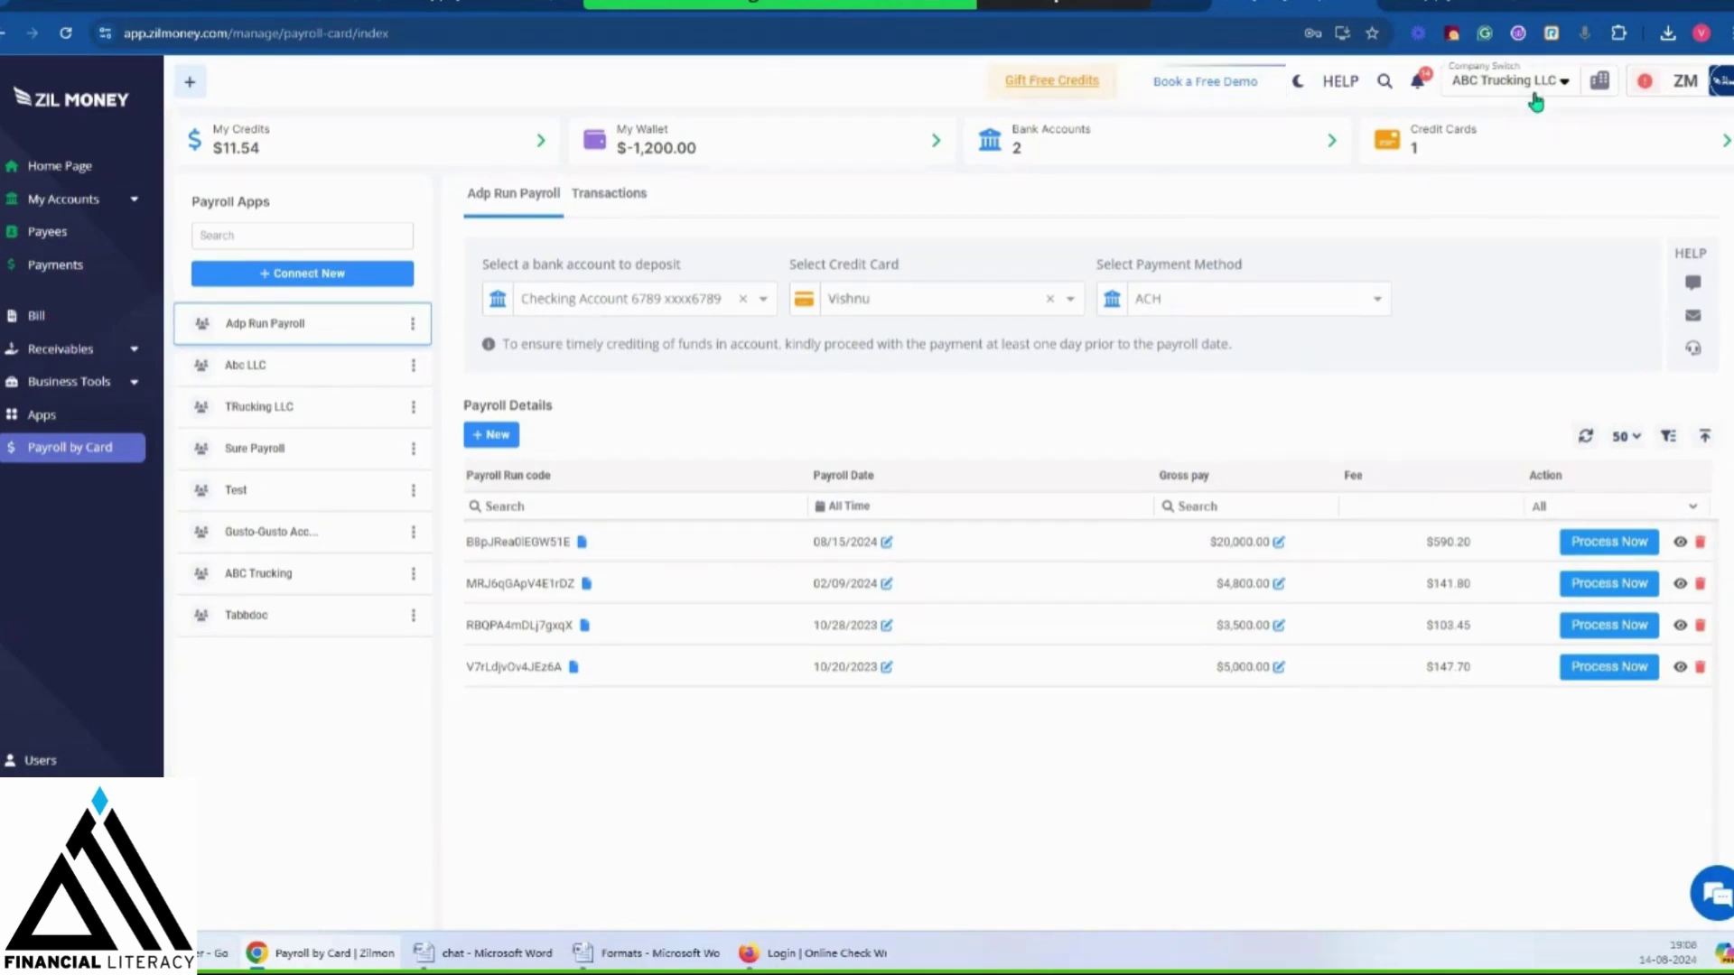
{"action": "left_click", "coordinate": [1523, 11]}
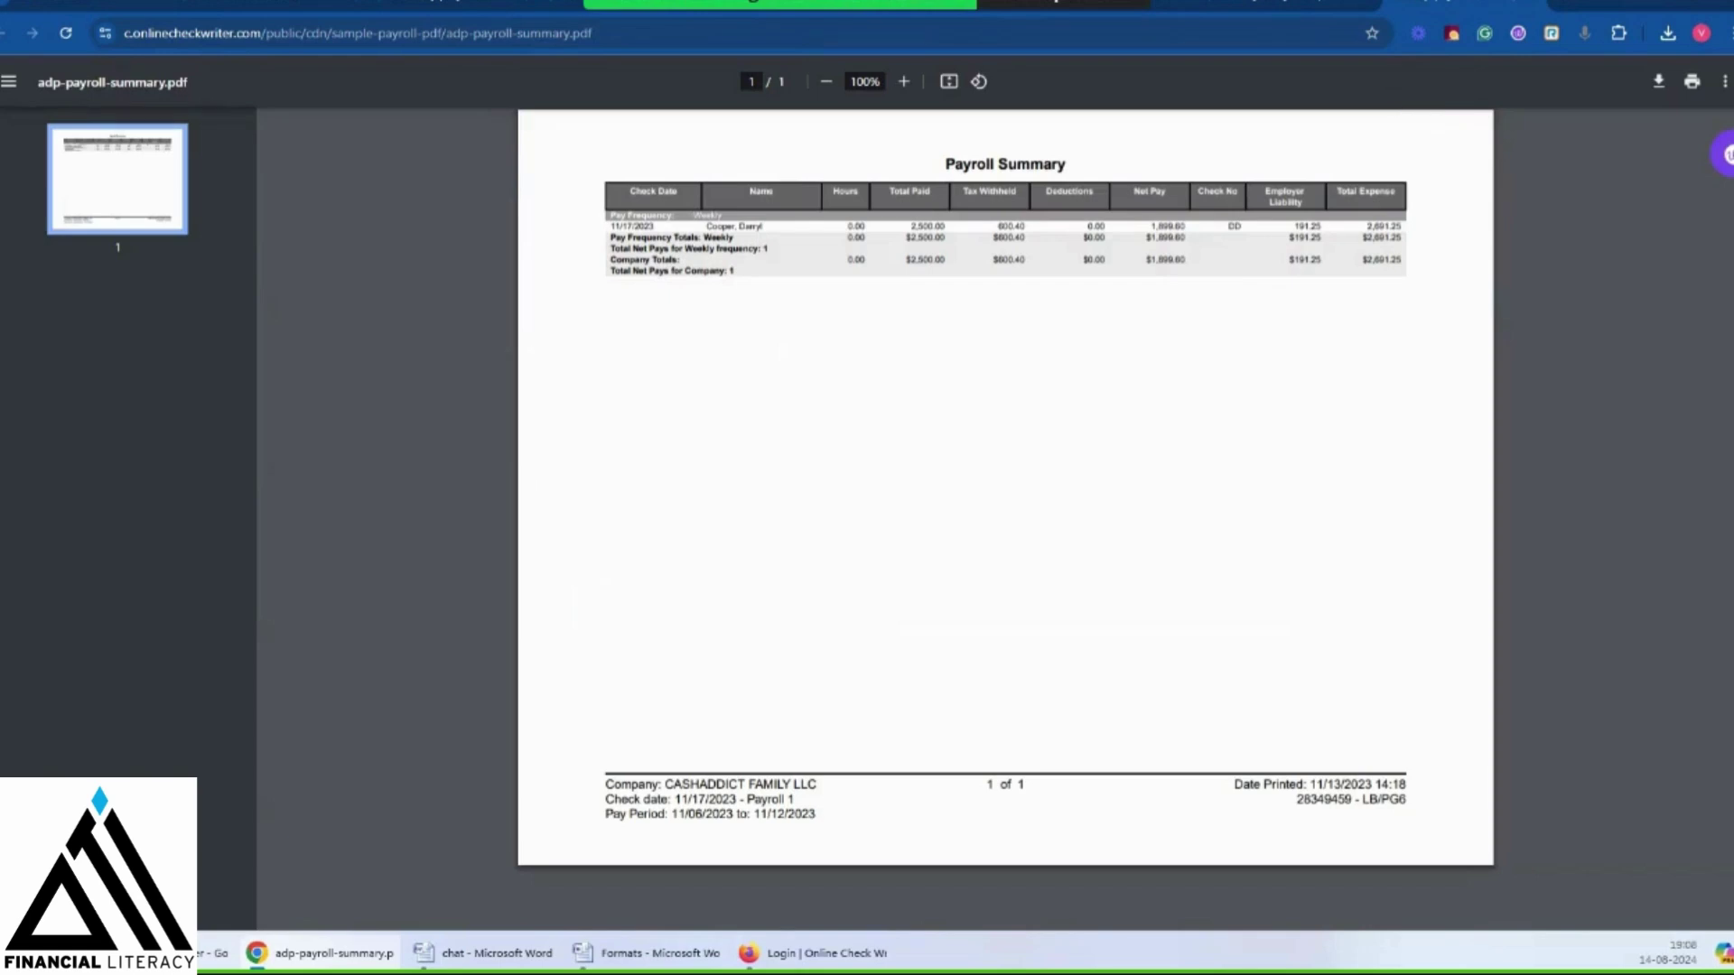
{"action": "left_click", "coordinate": [1305, 9]}
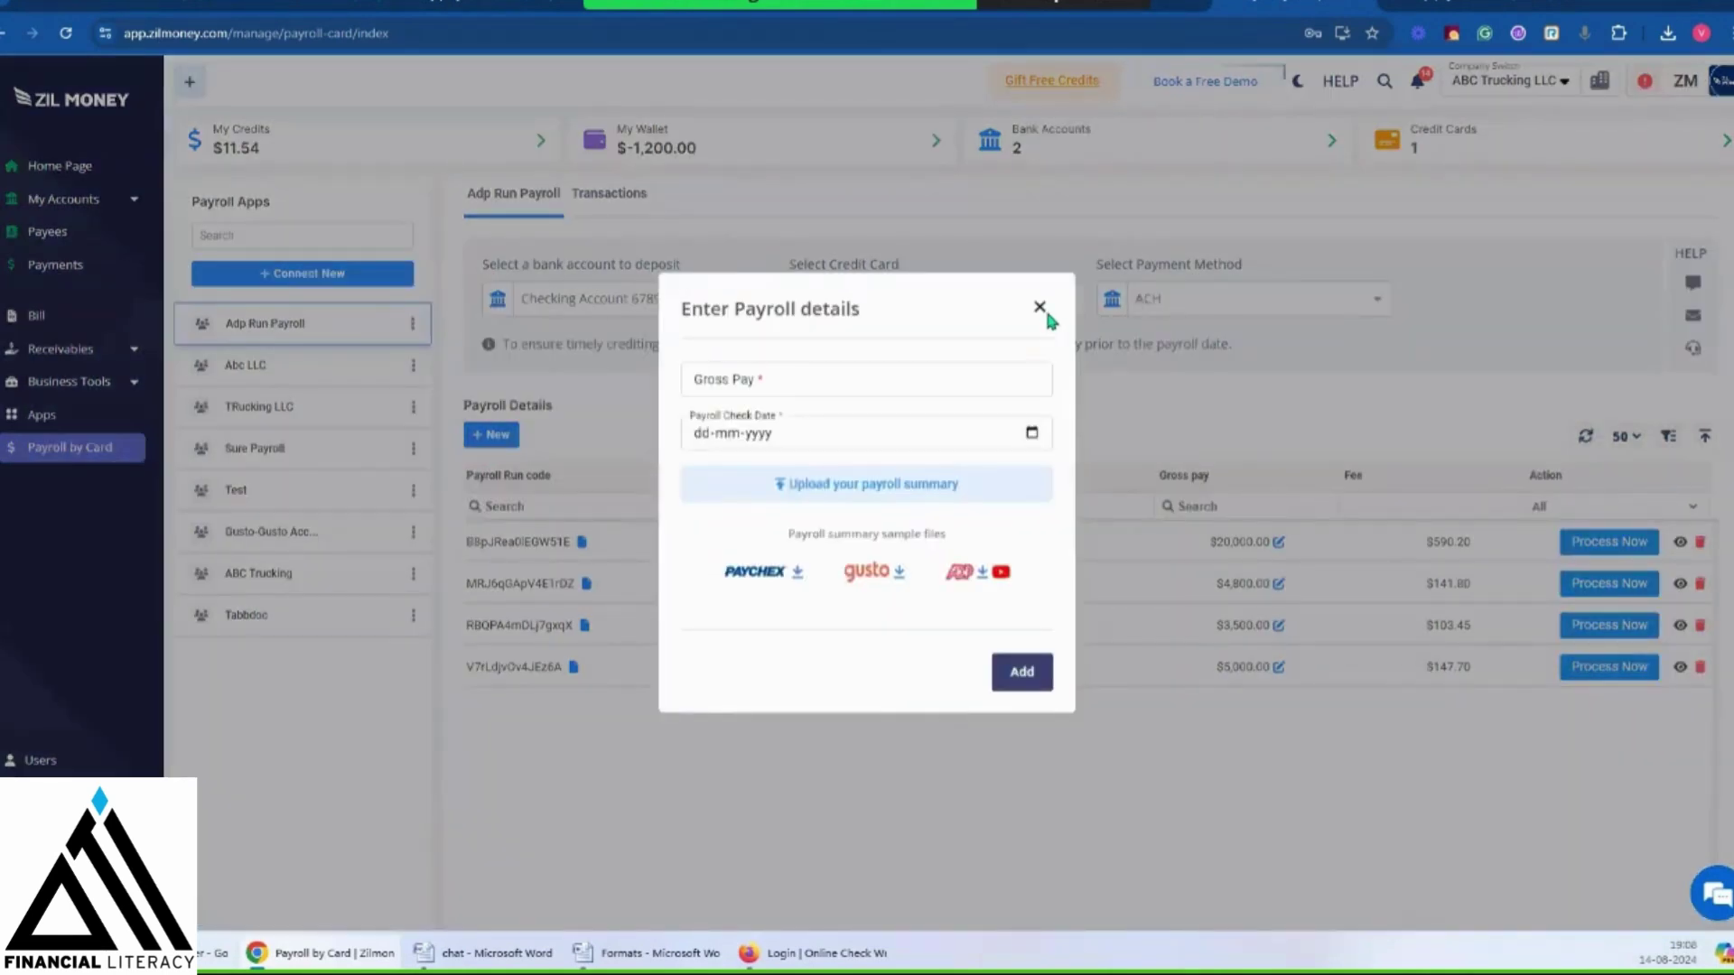
{"action": "left_click", "coordinate": [1044, 307]}
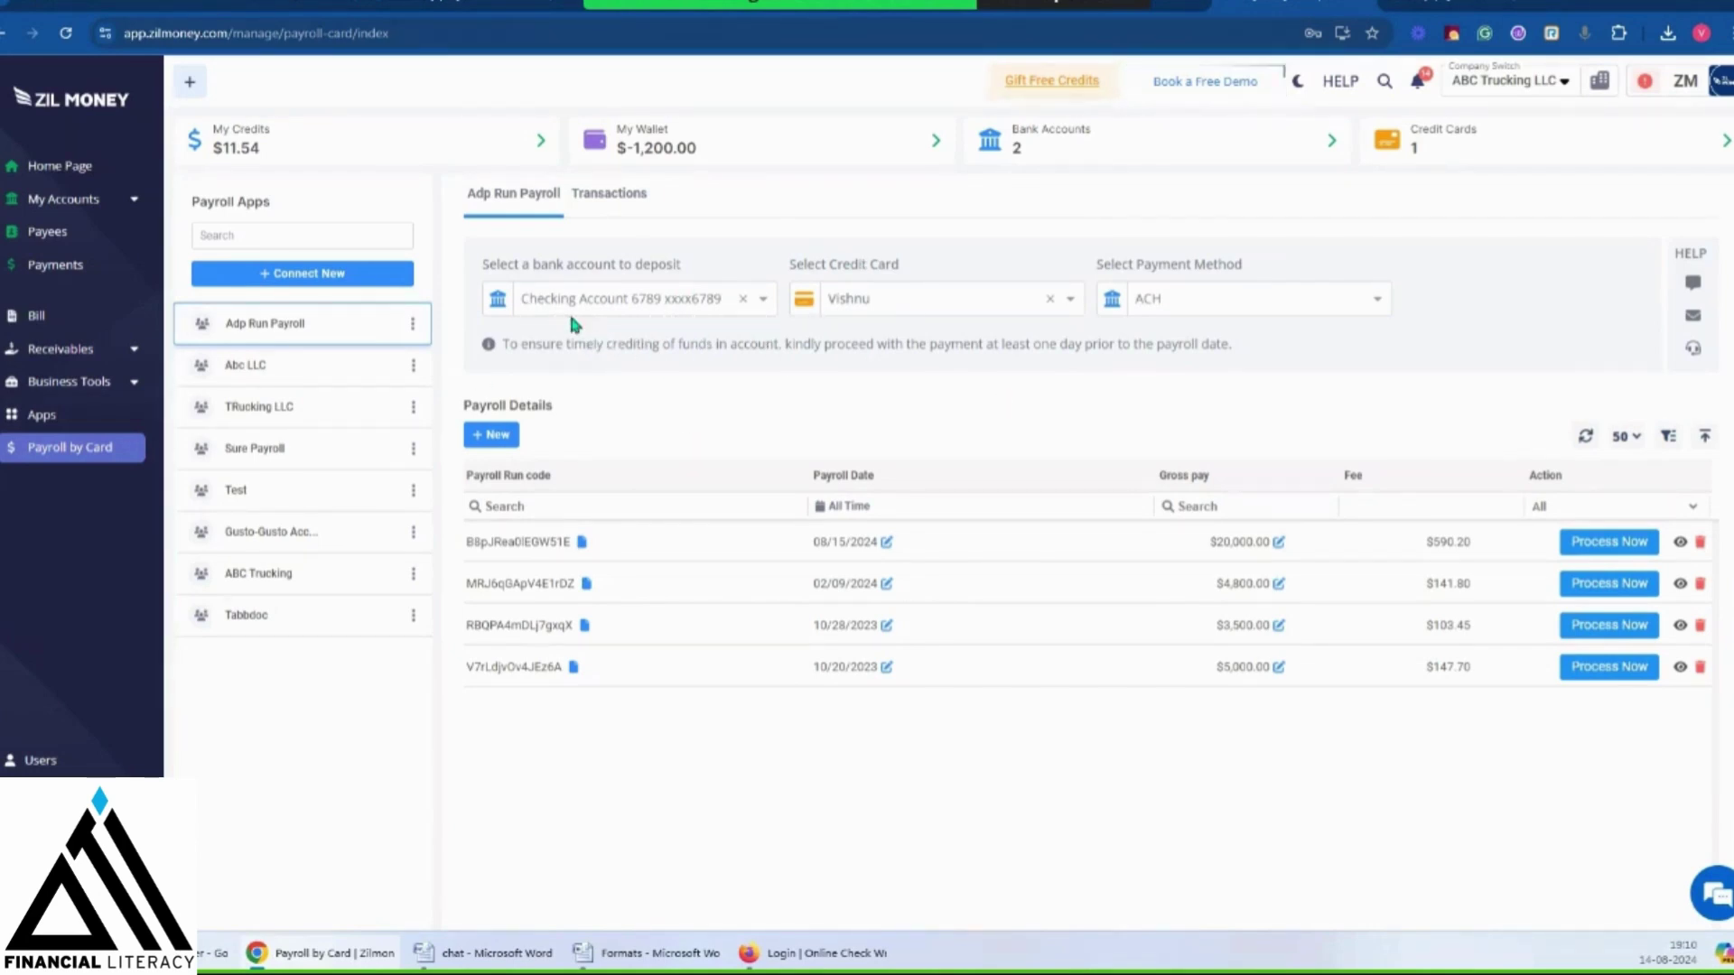
On the home page payment form, set Pay From to Credit Card and review the Pay As options
{"action": "left_click", "coordinate": [86, 168]}
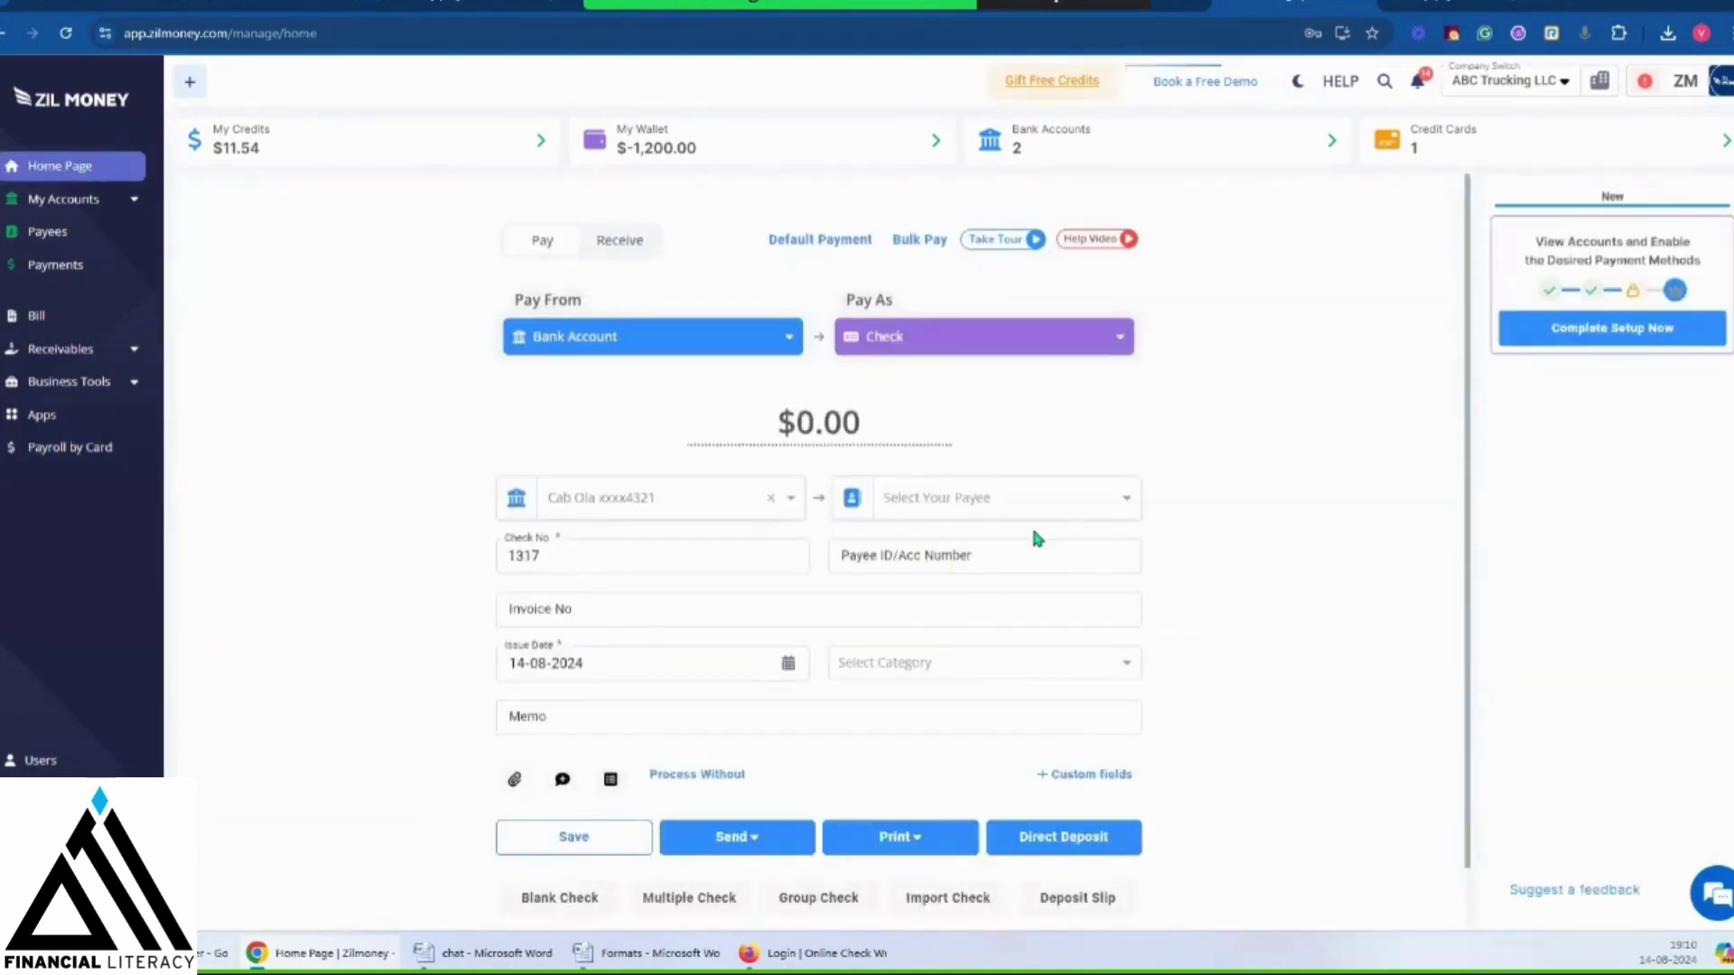
{"action": "left_click", "coordinate": [782, 350]}
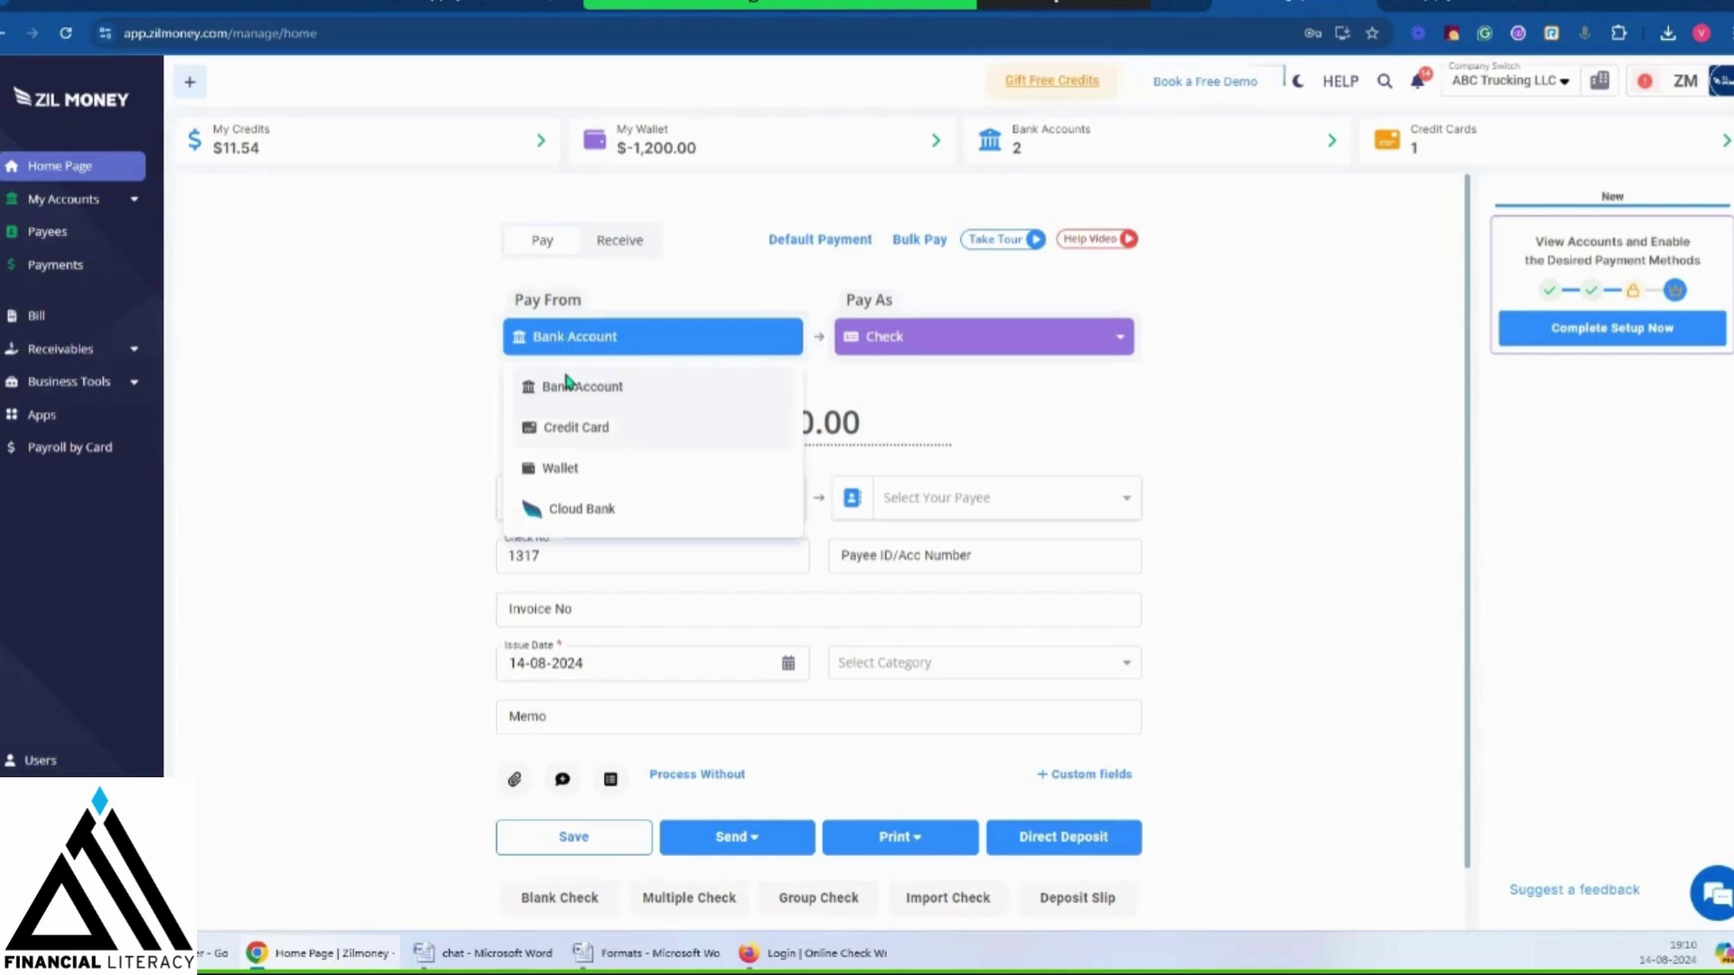
{"action": "left_click", "coordinate": [601, 431]}
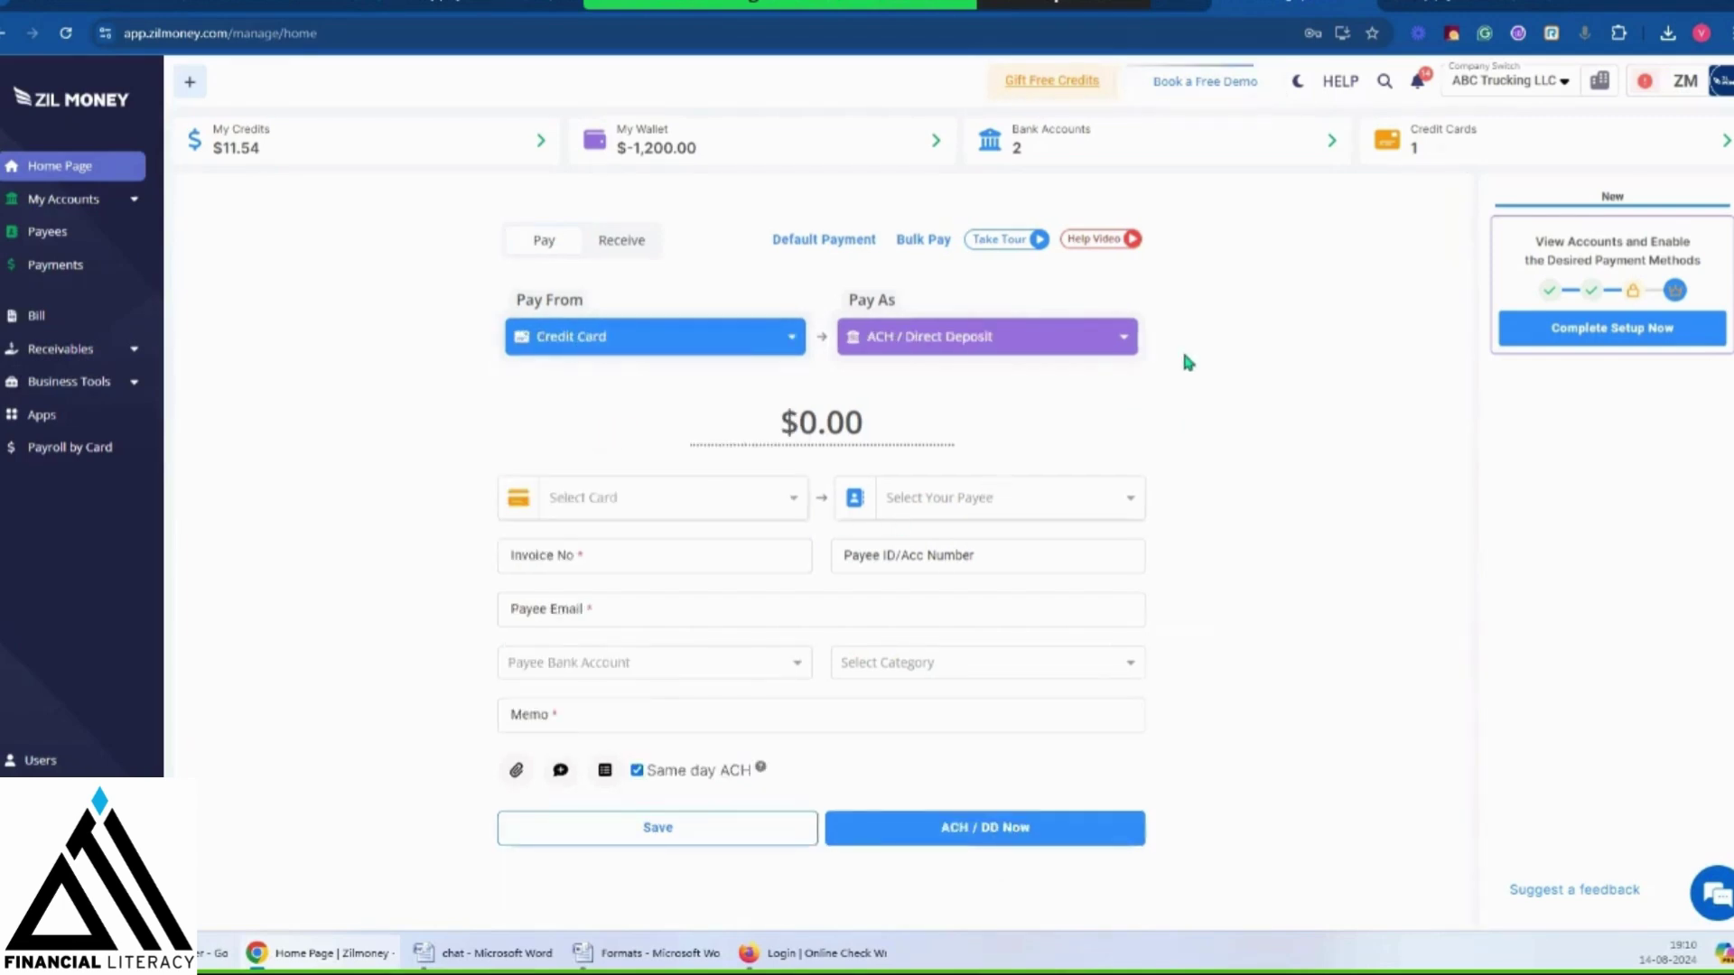
{"action": "left_click", "coordinate": [1122, 342]}
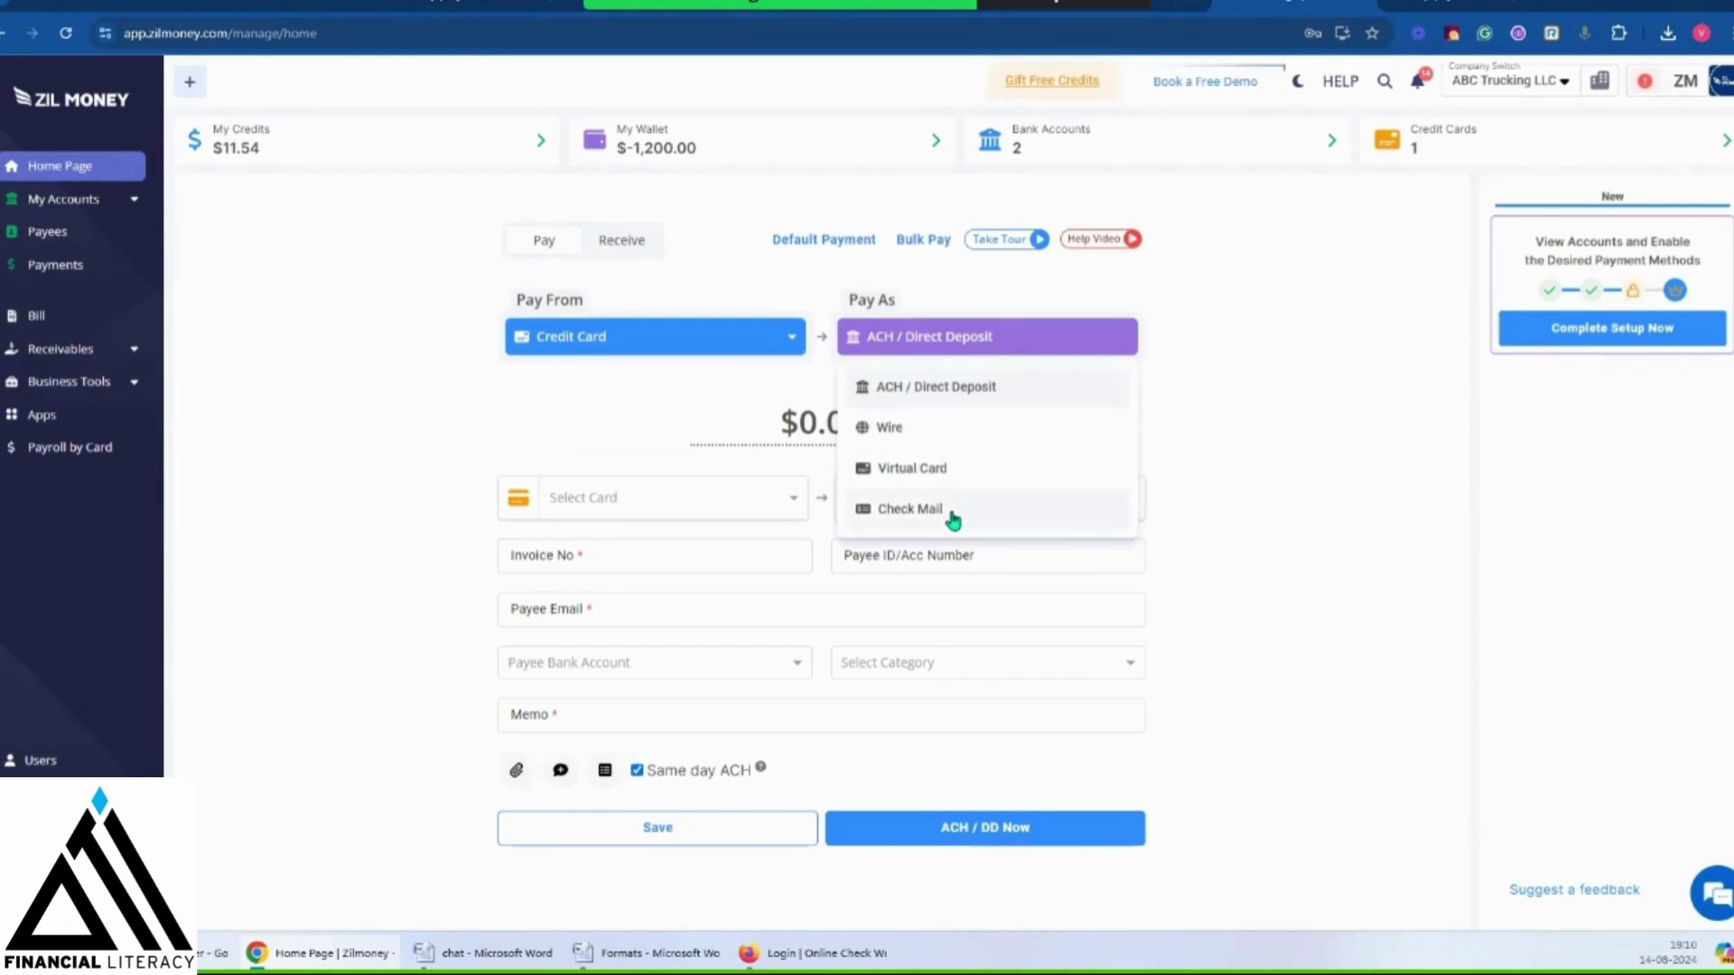
{"action": "left_click", "coordinate": [1232, 538]}
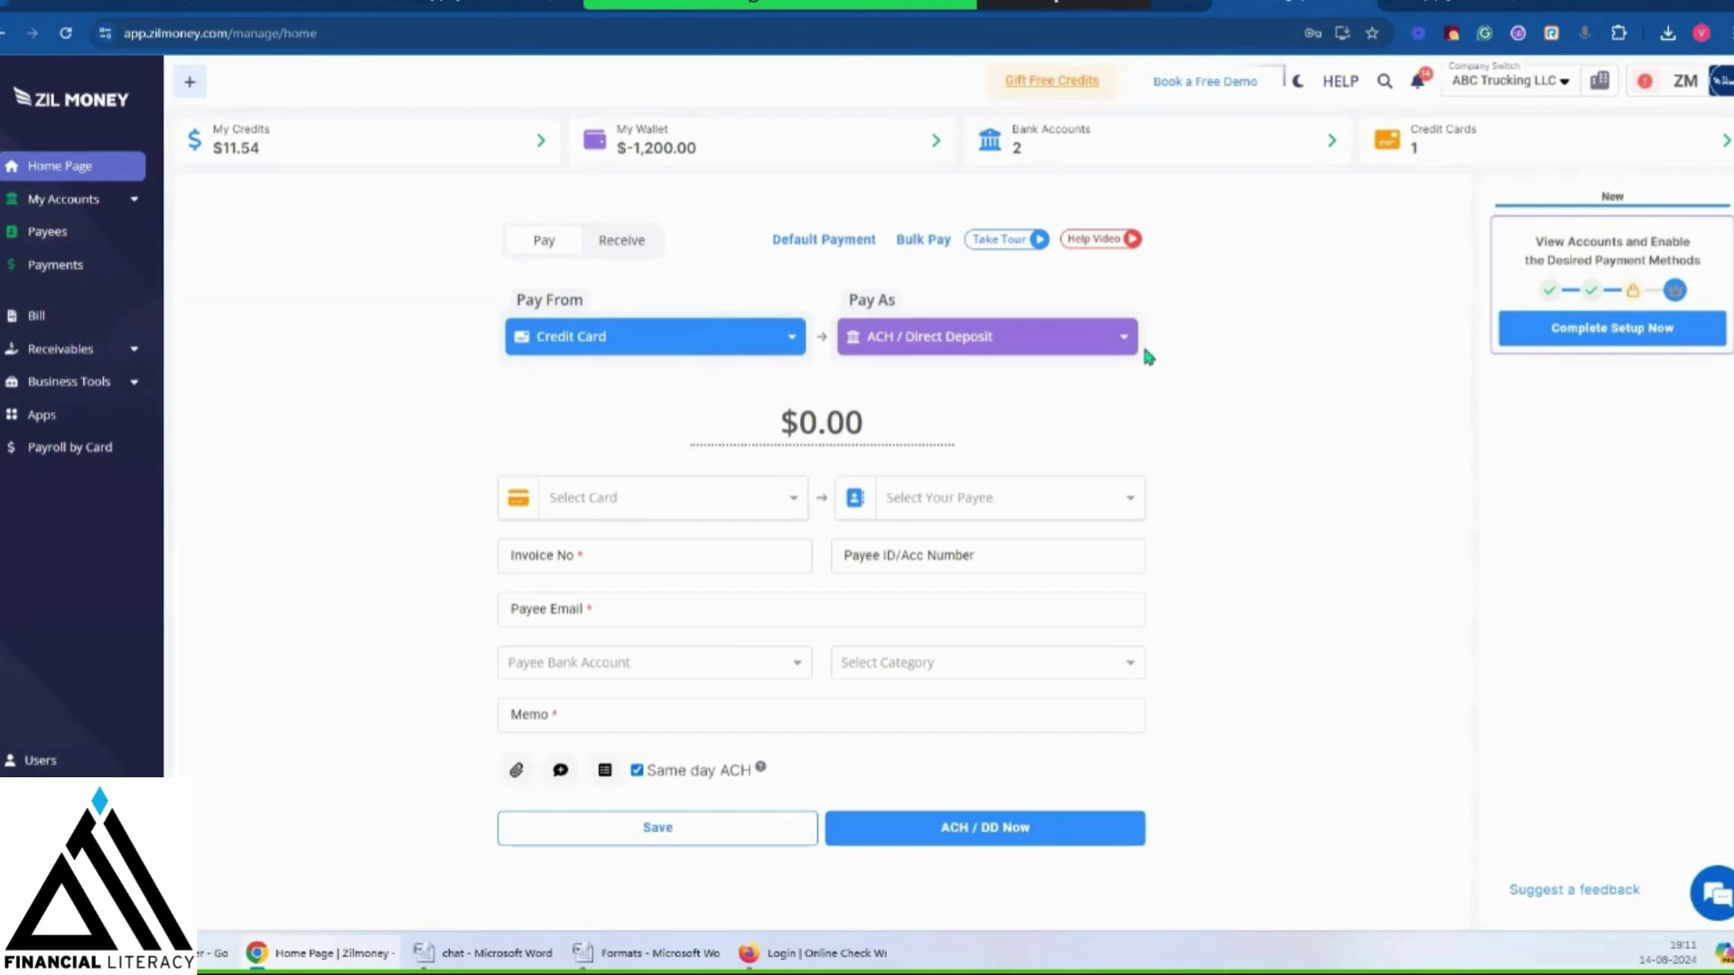
{"action": "left_click", "coordinate": [1117, 349]}
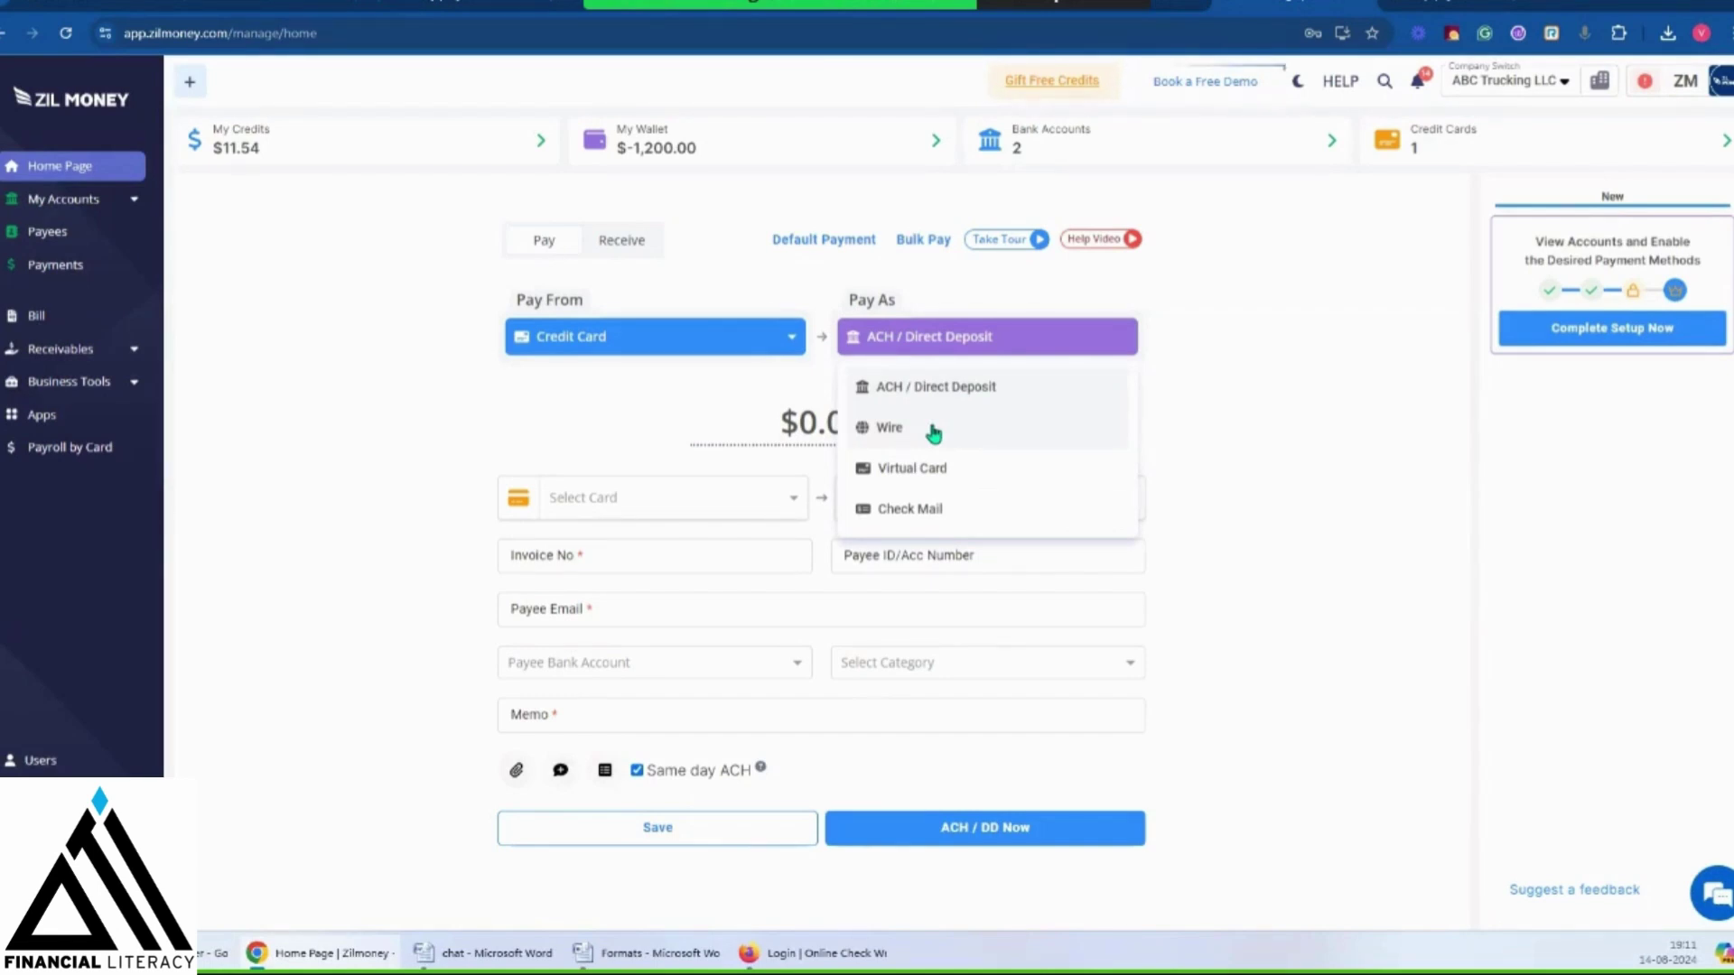
Reload the home page payment form by way of Payroll by Card, and set it to pay from Credit Card as Check Mail
{"action": "left_click", "coordinate": [92, 459]}
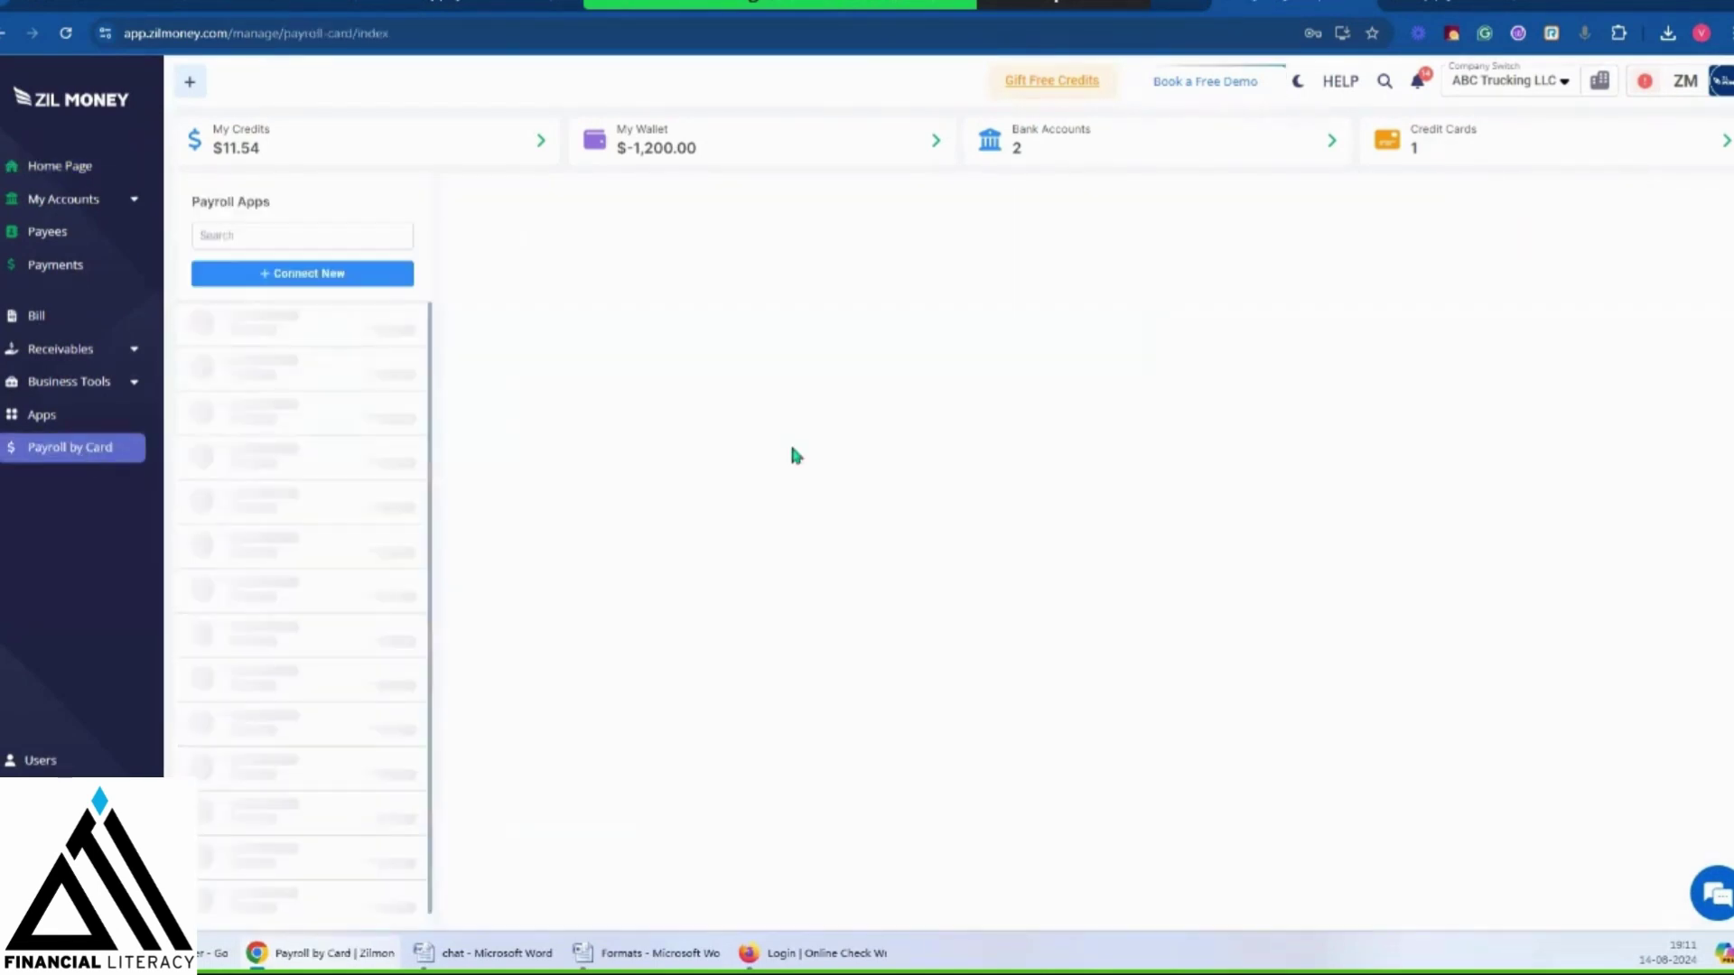
{"action": "left_click", "coordinate": [84, 172]}
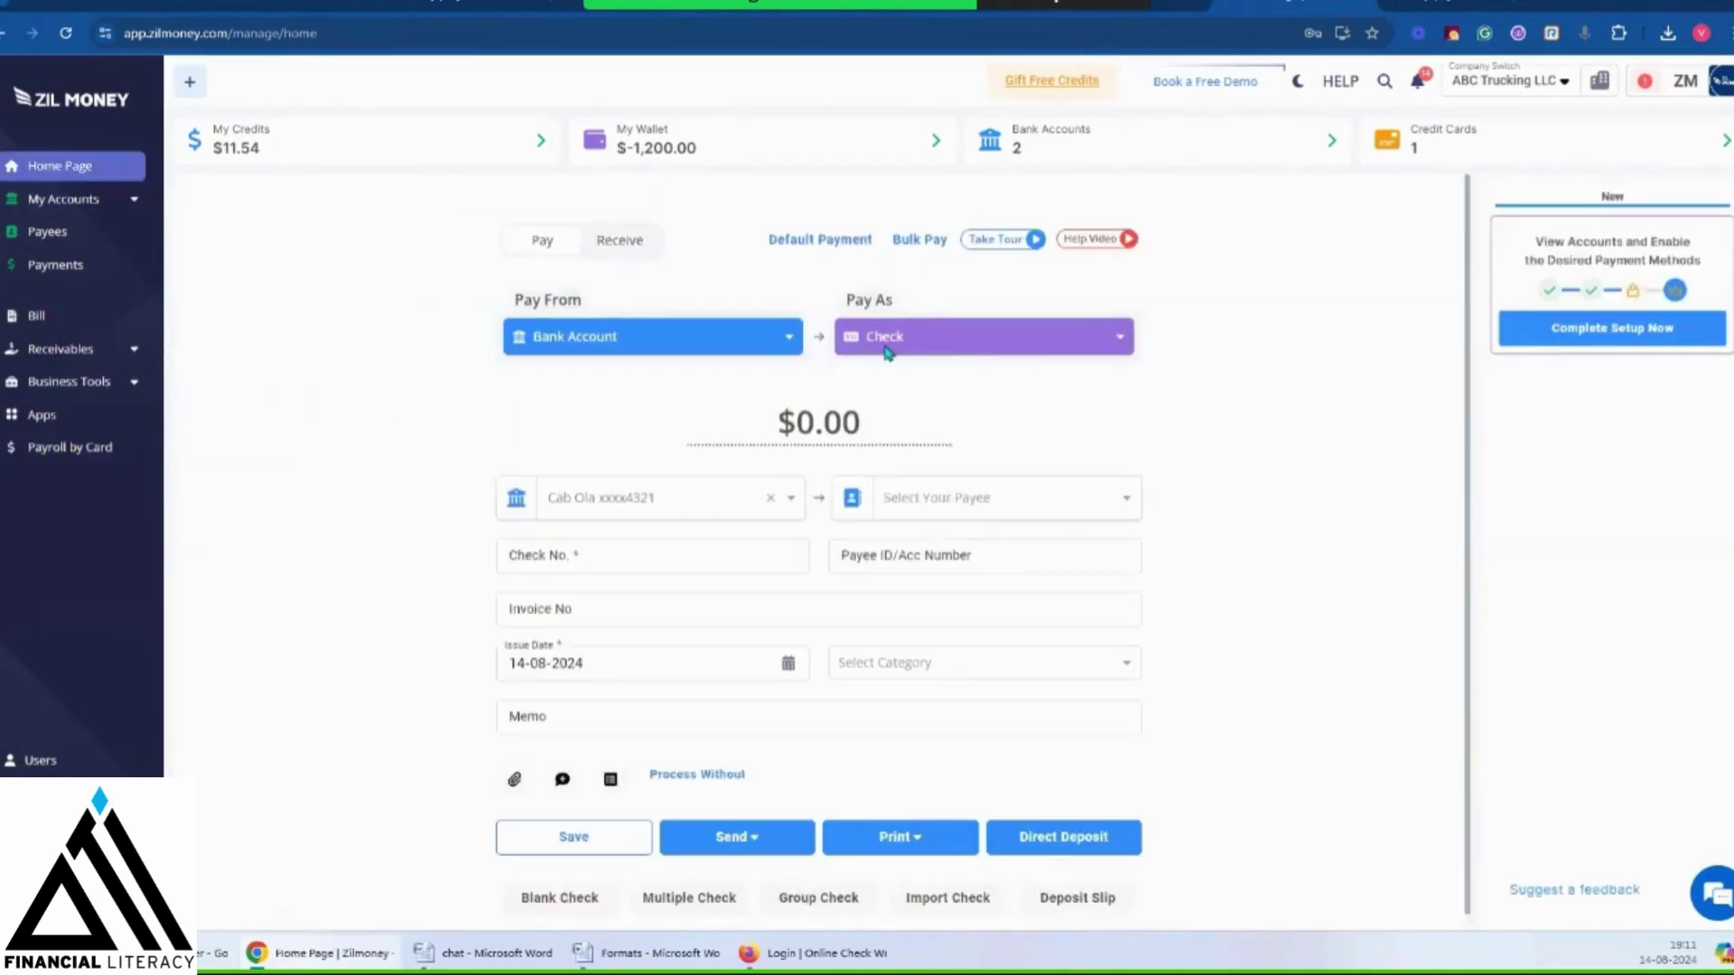
{"action": "left_click", "coordinate": [930, 353]}
{"action": "left_click", "coordinate": [602, 345]}
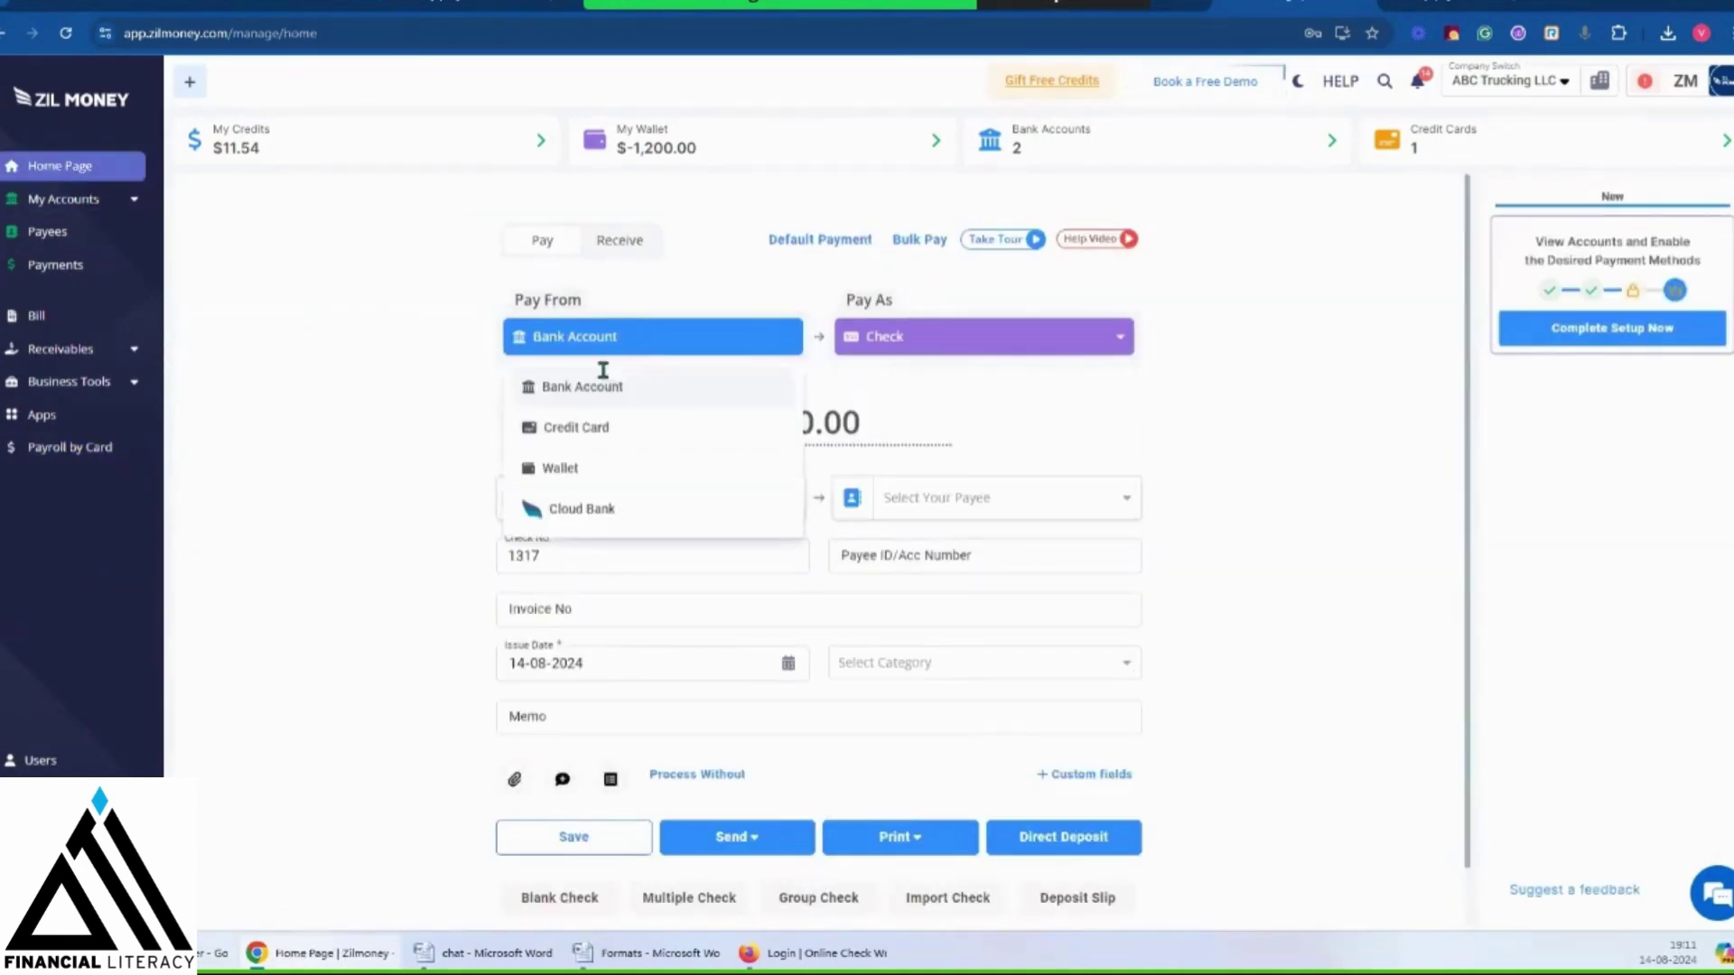
{"action": "left_click", "coordinate": [565, 428]}
{"action": "left_click", "coordinate": [993, 352]}
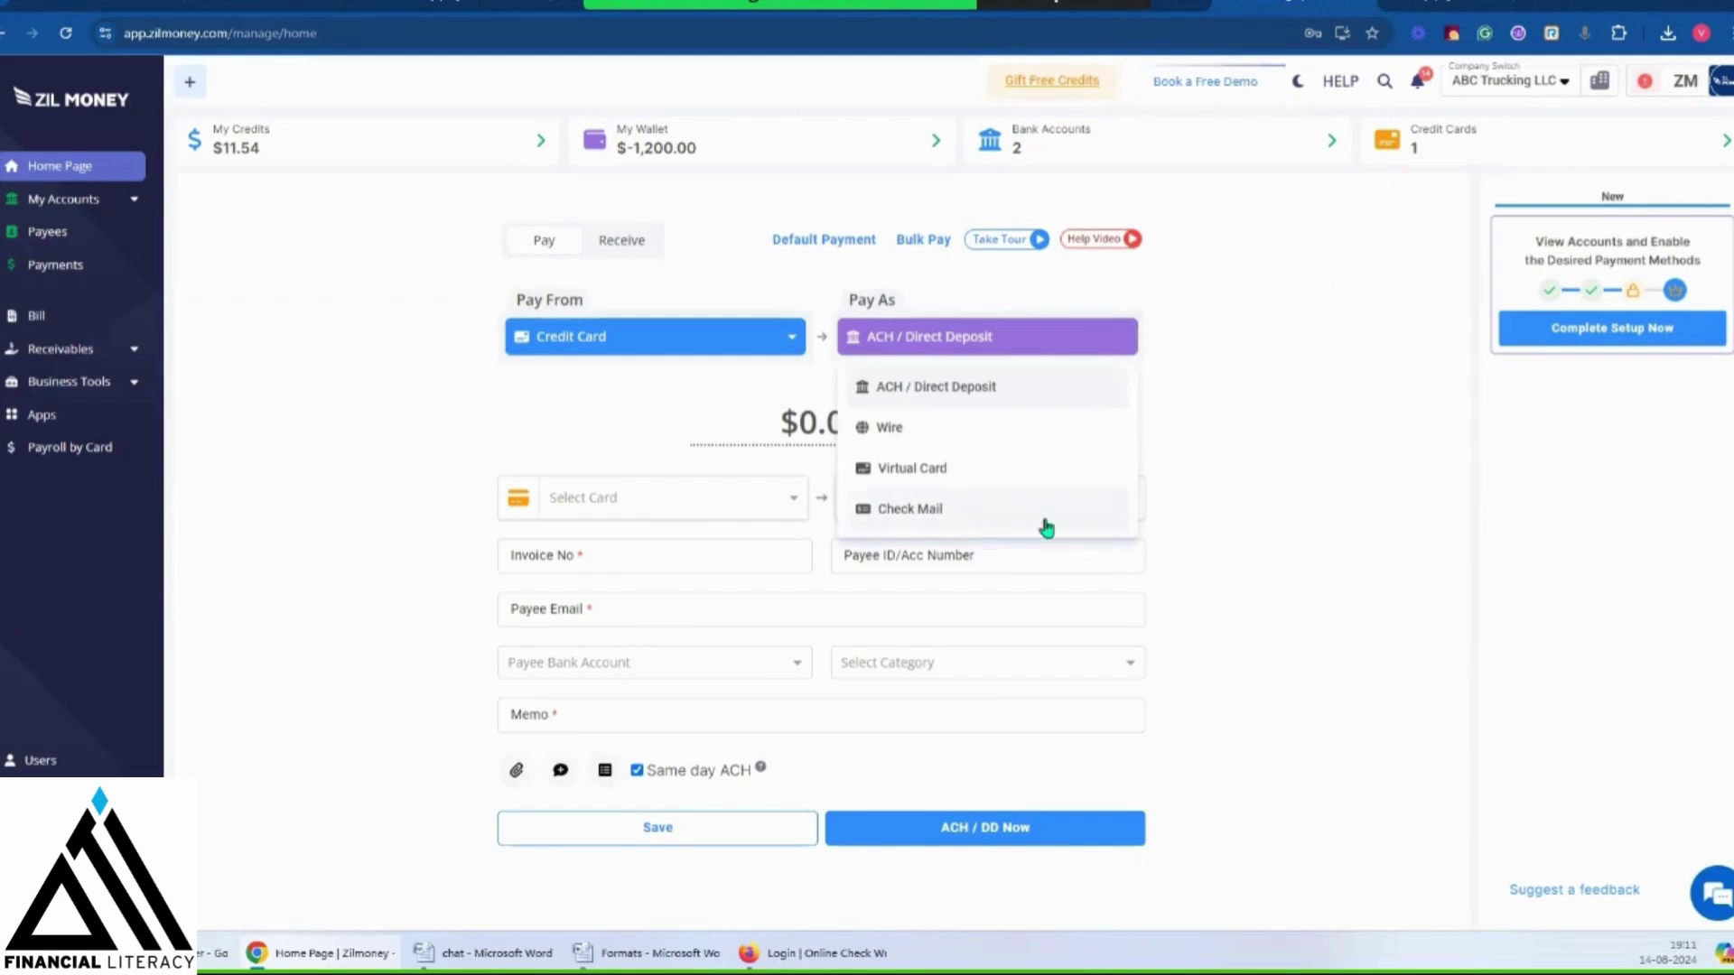
{"action": "left_click", "coordinate": [942, 511]}
Review the shipping type options for the mailed check payment
{"action": "left_click", "coordinate": [1086, 668]}
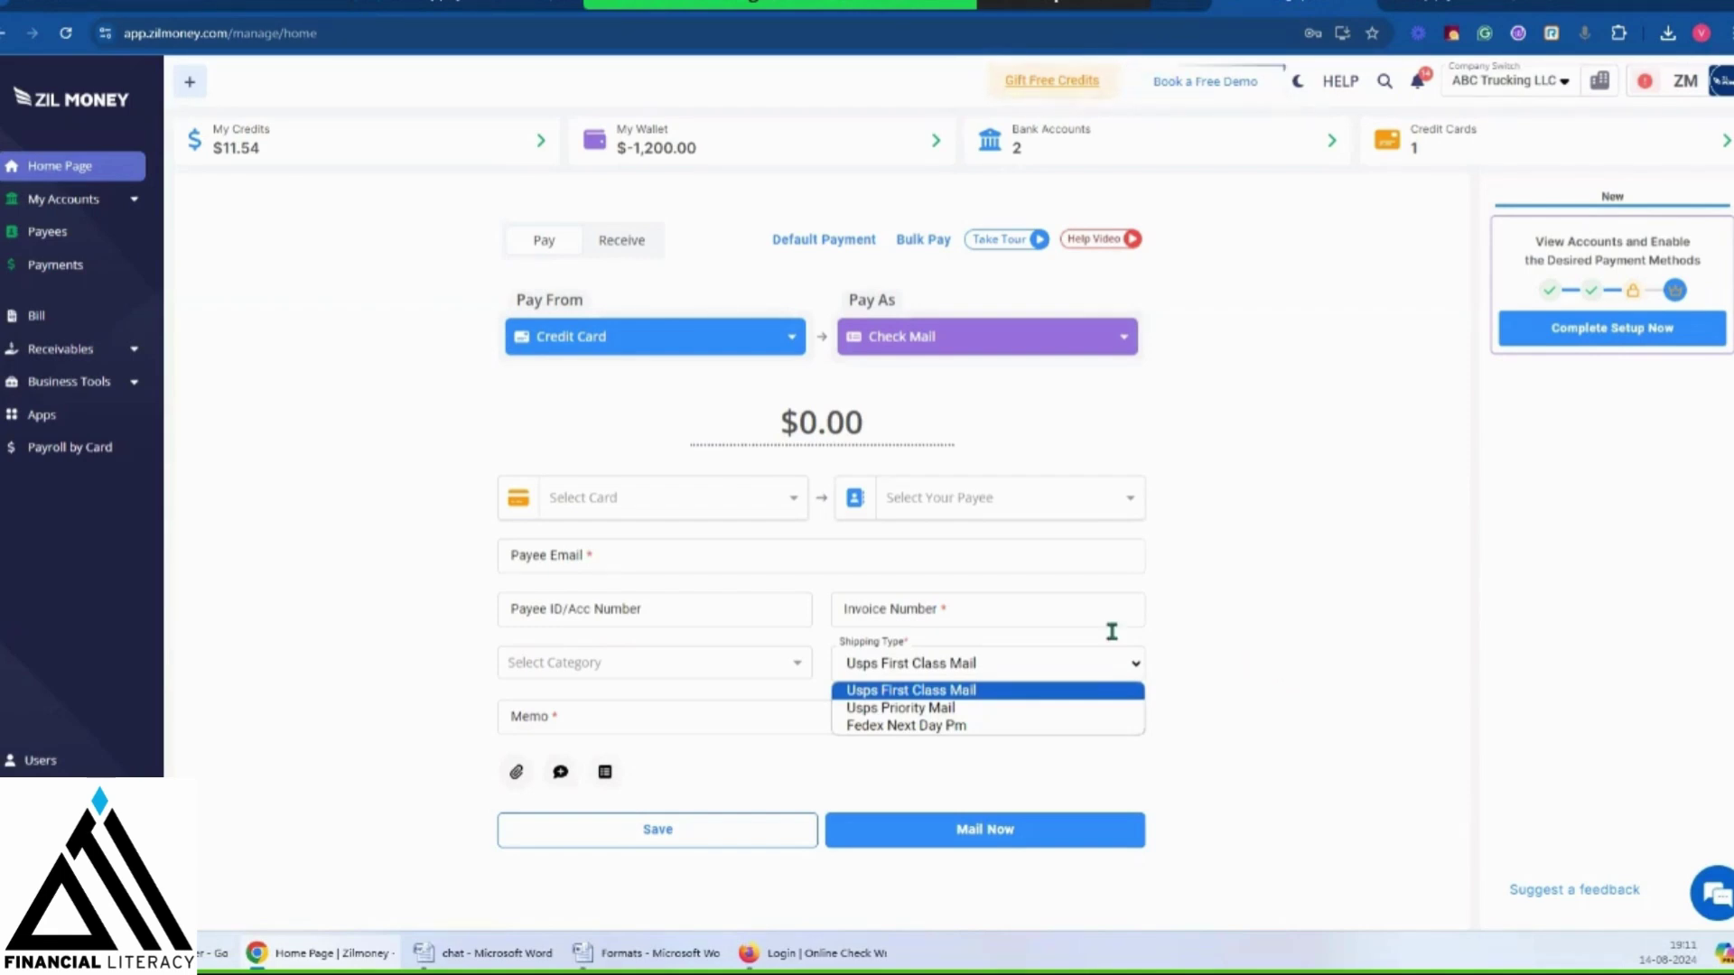
{"action": "left_click", "coordinate": [1117, 675]}
{"action": "left_click", "coordinate": [1119, 677]}
{"action": "left_click", "coordinate": [1039, 667]}
Change Pay As to Virtual Card, and switch Pay From to Bank Account
{"action": "left_click", "coordinate": [944, 337]}
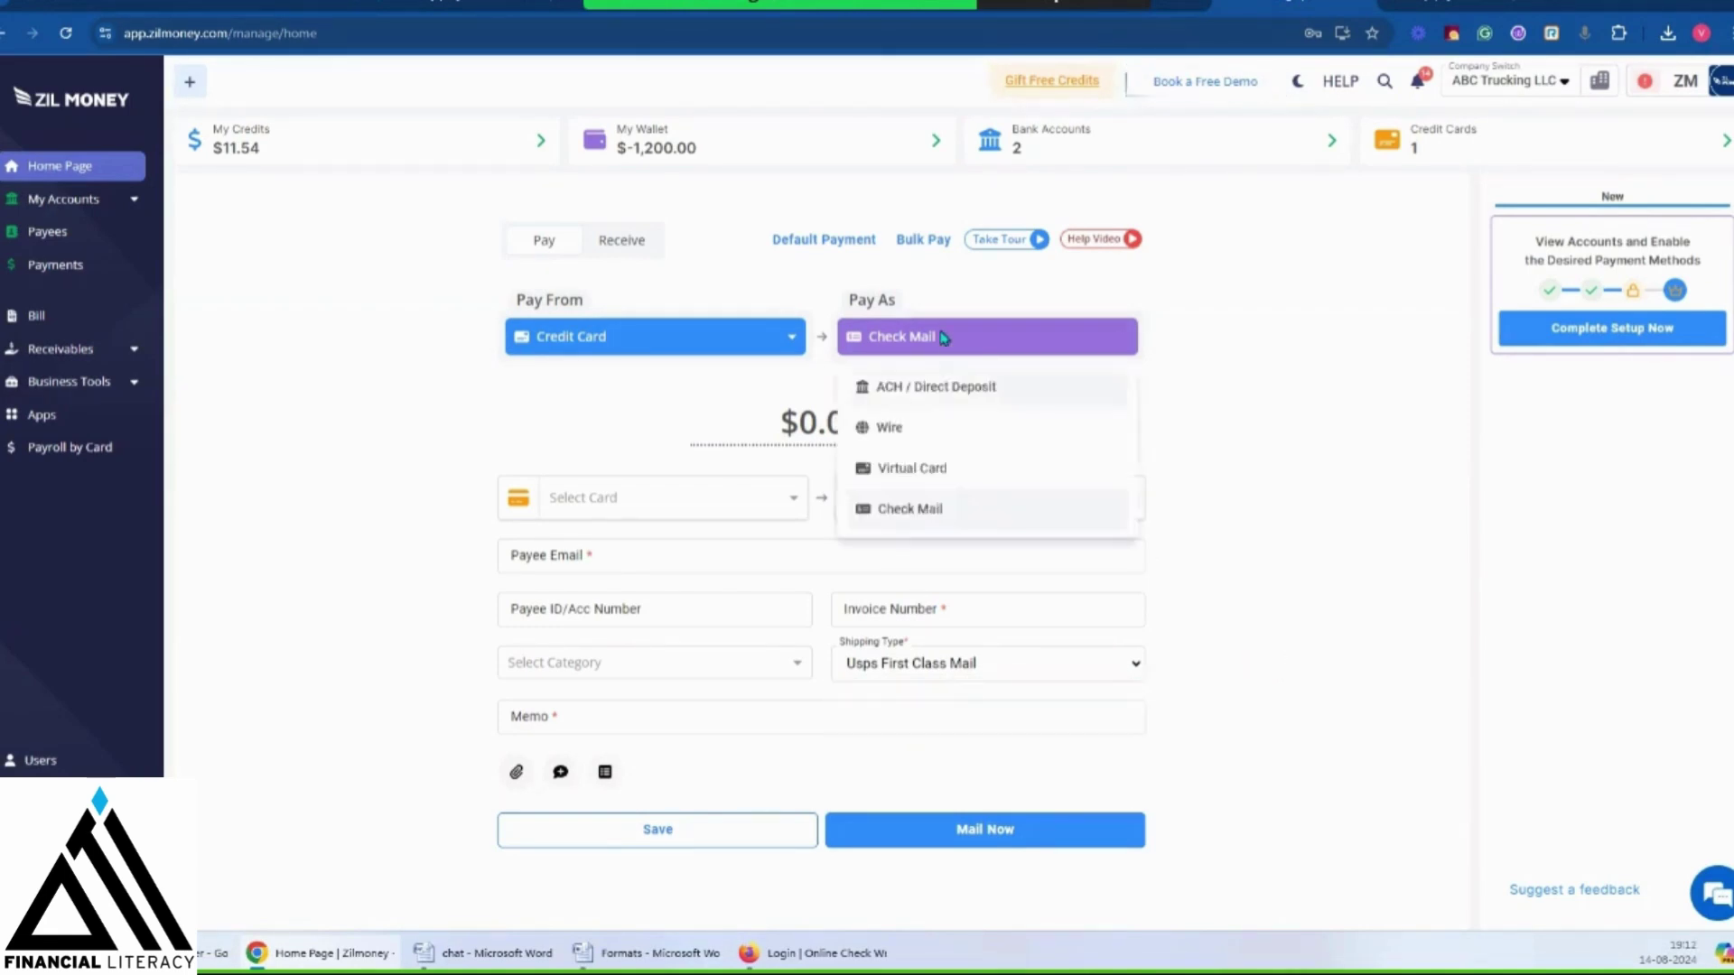
{"action": "left_click", "coordinate": [947, 462]}
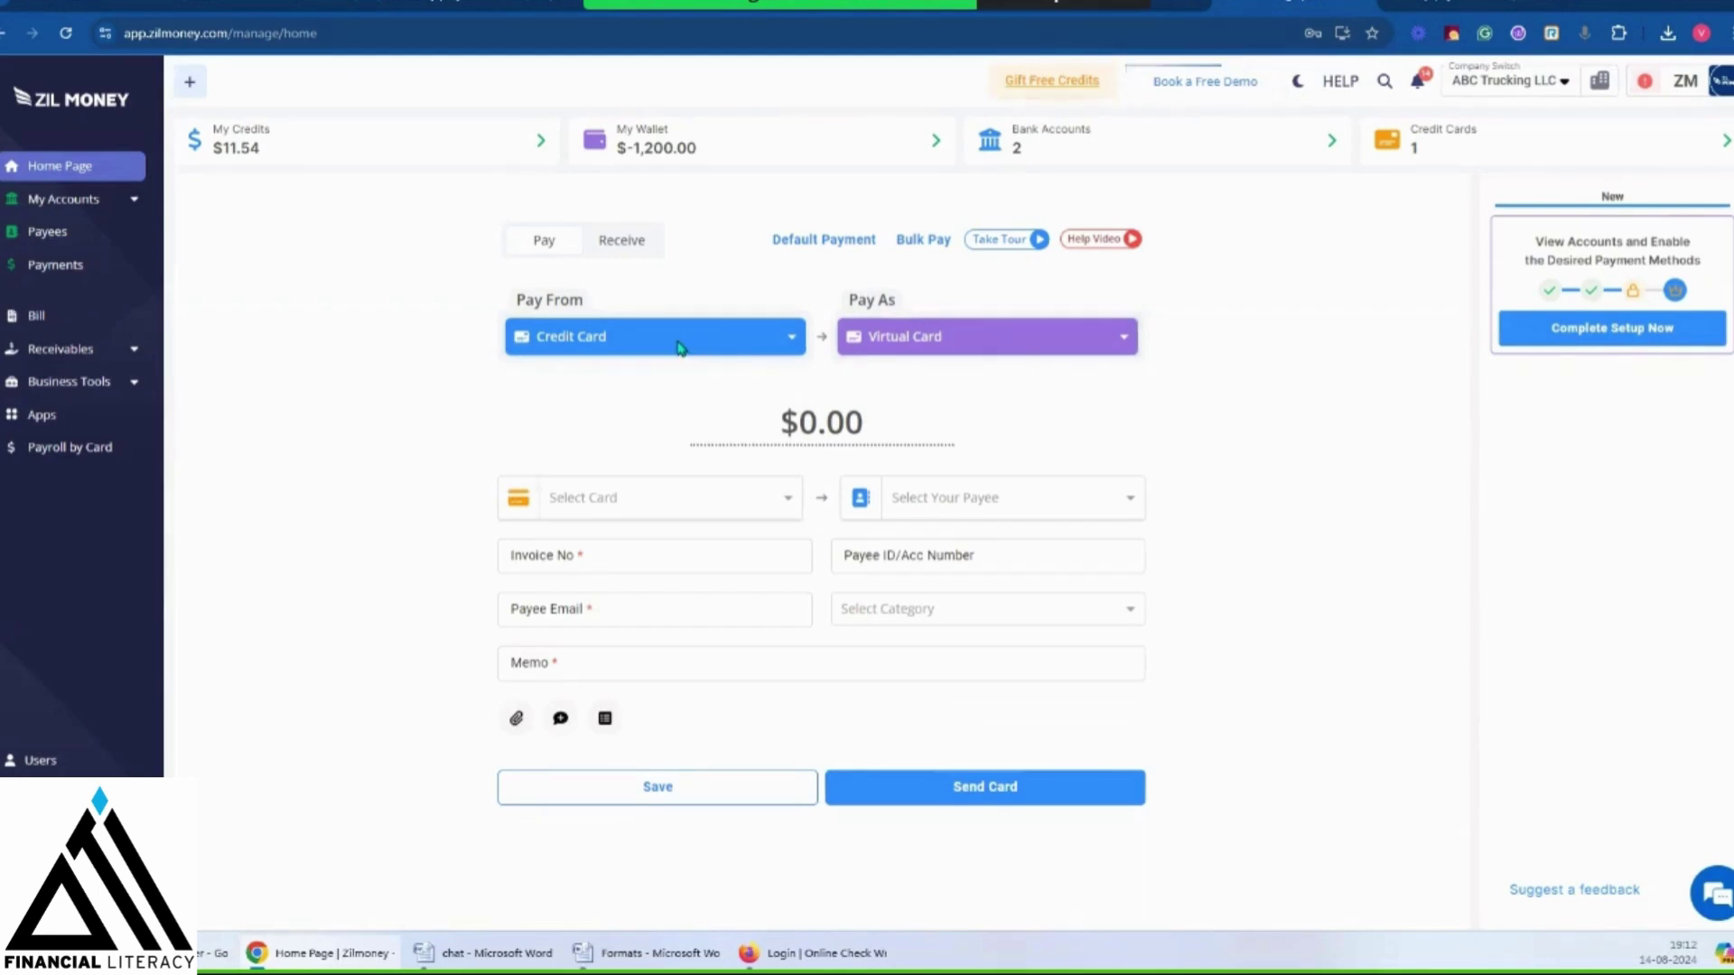
{"action": "left_click", "coordinate": [711, 351]}
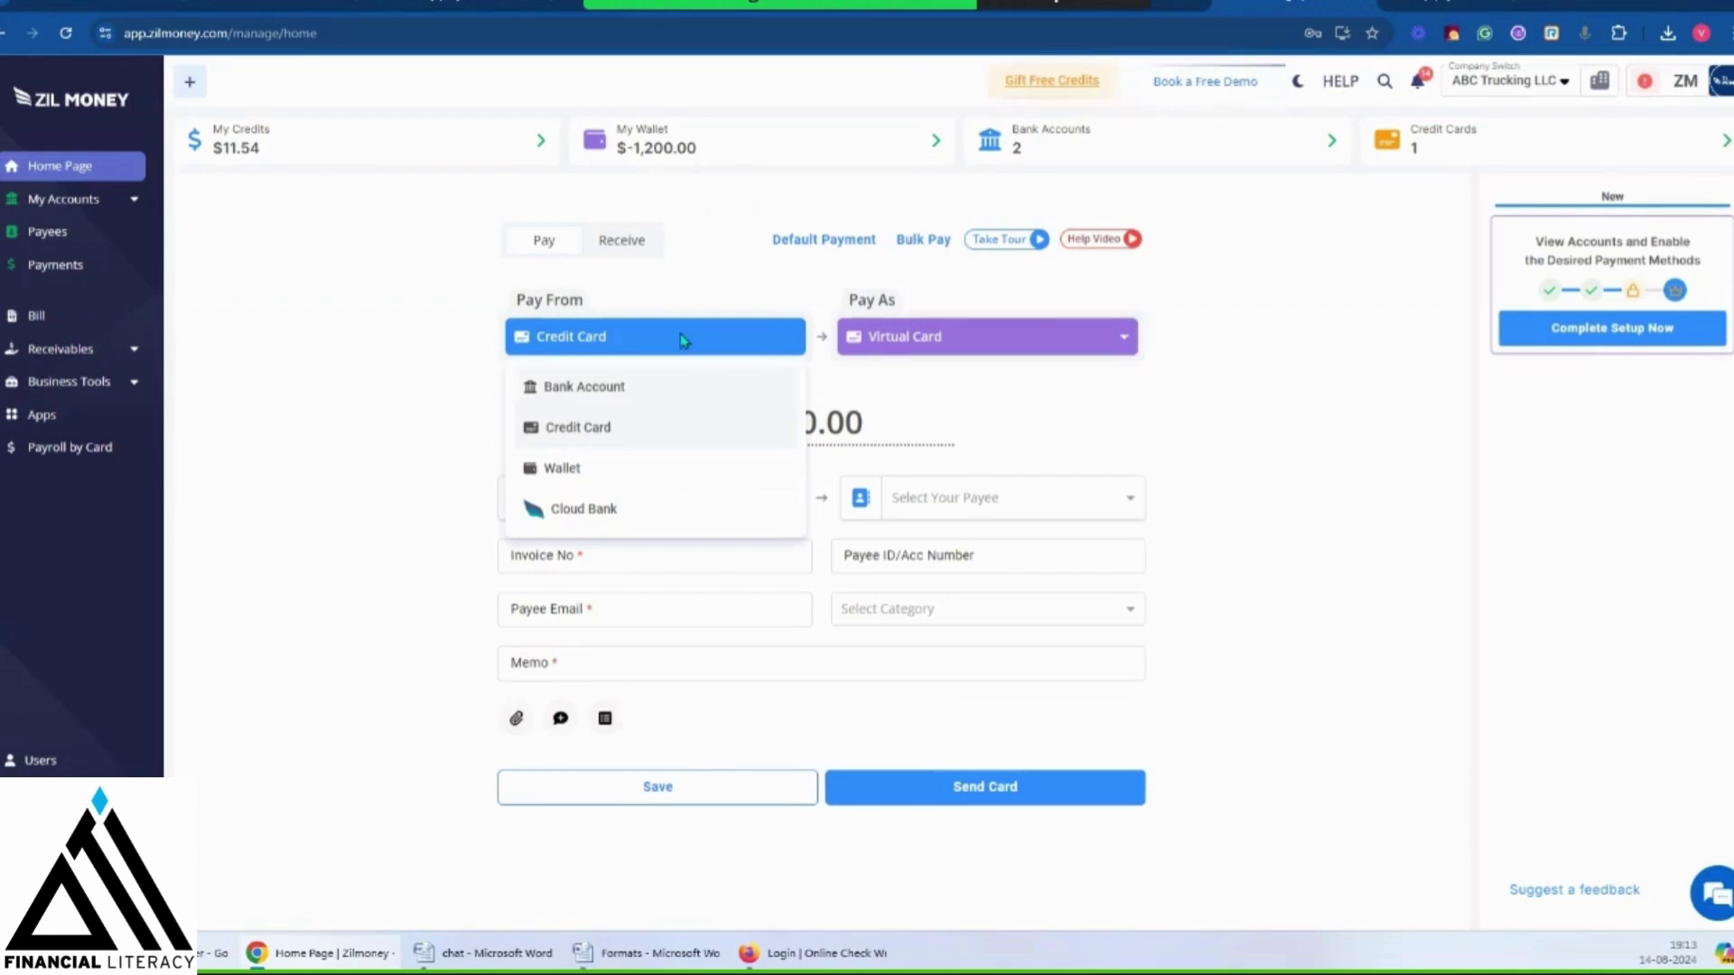
{"action": "left_click", "coordinate": [604, 390]}
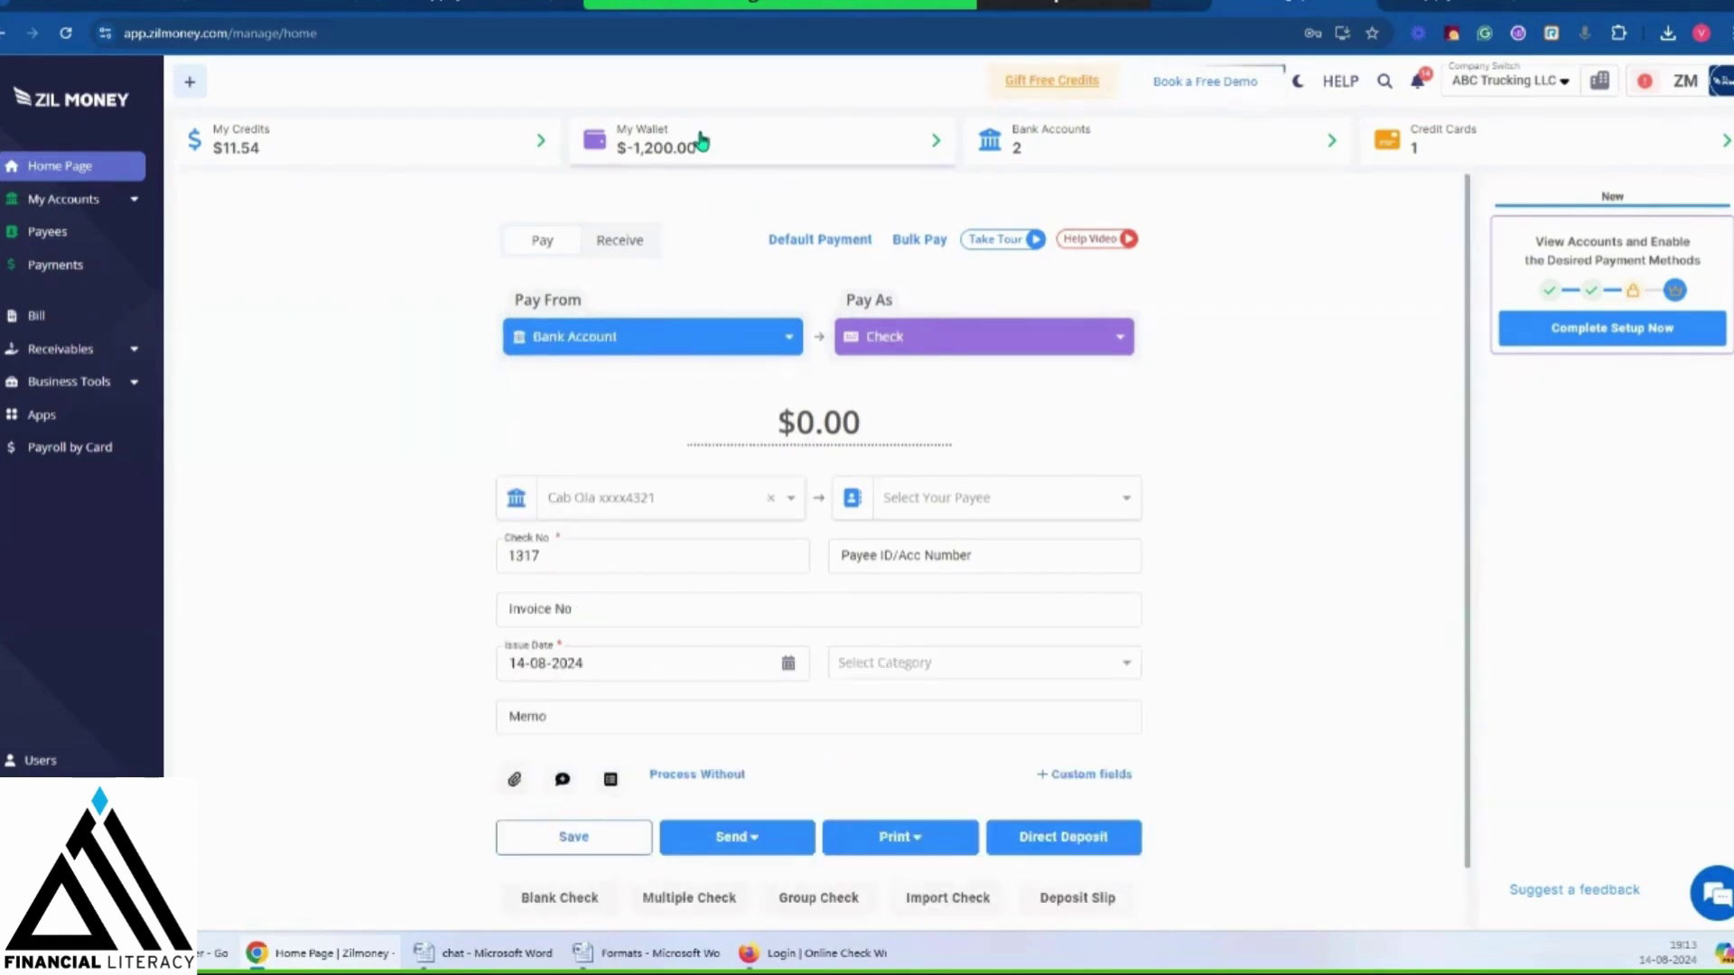
Open My Wallet and review the ACH, Wire Transfer and outside bank options for adding funds, then close the funding form
{"action": "left_click", "coordinate": [709, 145]}
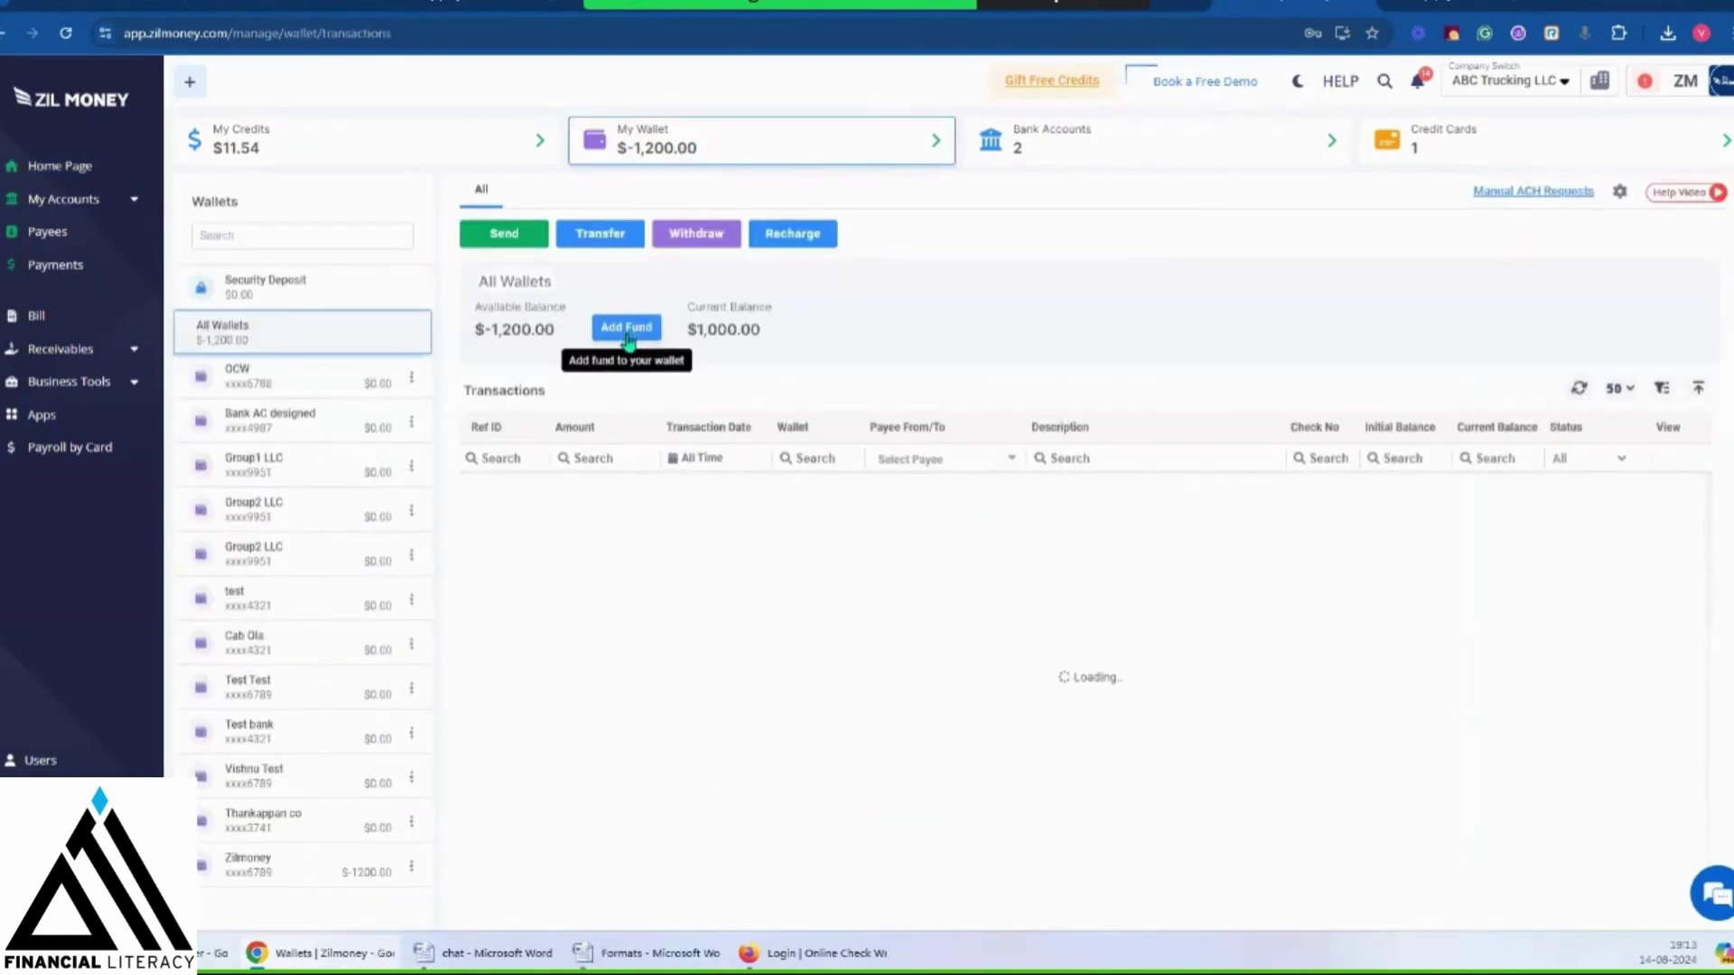
{"action": "left_click", "coordinate": [626, 331]}
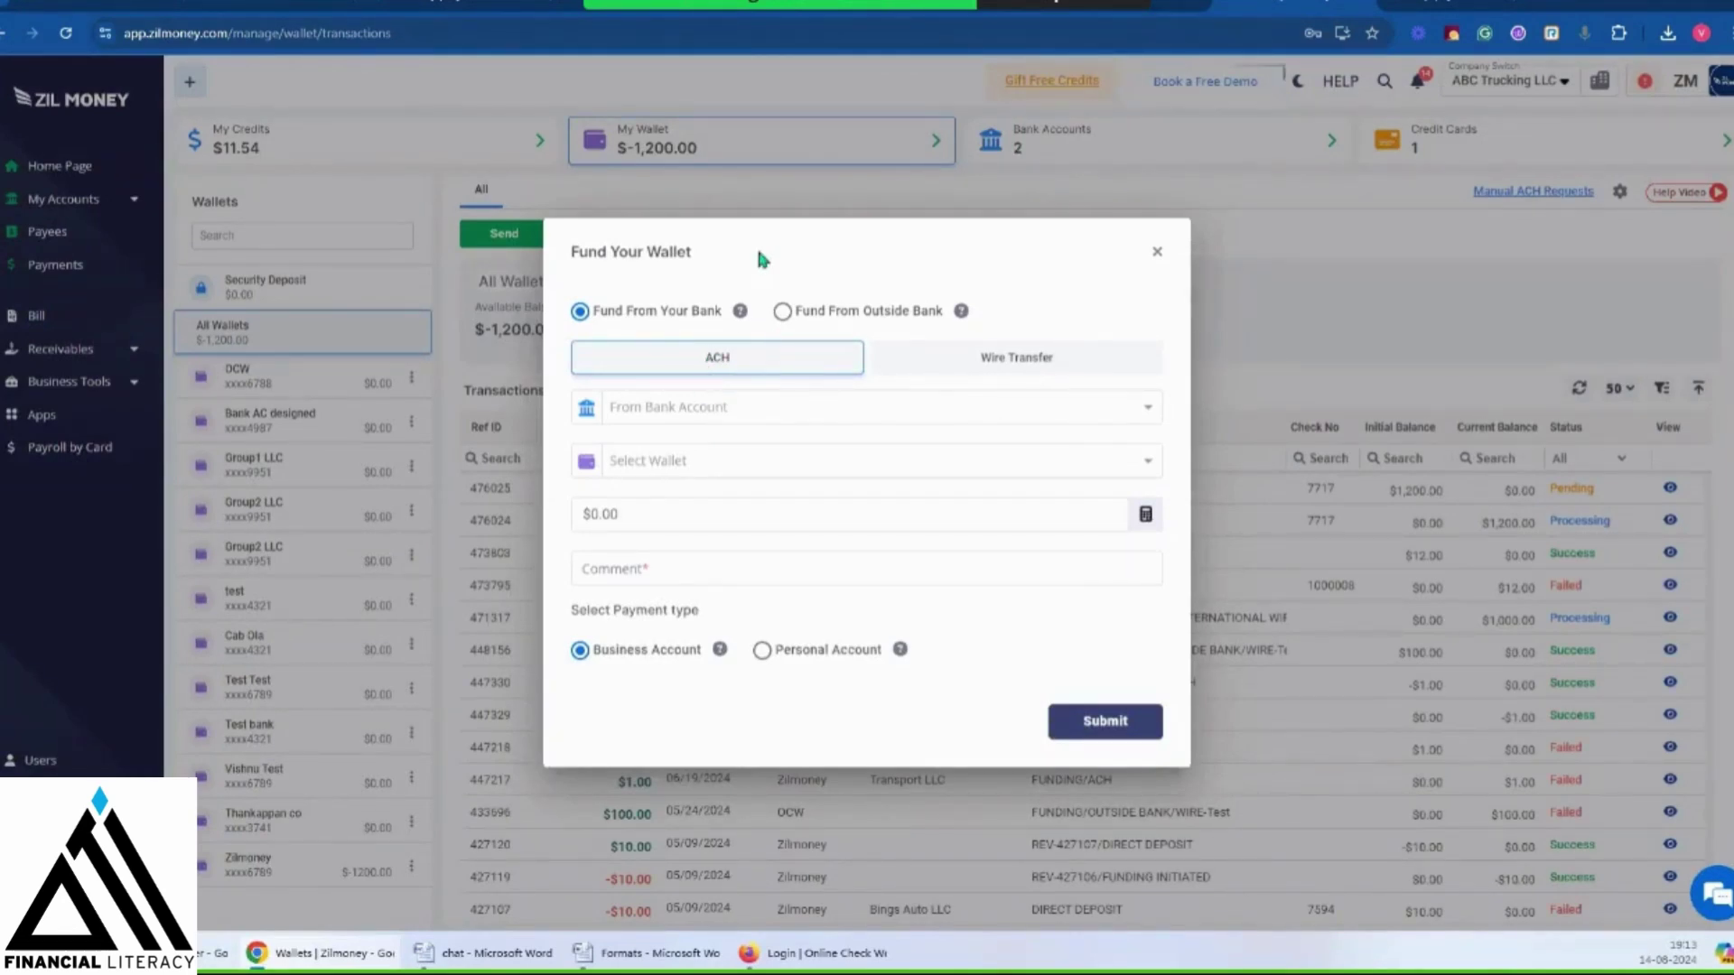
{"action": "left_click", "coordinate": [959, 362]}
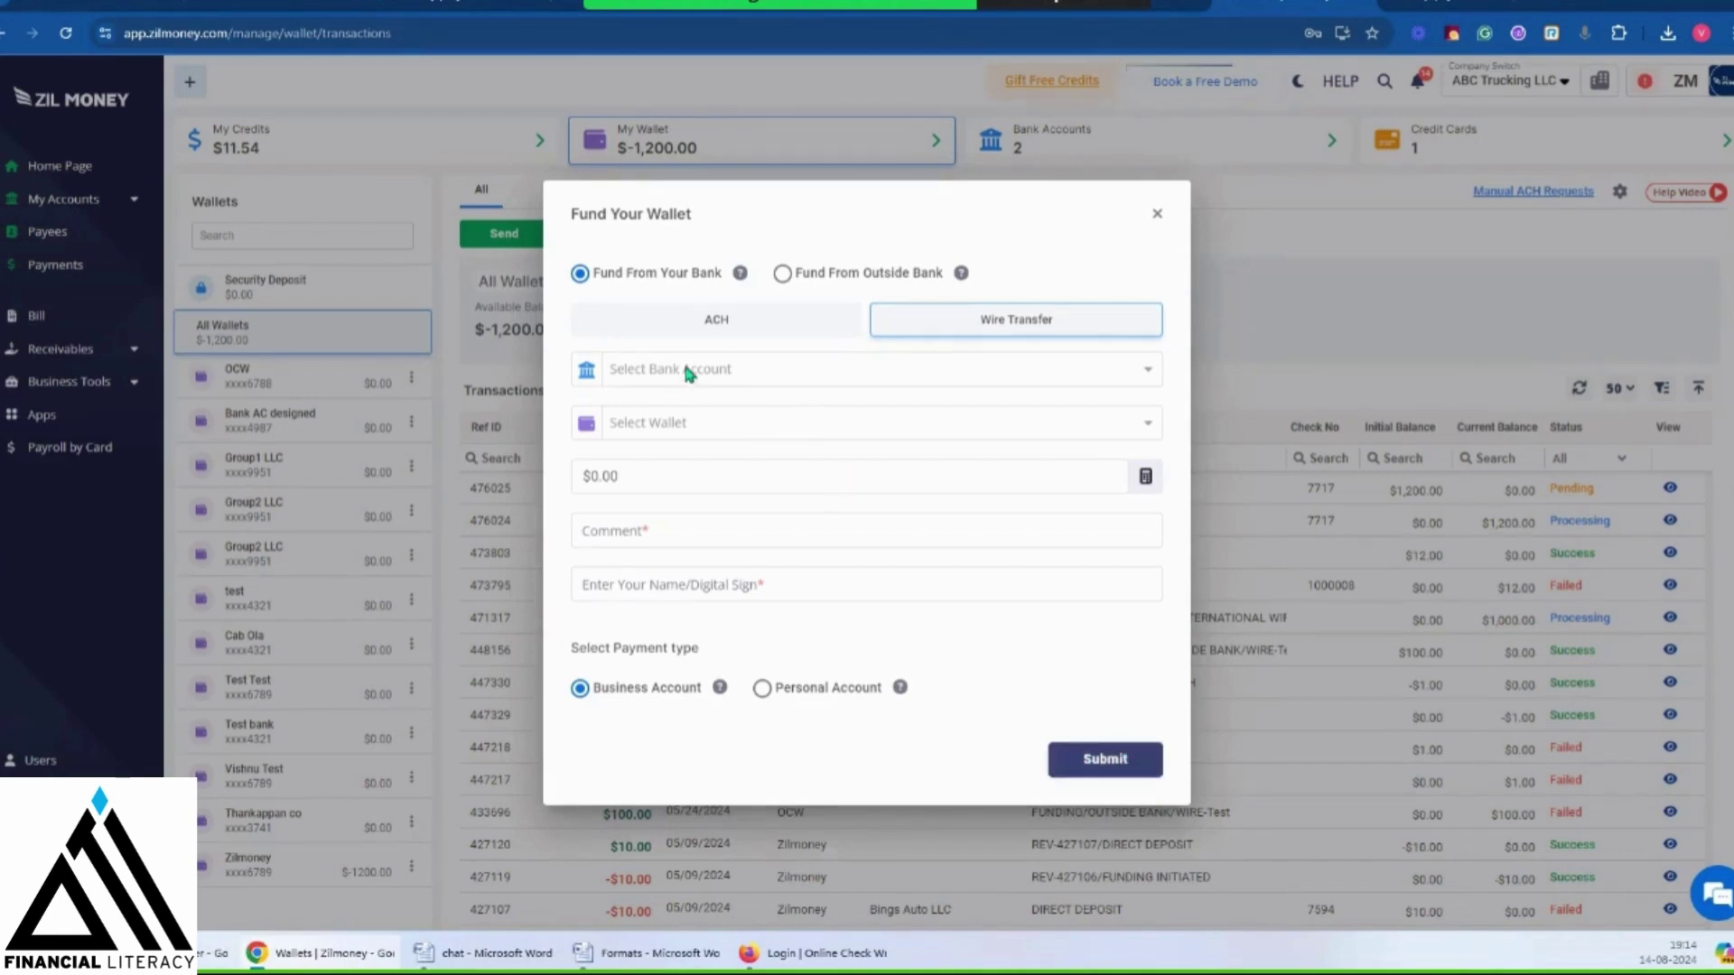
{"action": "left_click", "coordinate": [719, 321]}
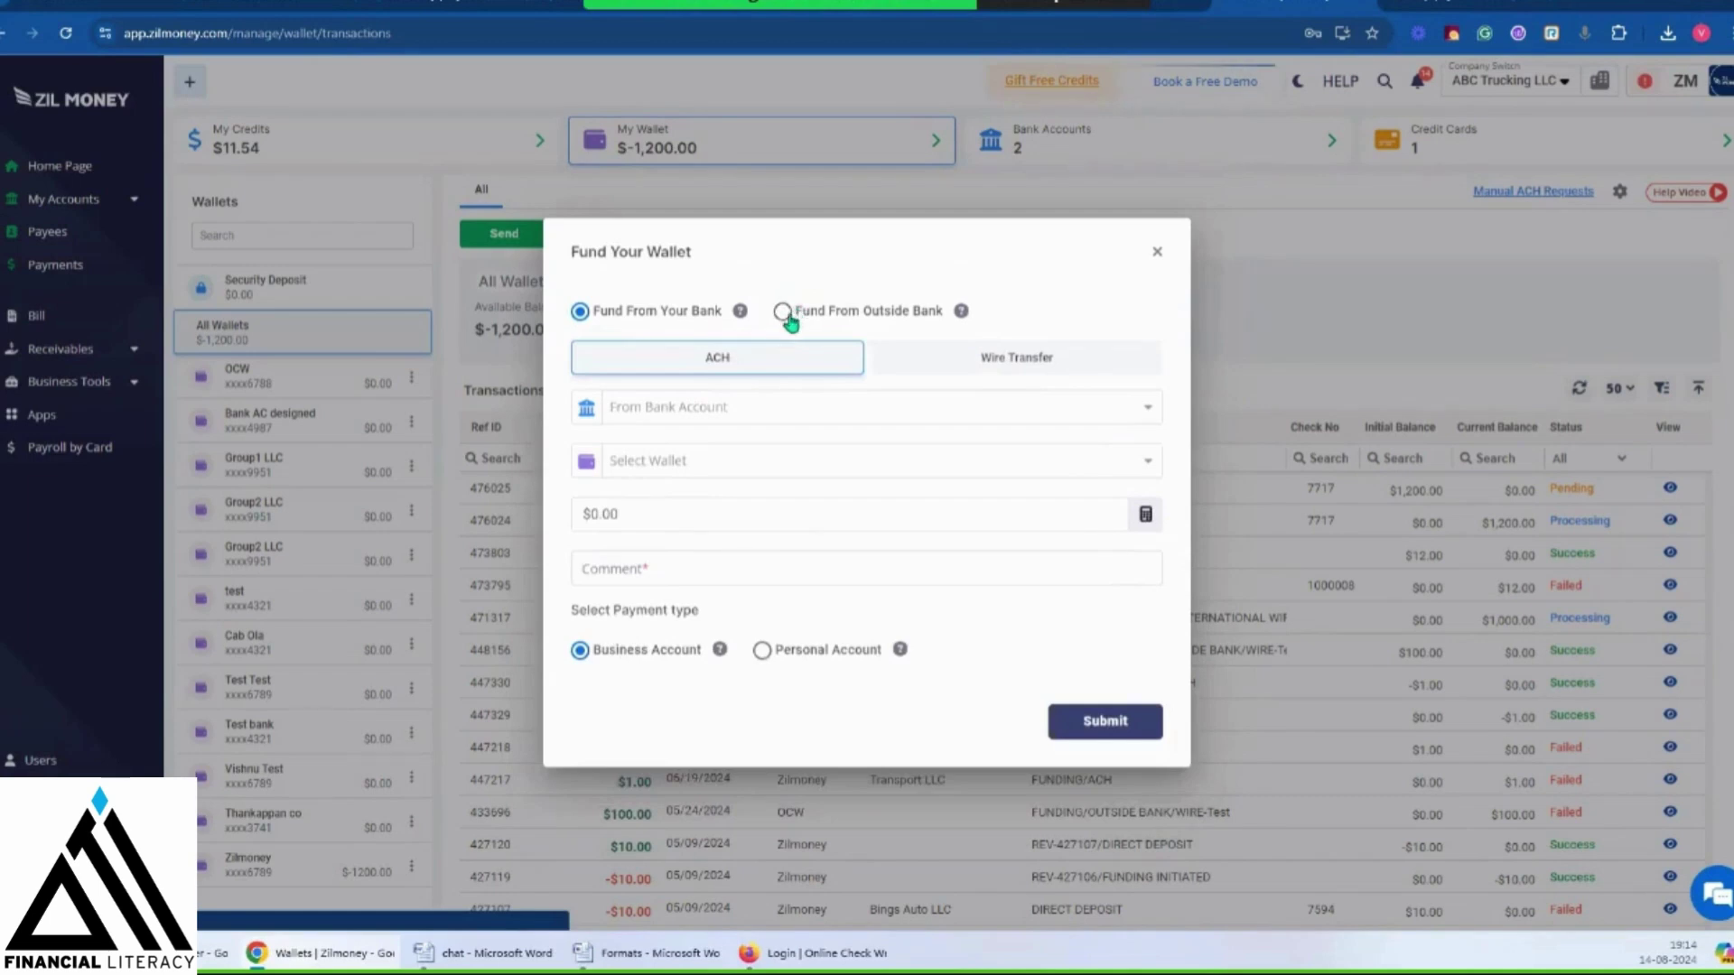
{"action": "left_click", "coordinate": [782, 308]}
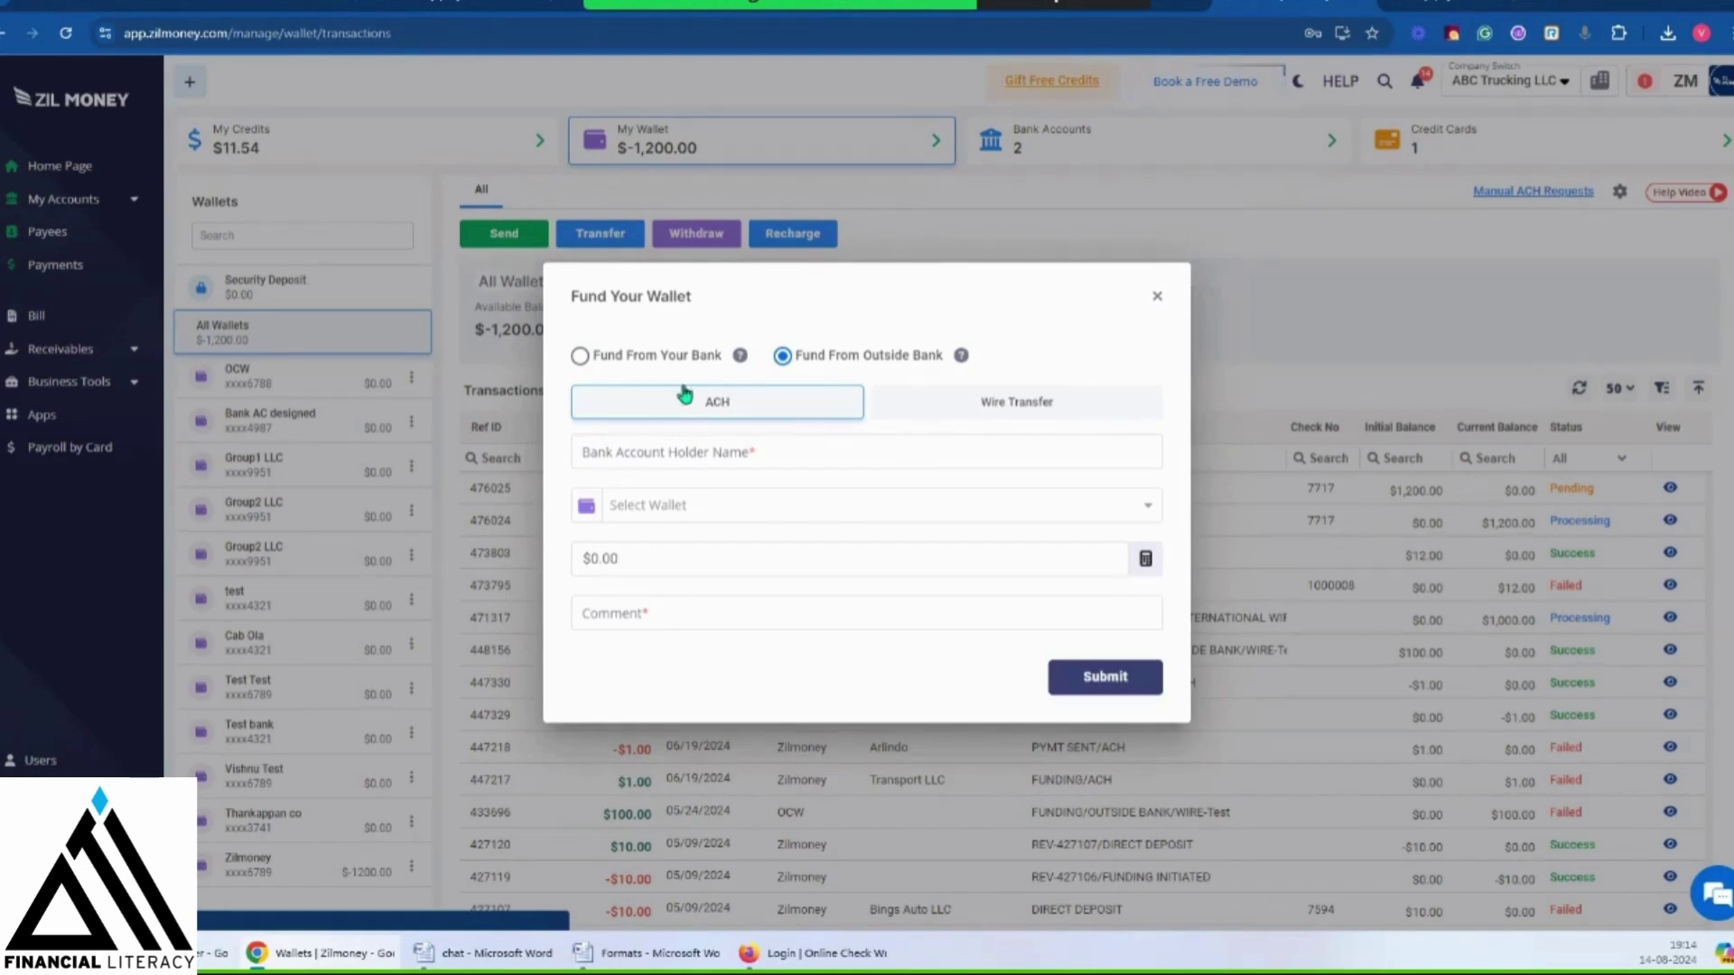
{"action": "left_click", "coordinate": [581, 355]}
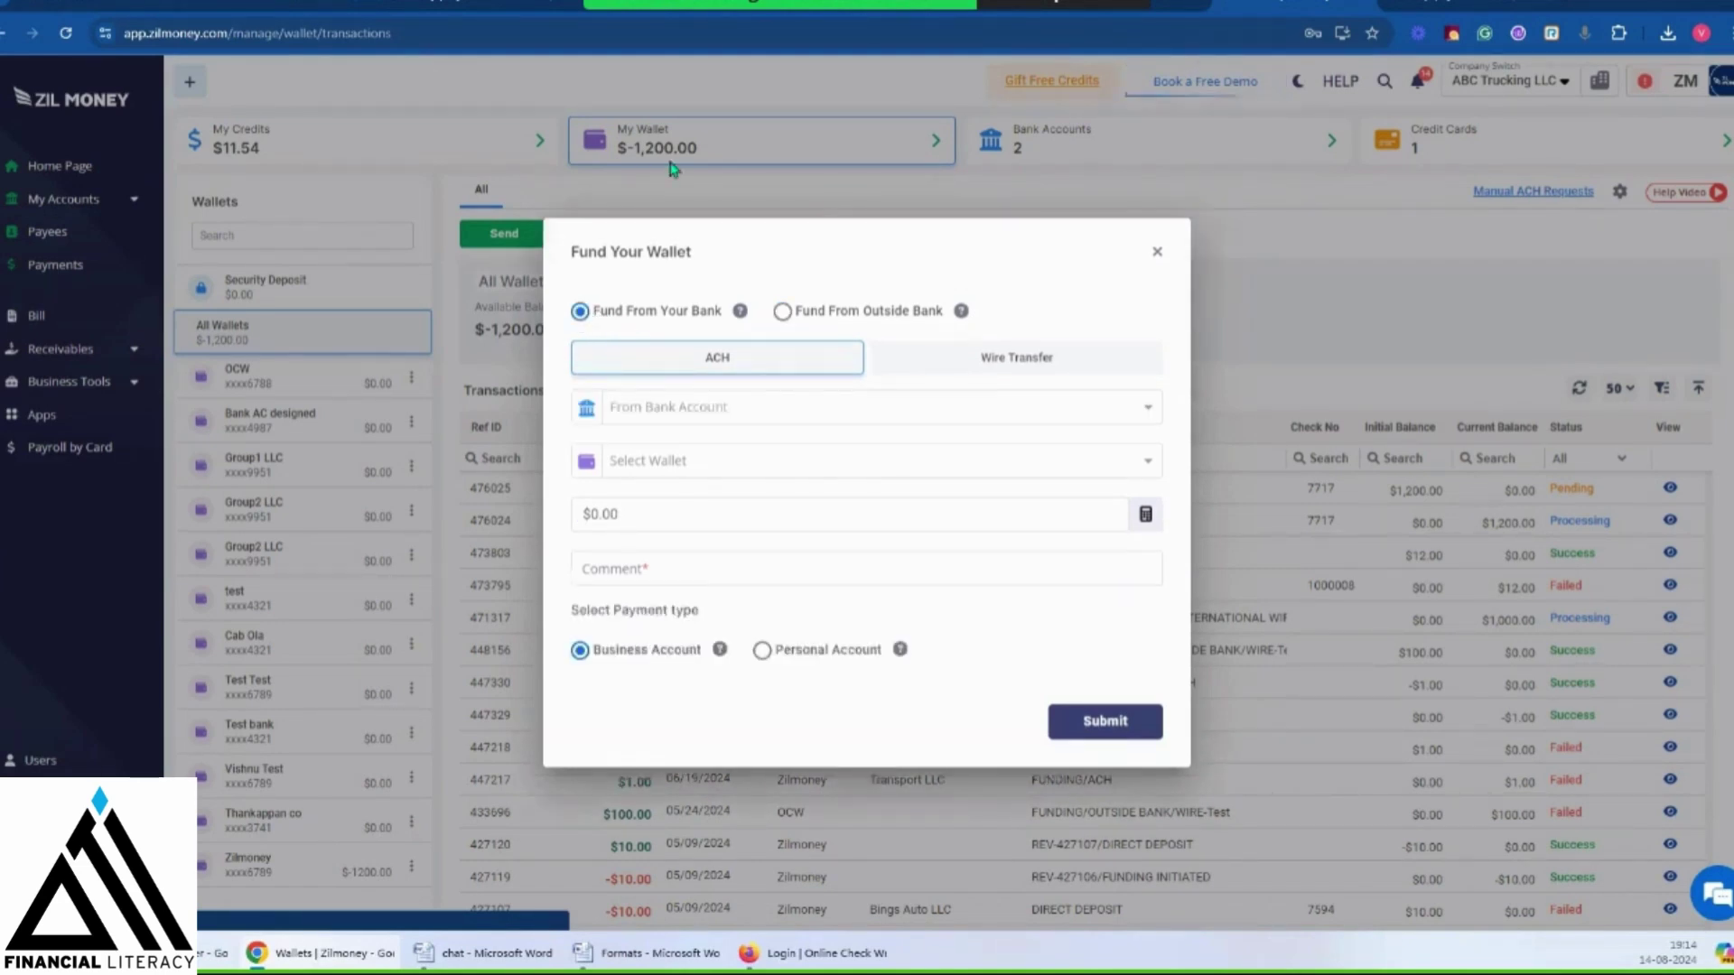
{"action": "left_click", "coordinate": [1157, 253]}
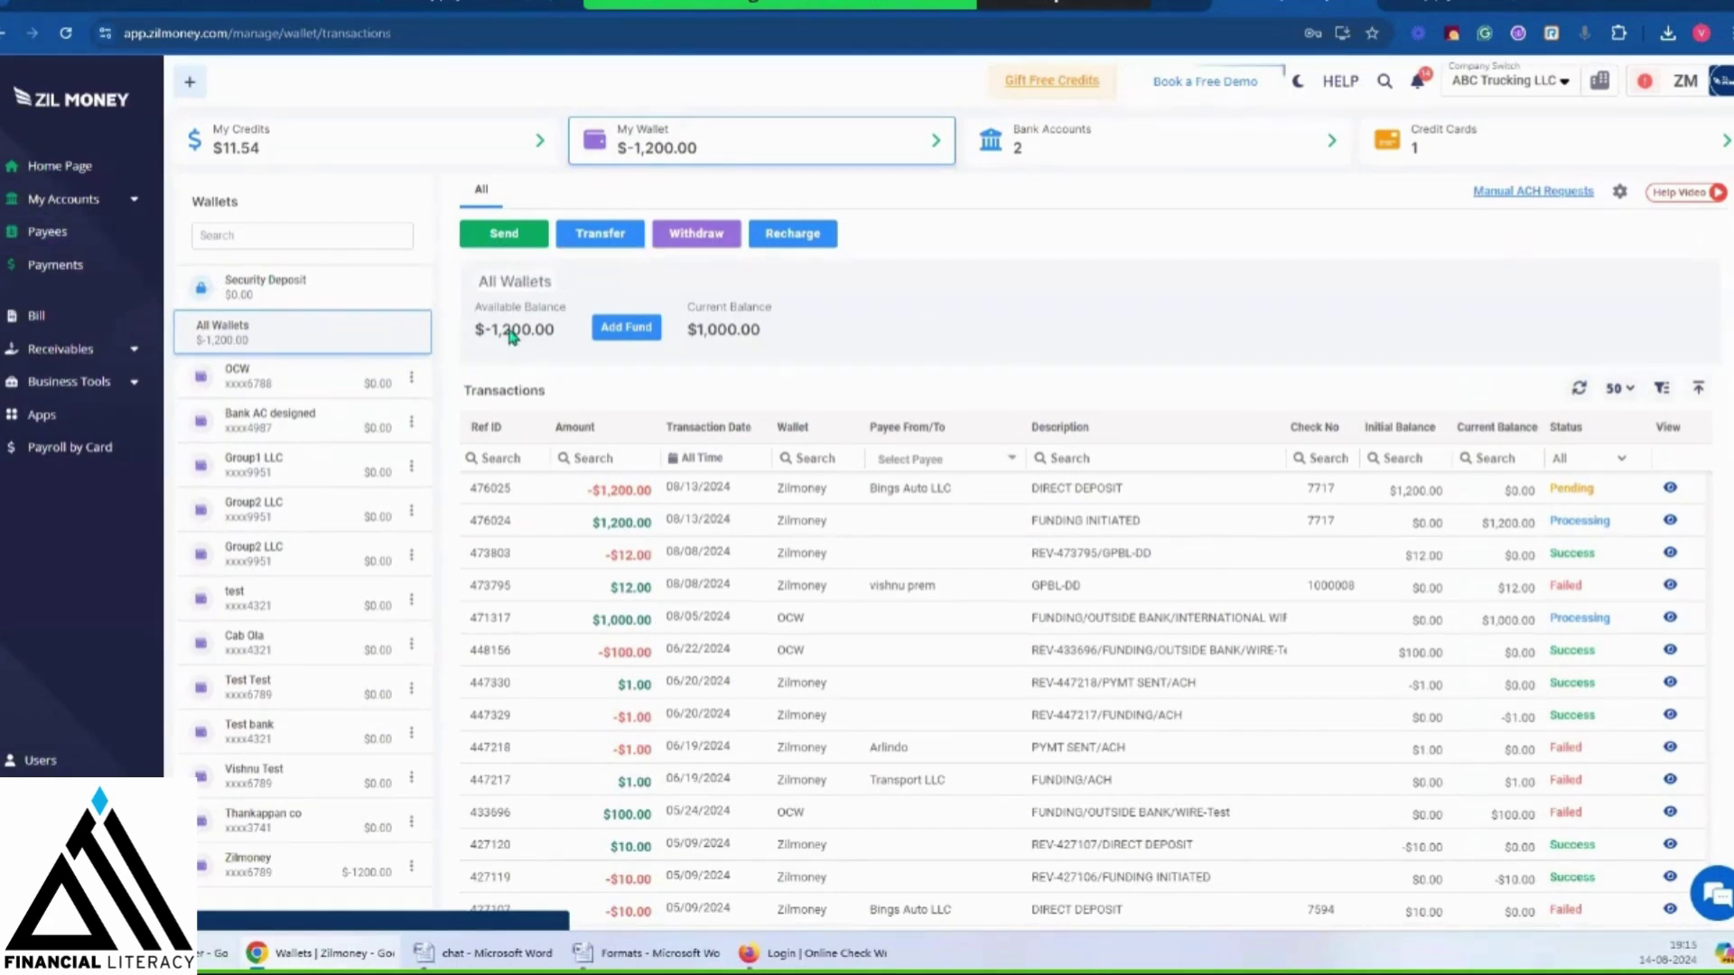
Return to the home page payment form, keep Pay From as Bank Account, and review its Pay As options
{"action": "left_click", "coordinate": [60, 165]}
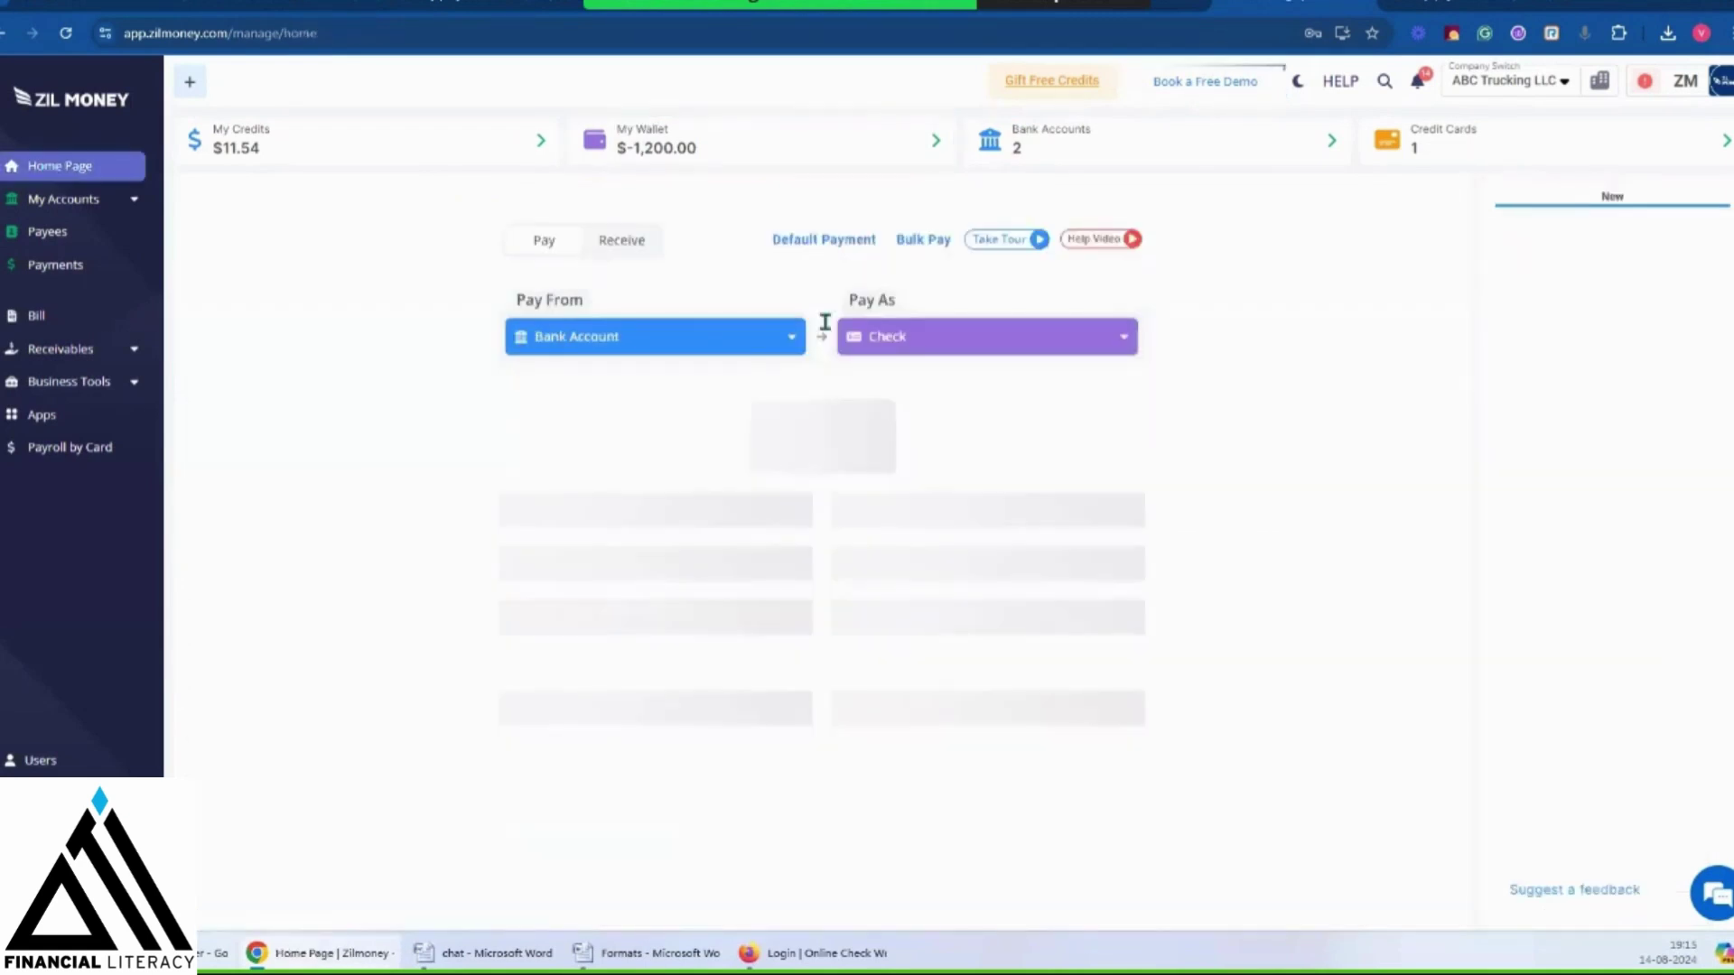
{"action": "left_click", "coordinate": [680, 351]}
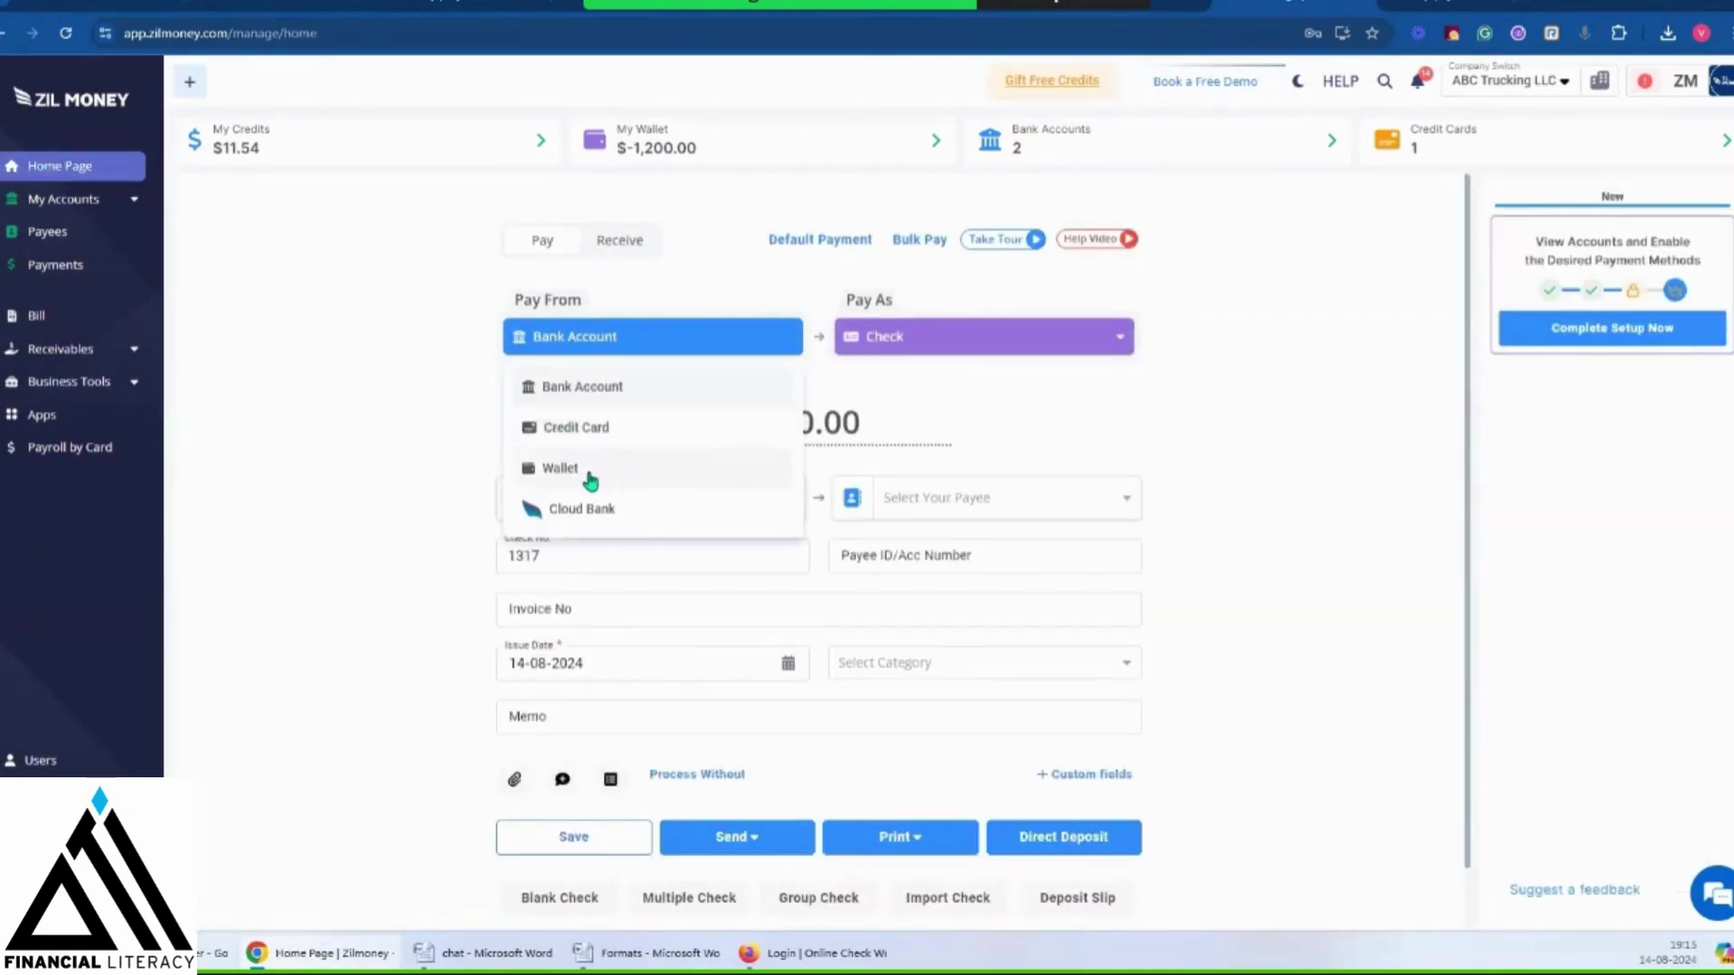
{"action": "left_click", "coordinate": [602, 403]}
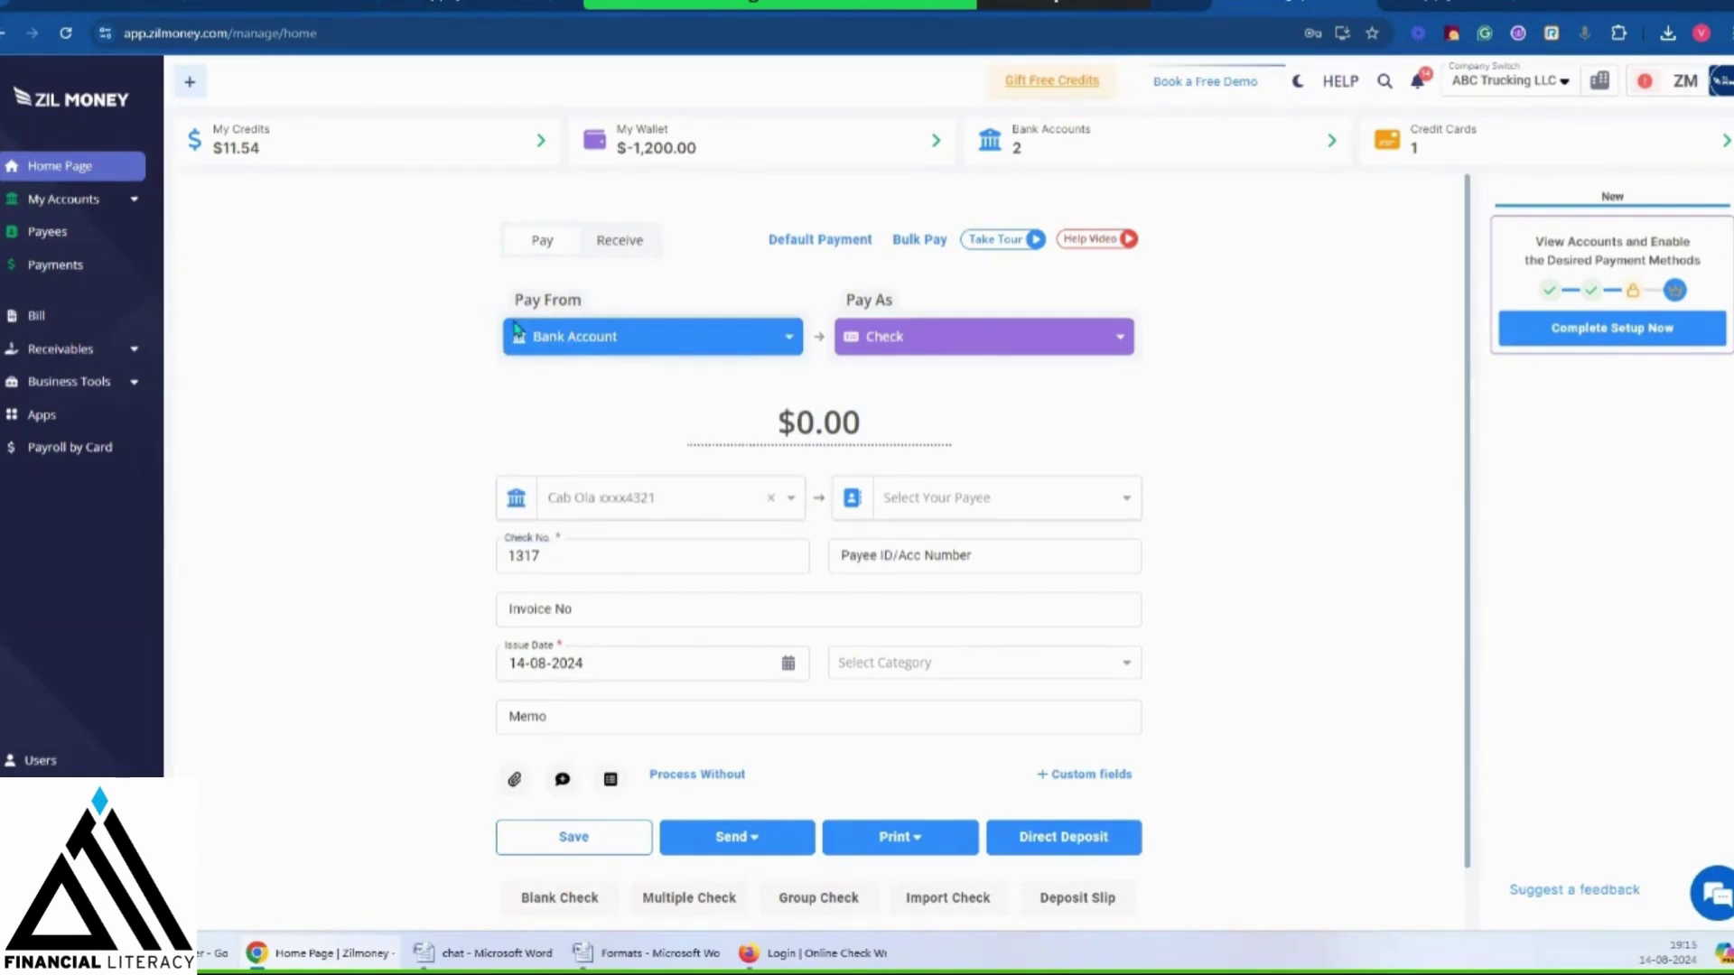
{"action": "left_click", "coordinate": [958, 343]}
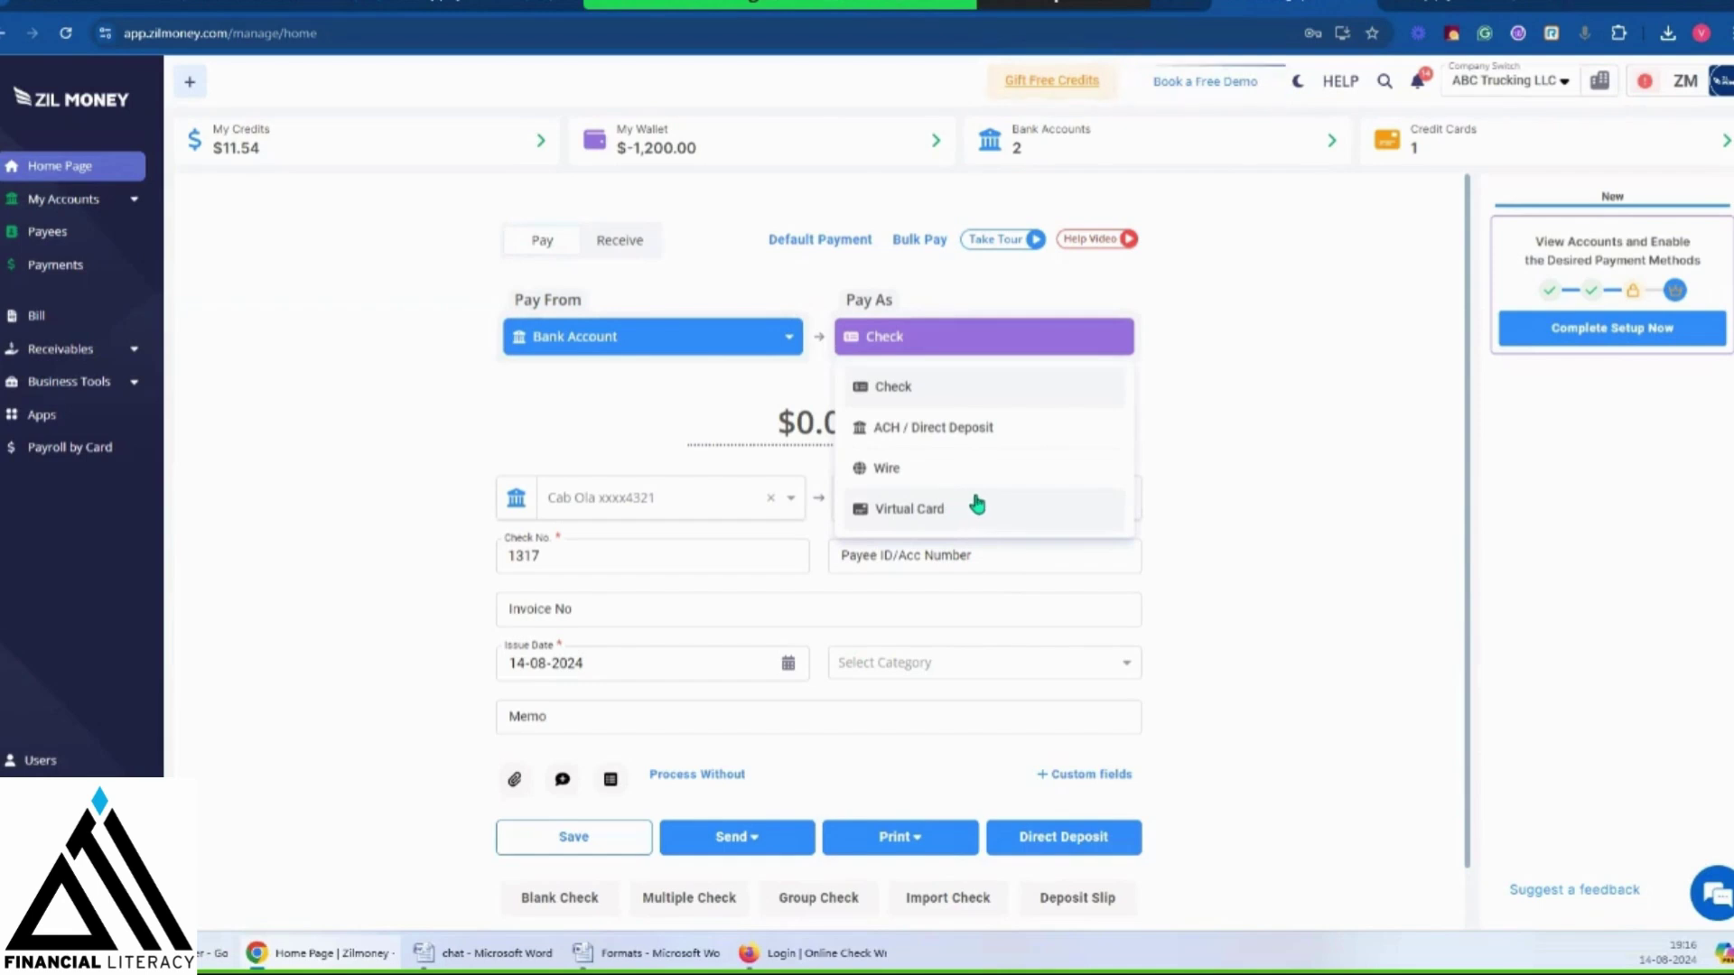
{"action": "left_click", "coordinate": [1280, 416]}
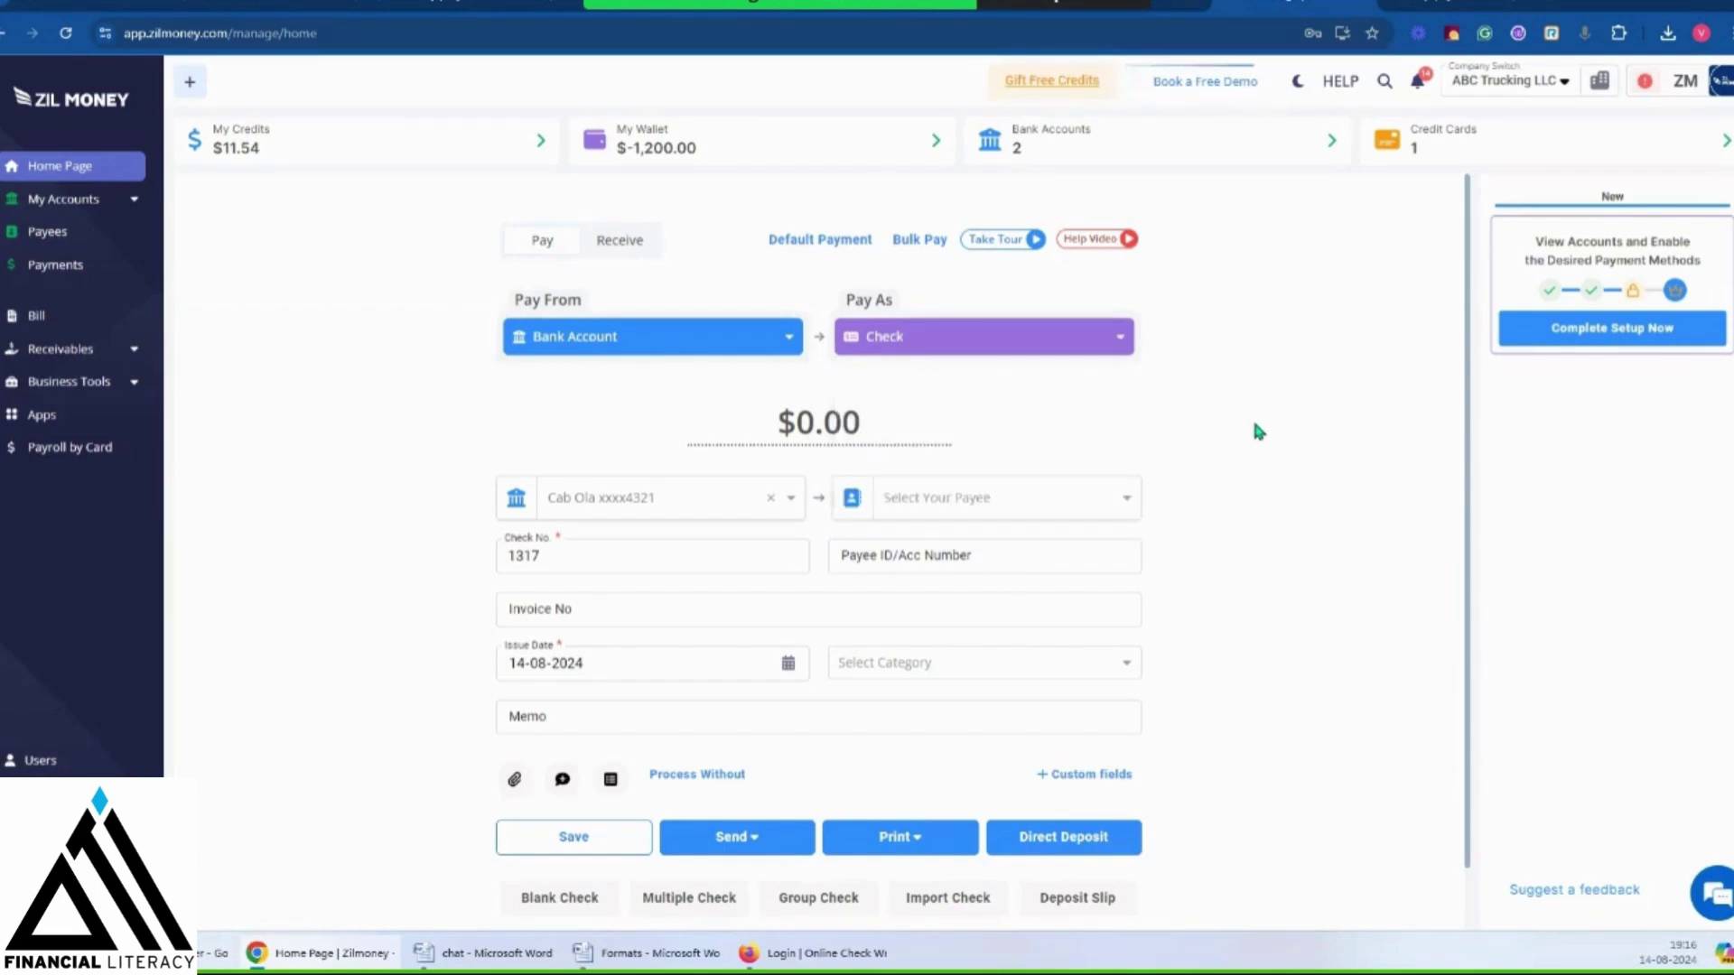
Set Pay From to Wallet and review the Pay As options for wallet payments
{"action": "left_click", "coordinate": [755, 352]}
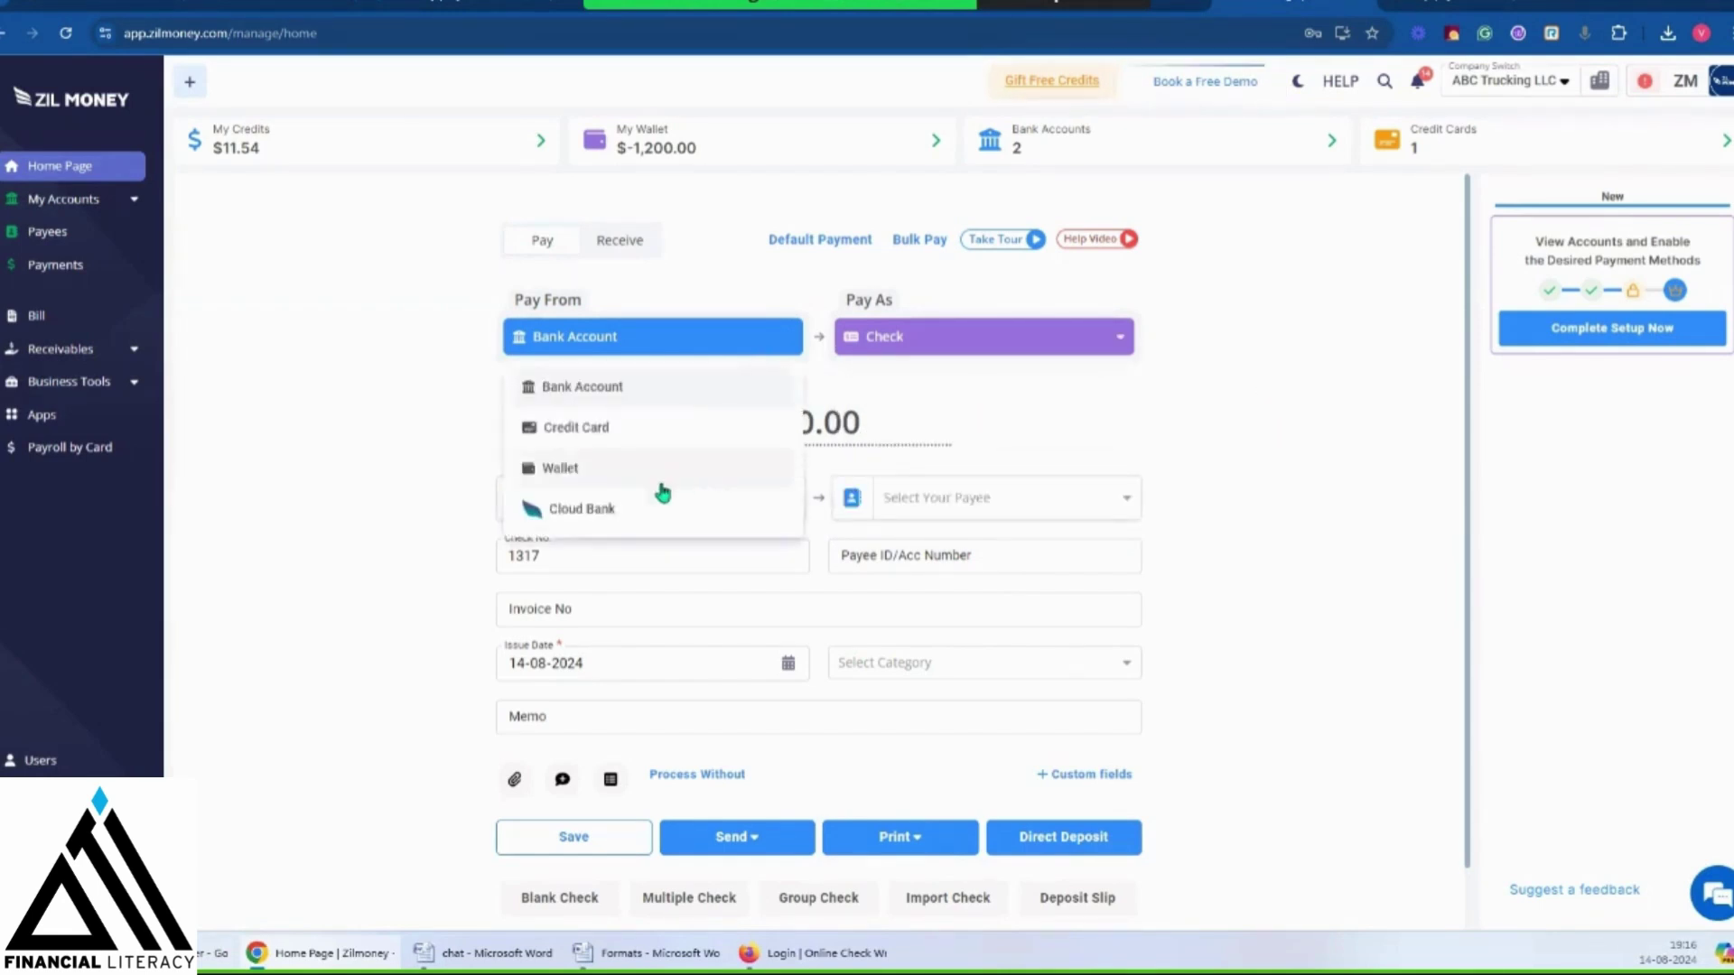
{"action": "left_click", "coordinate": [630, 475]}
{"action": "left_click", "coordinate": [944, 349]}
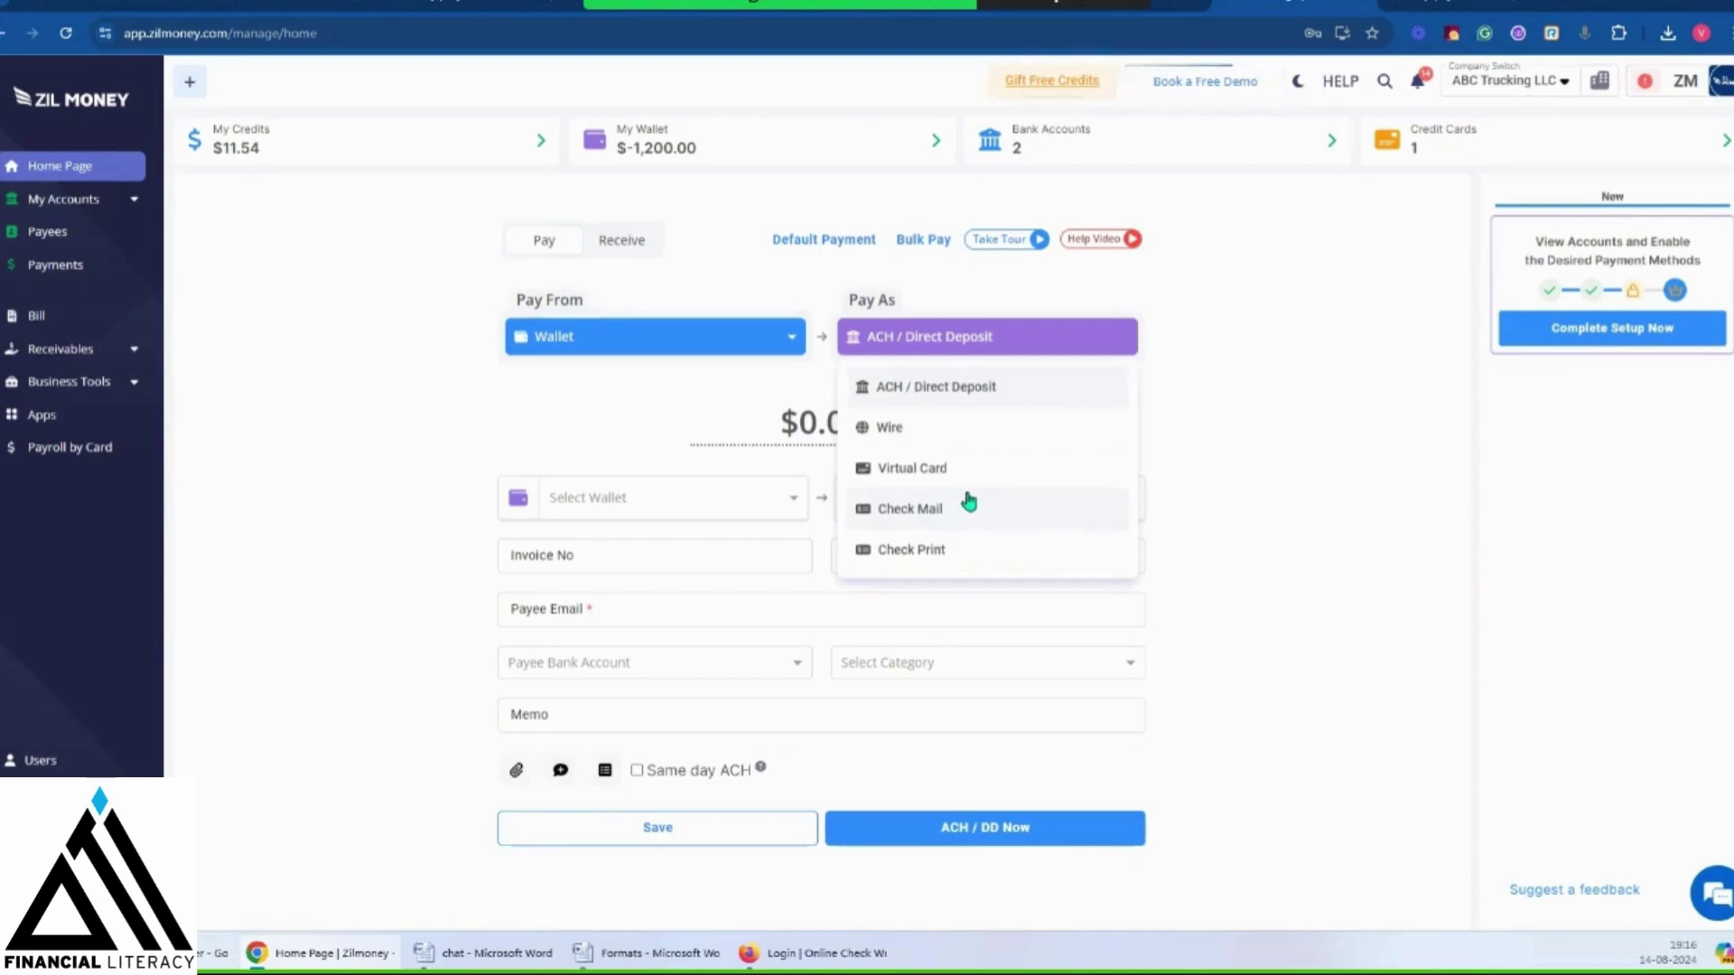
Switch Pay From to Bank Account and set Pay As to ACH / Direct Deposit
{"action": "left_click", "coordinate": [655, 352]}
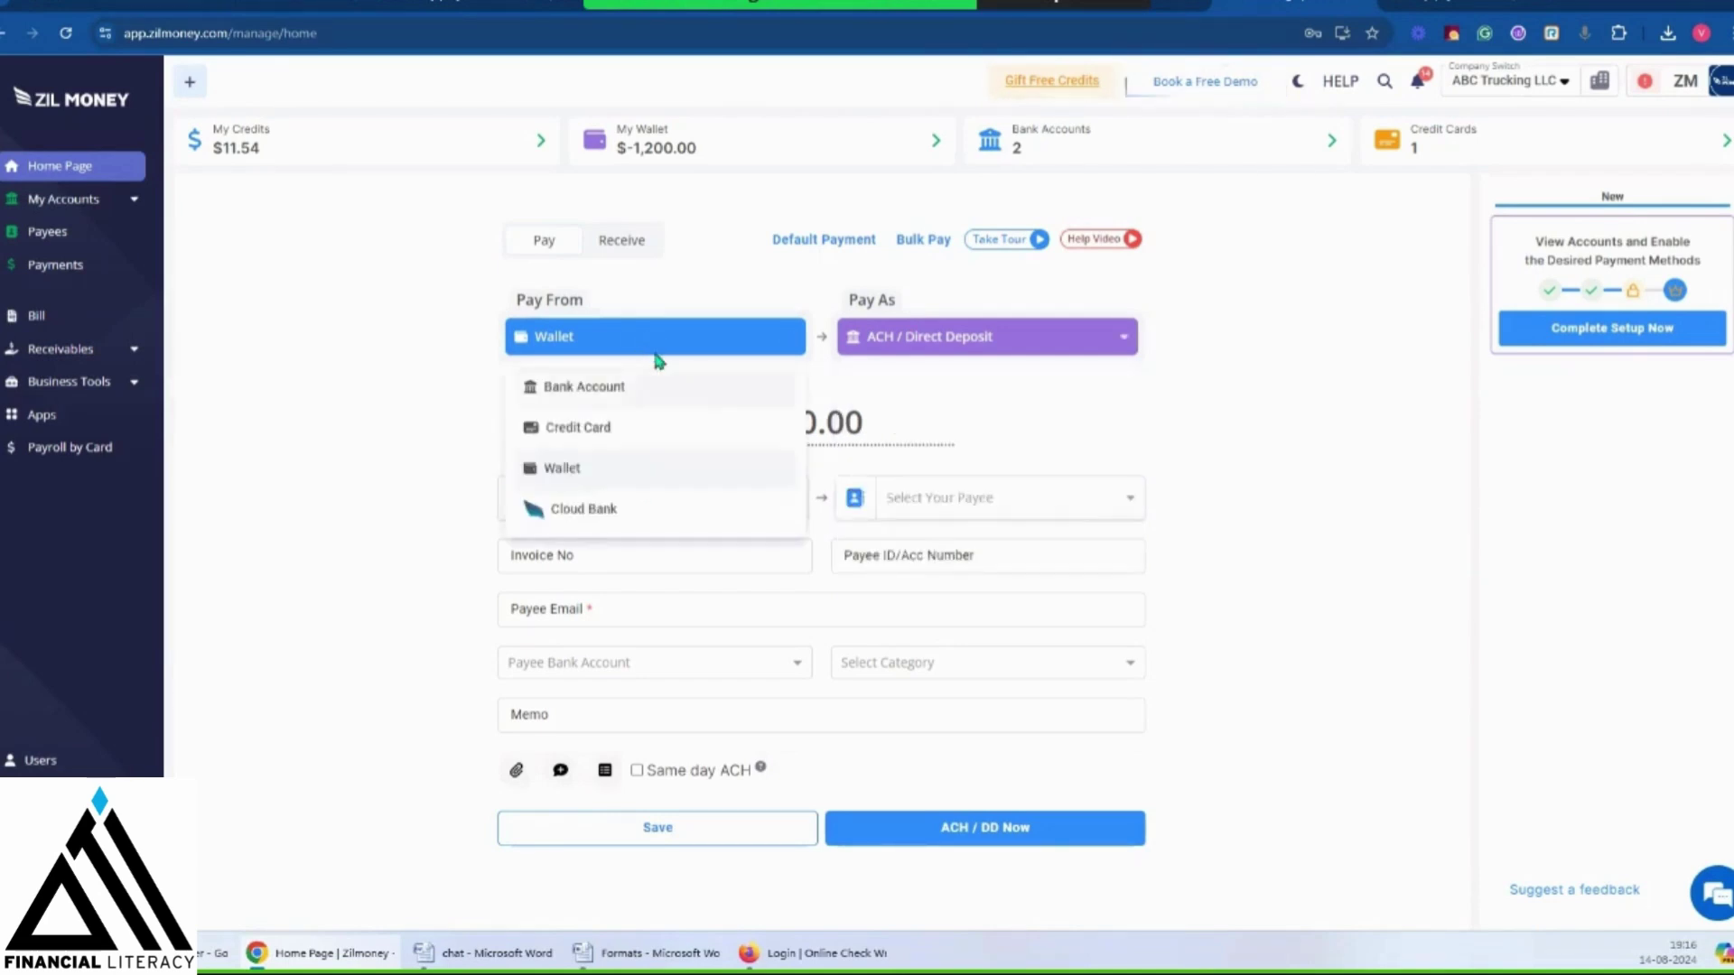
{"action": "left_click", "coordinate": [589, 387]}
{"action": "left_click", "coordinate": [959, 348]}
{"action": "left_click", "coordinate": [923, 428]}
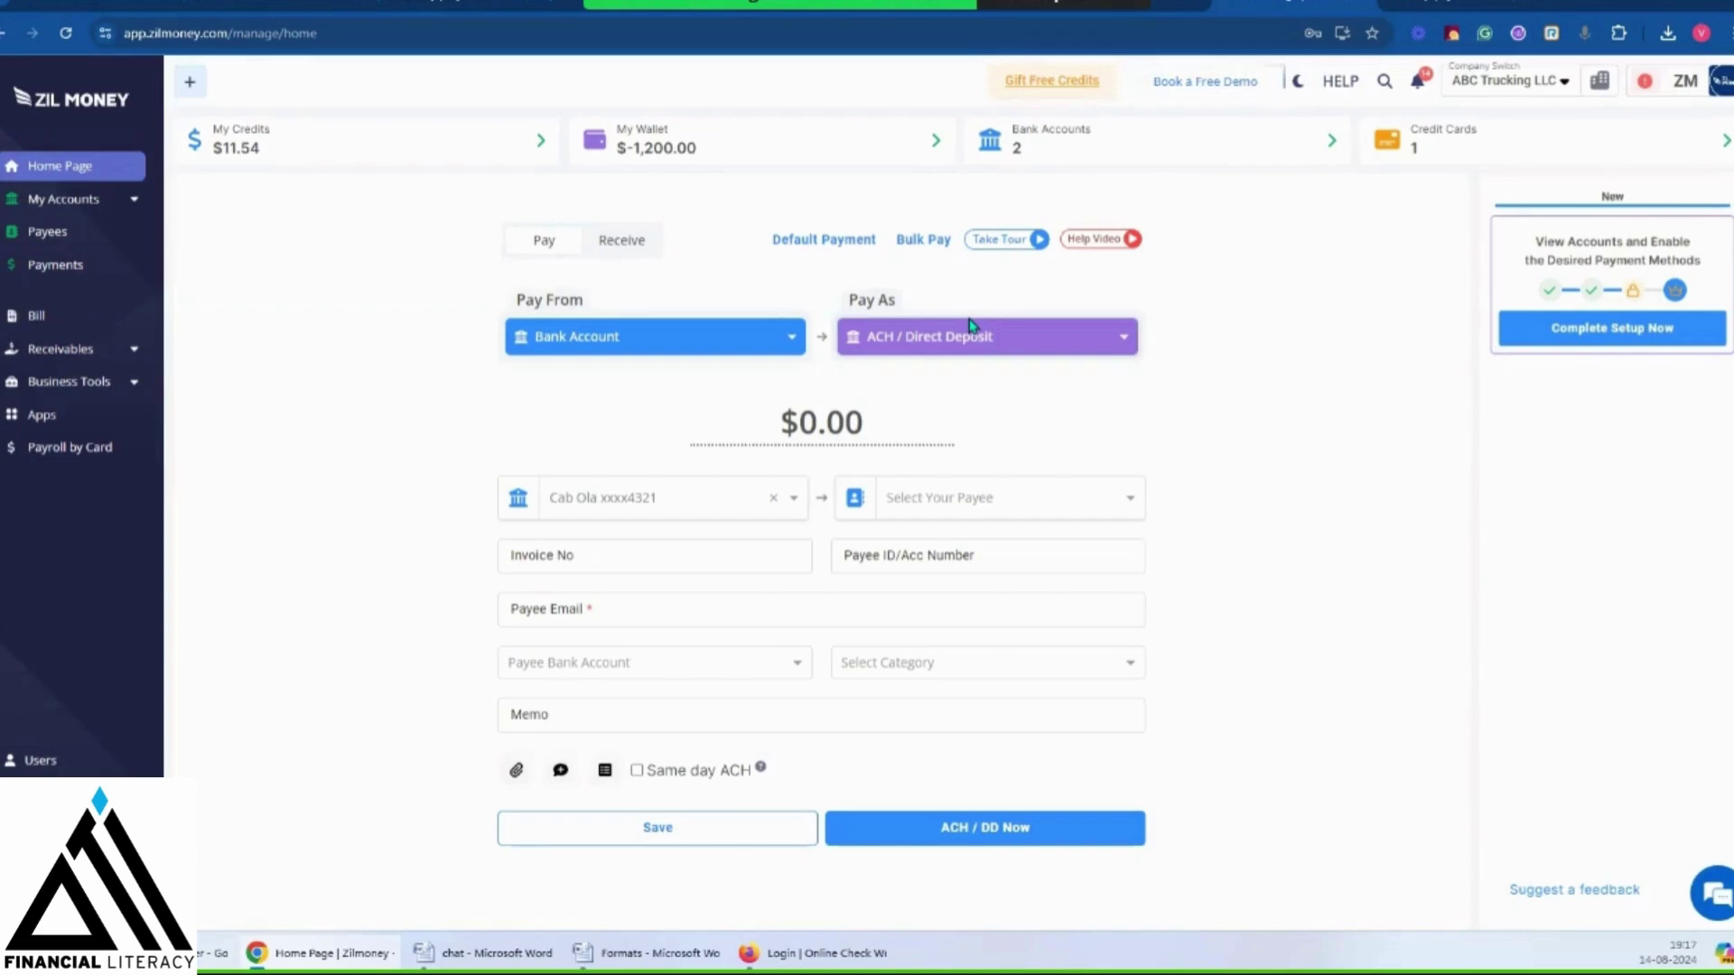
Change Pay From back to Wallet, and review the available Pay As and Pay From options
{"action": "left_click", "coordinate": [732, 341]}
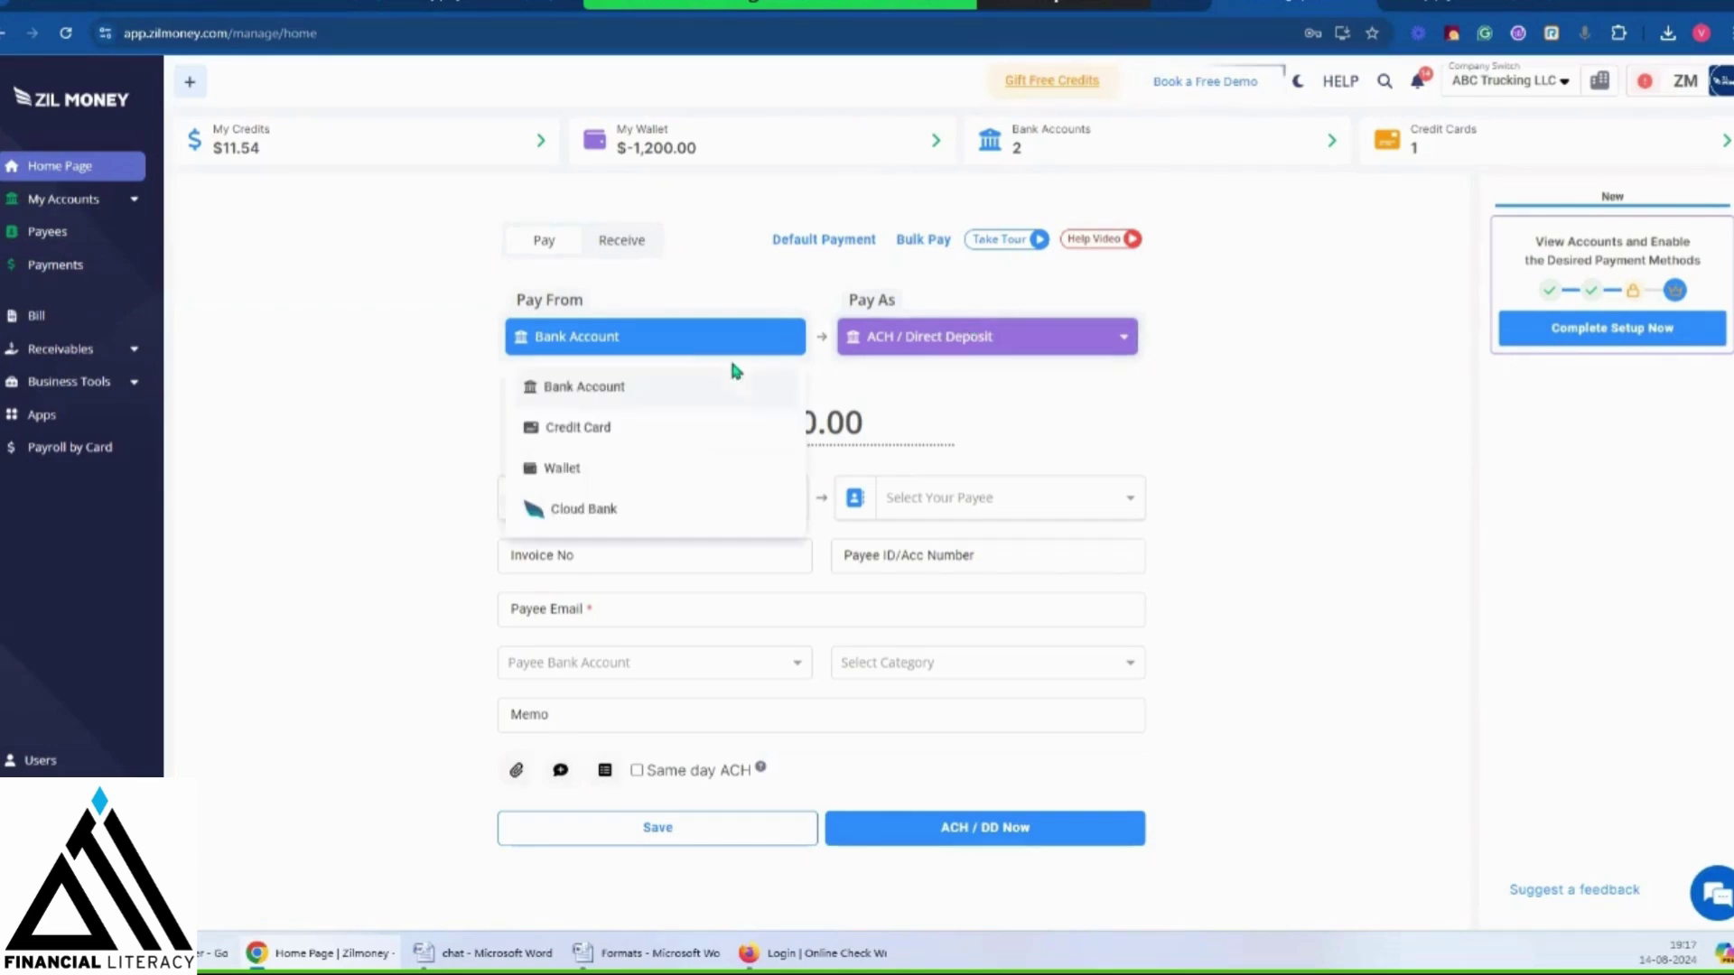
{"action": "left_click", "coordinate": [626, 479]}
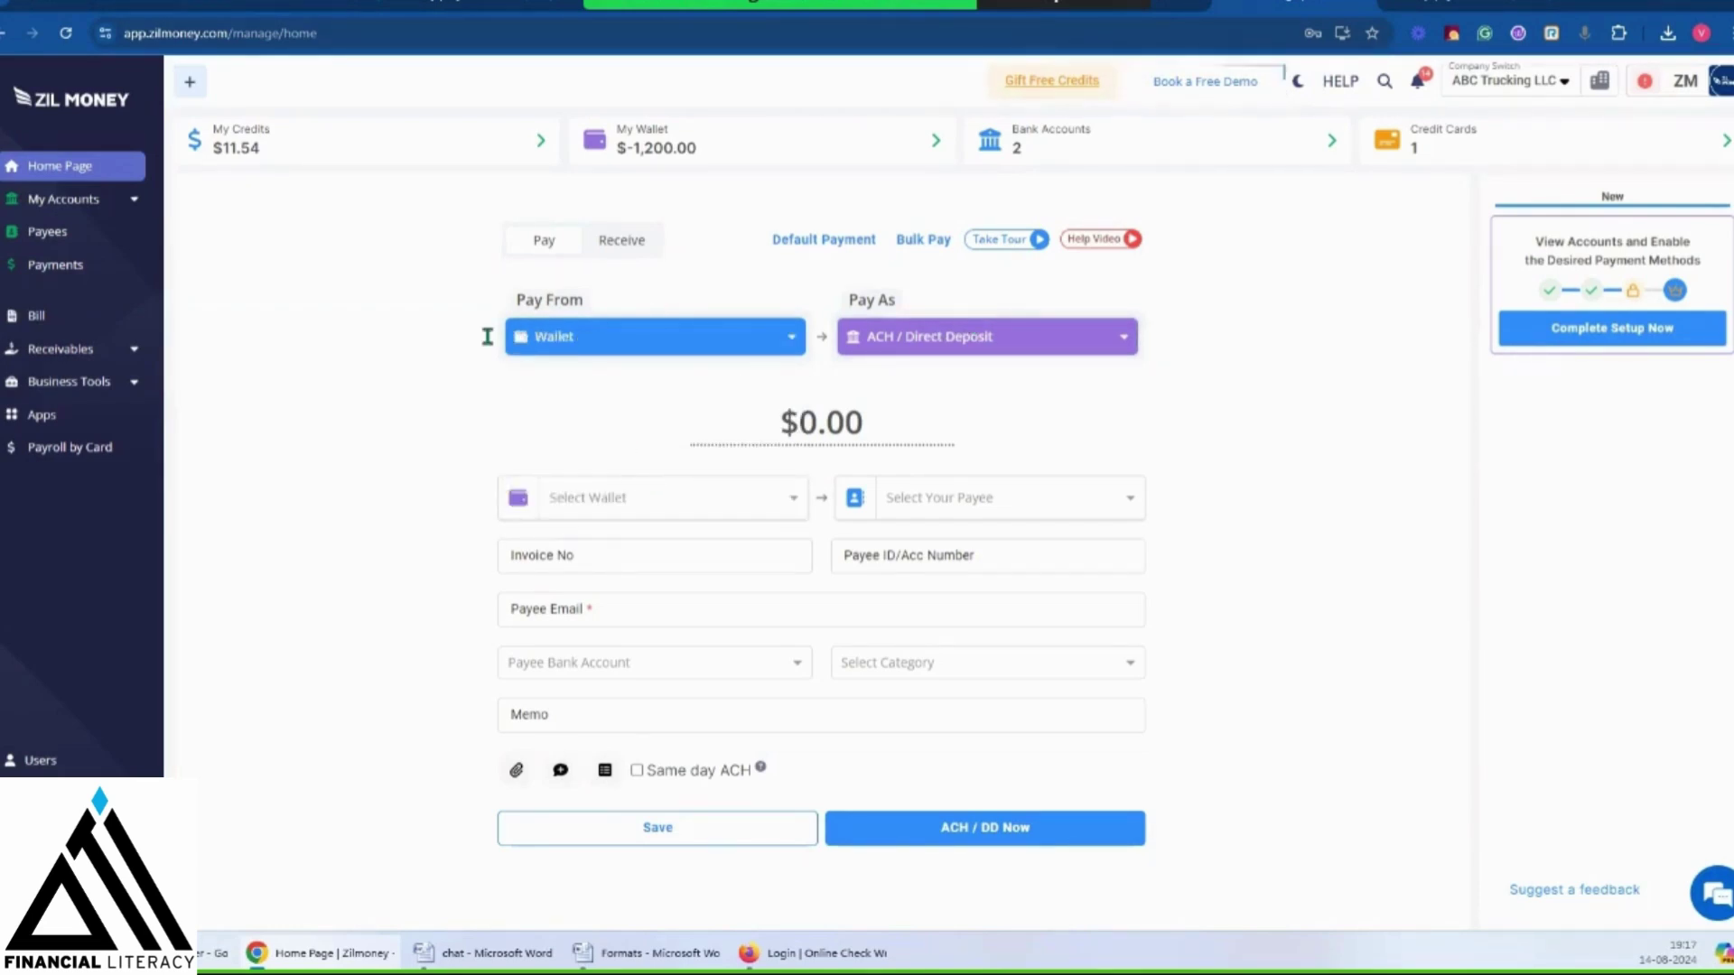
{"action": "left_click", "coordinate": [1056, 341]}
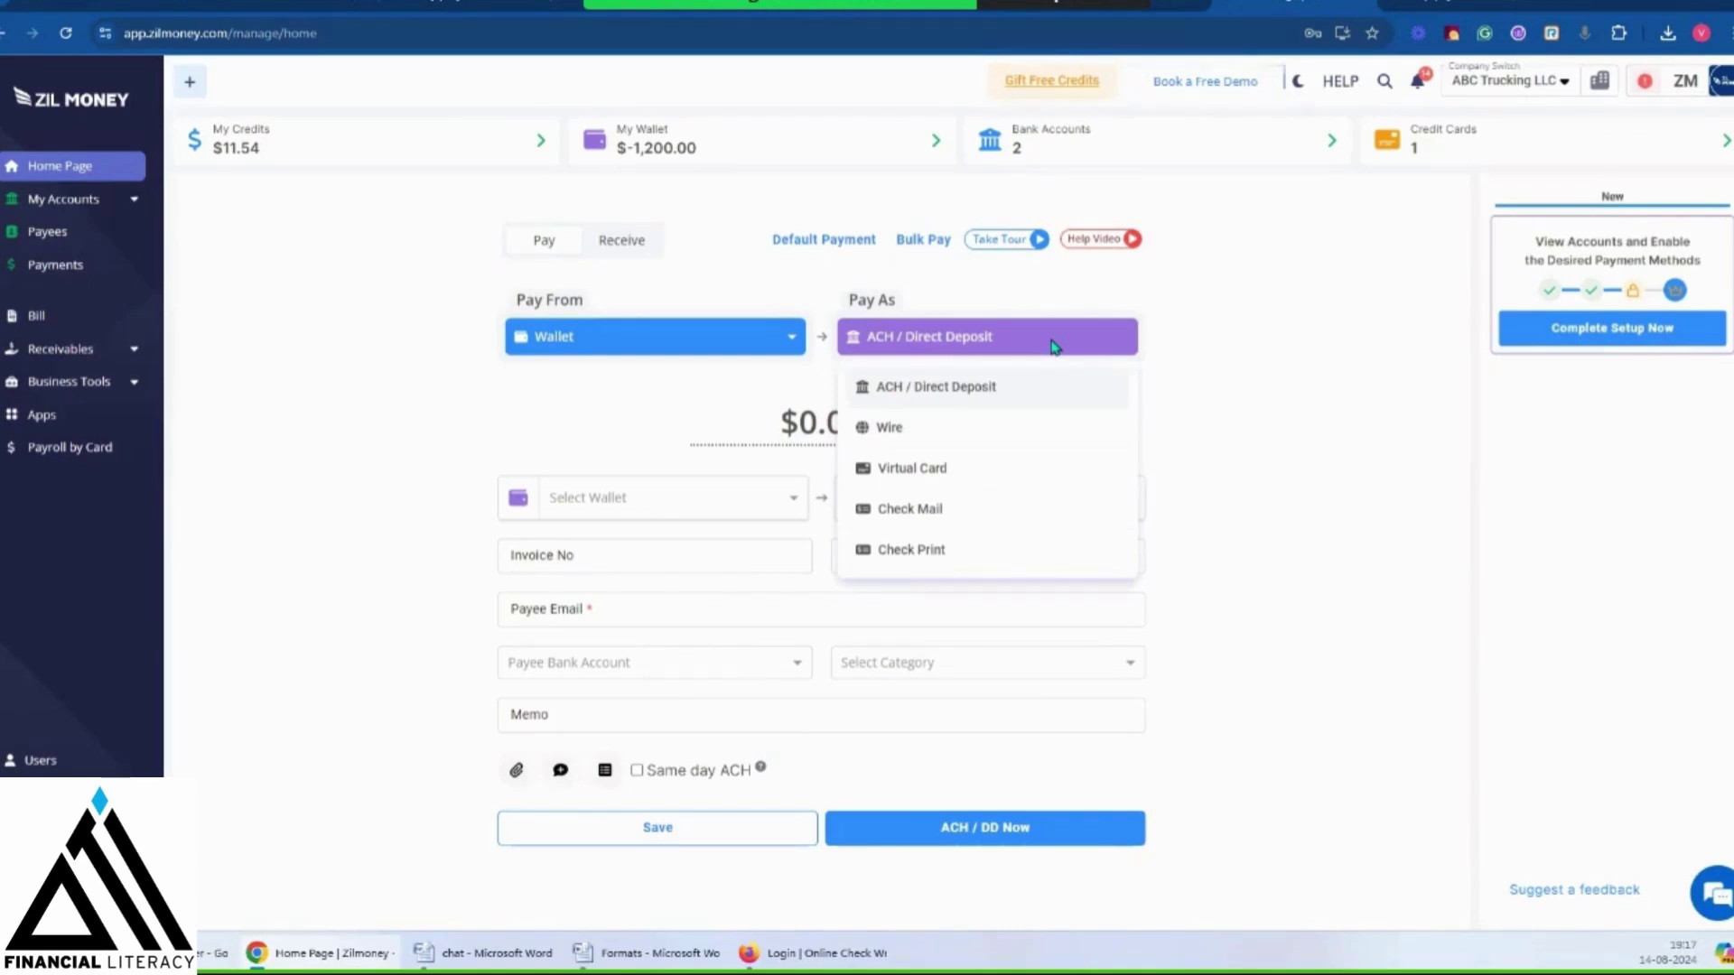
{"action": "left_click", "coordinate": [1271, 469]}
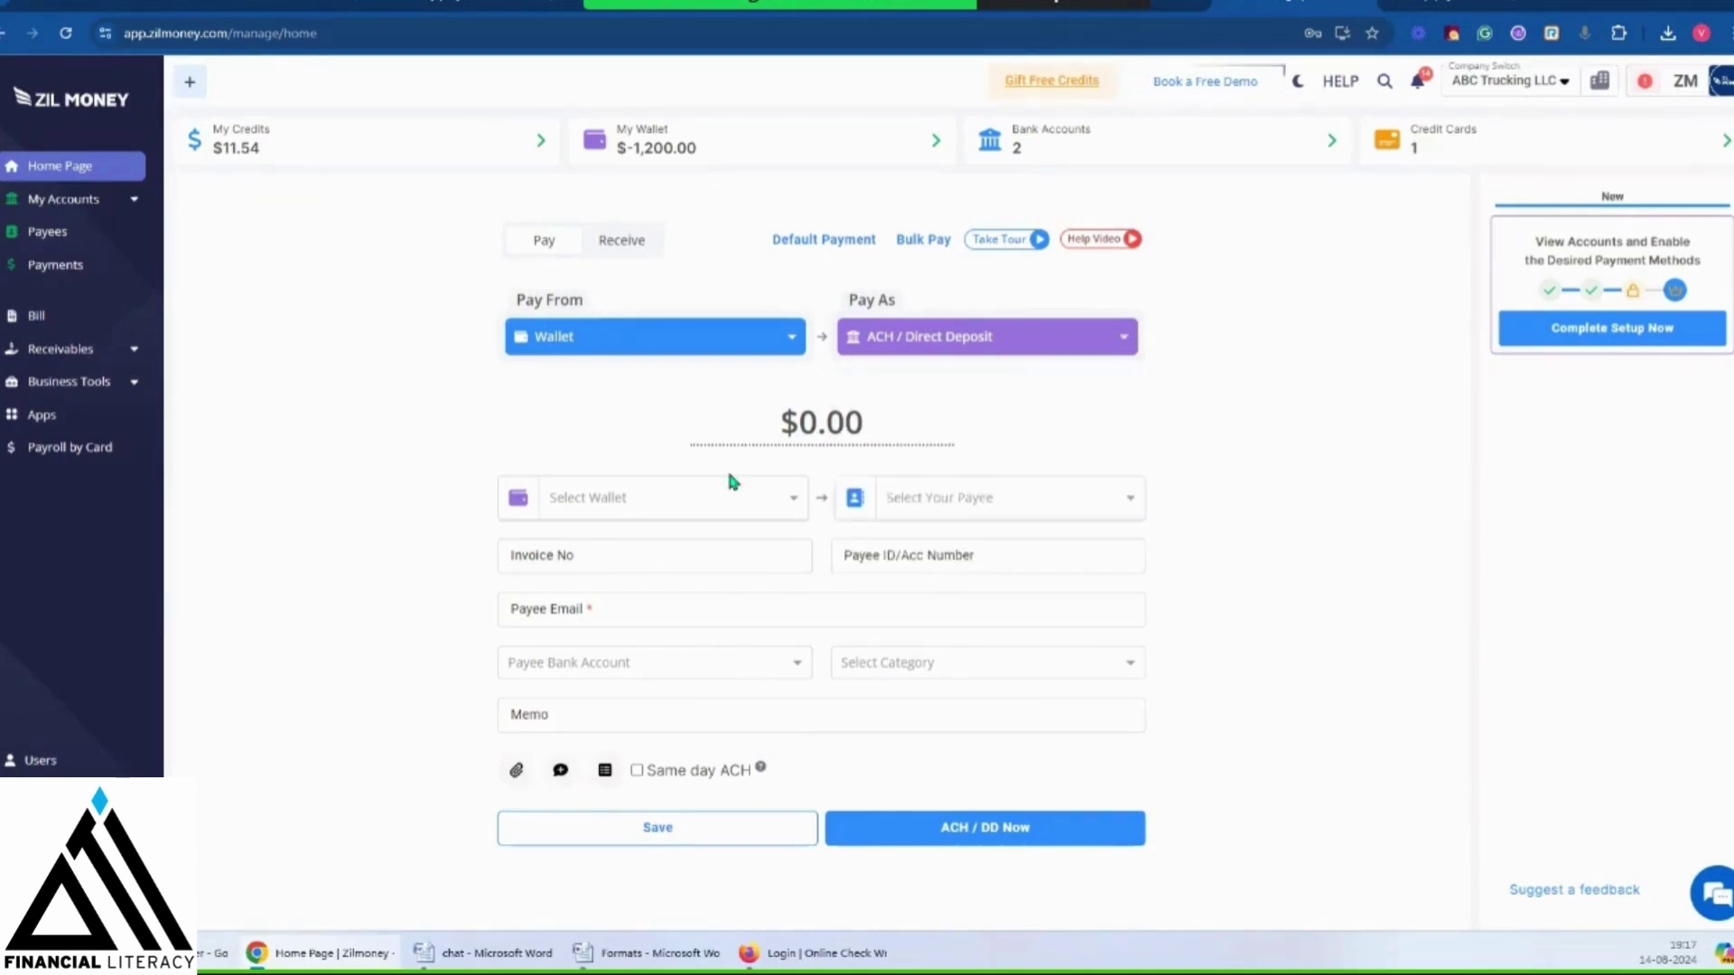
{"action": "left_click", "coordinate": [801, 349]}
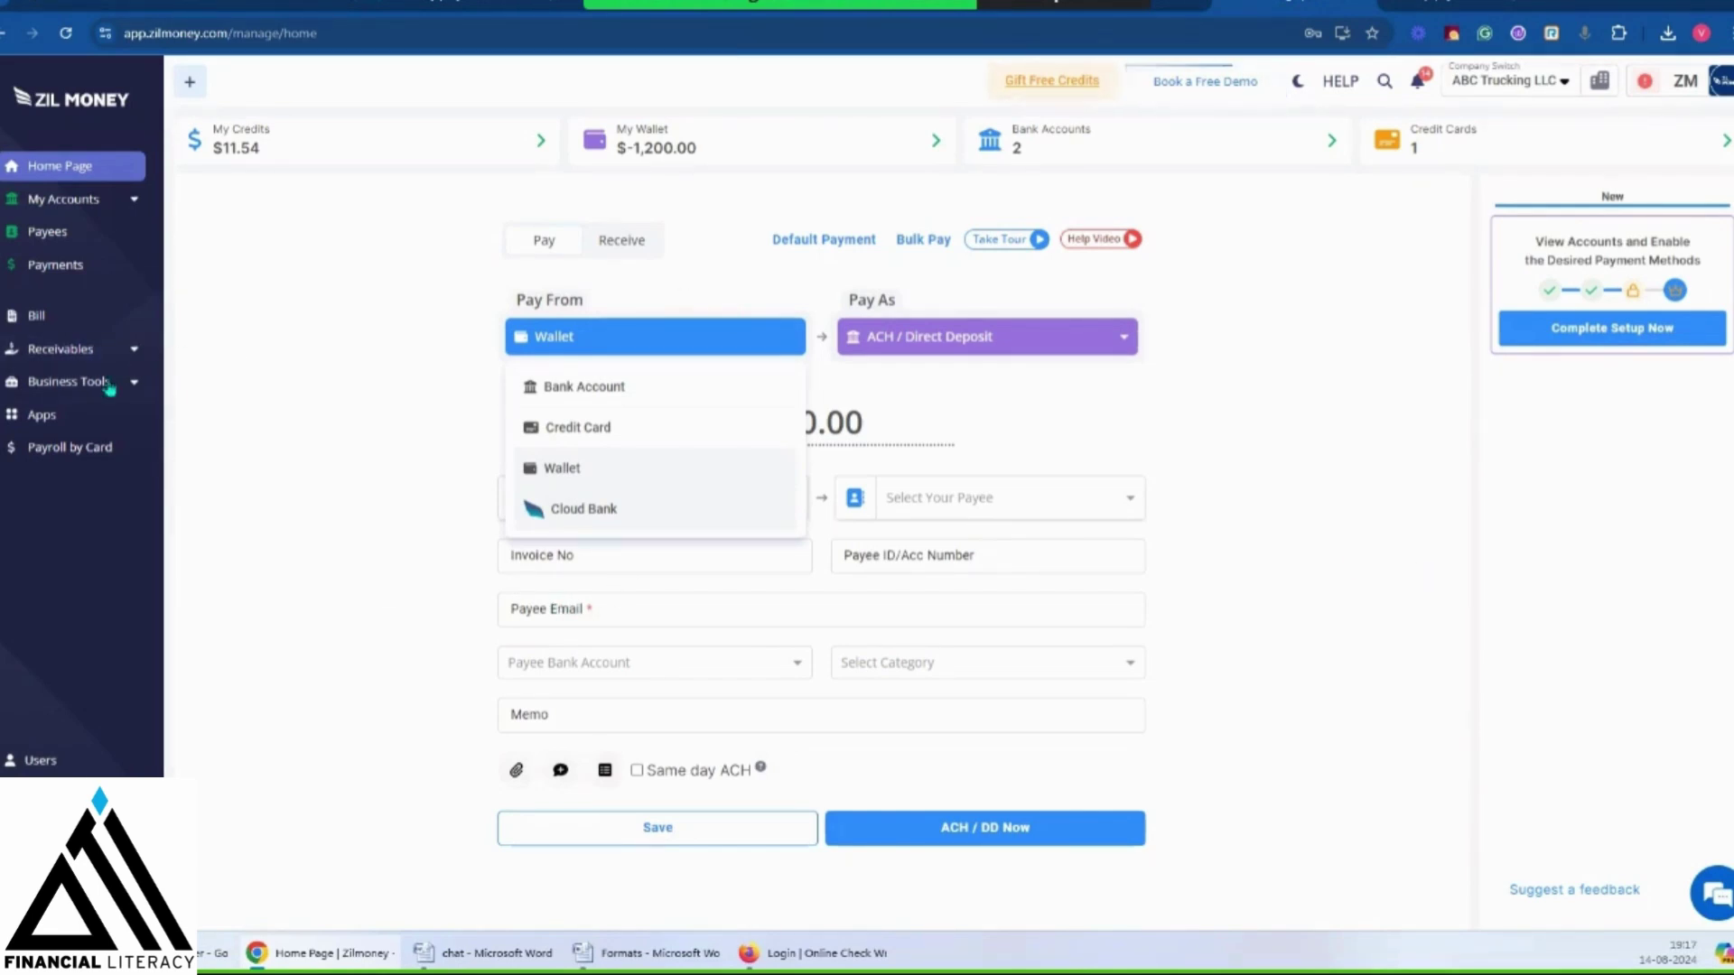
Open Receive Payments under Receivables and start a new payment request
{"action": "left_click", "coordinate": [107, 349]}
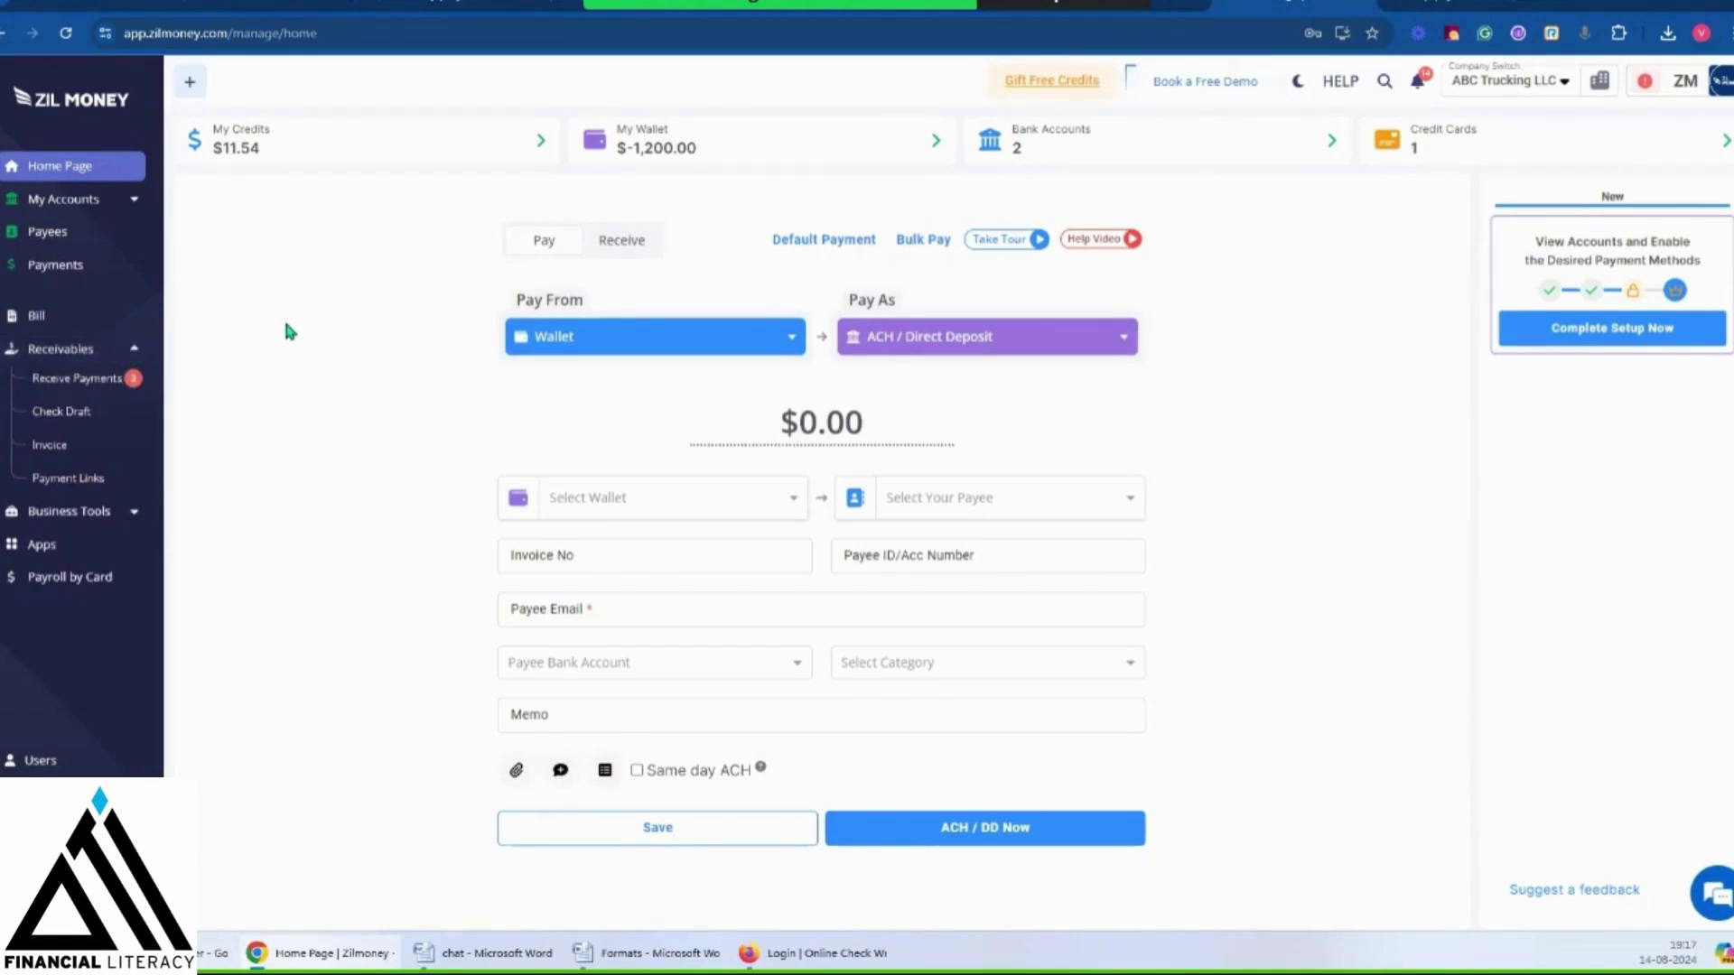
{"action": "left_click", "coordinate": [103, 391]}
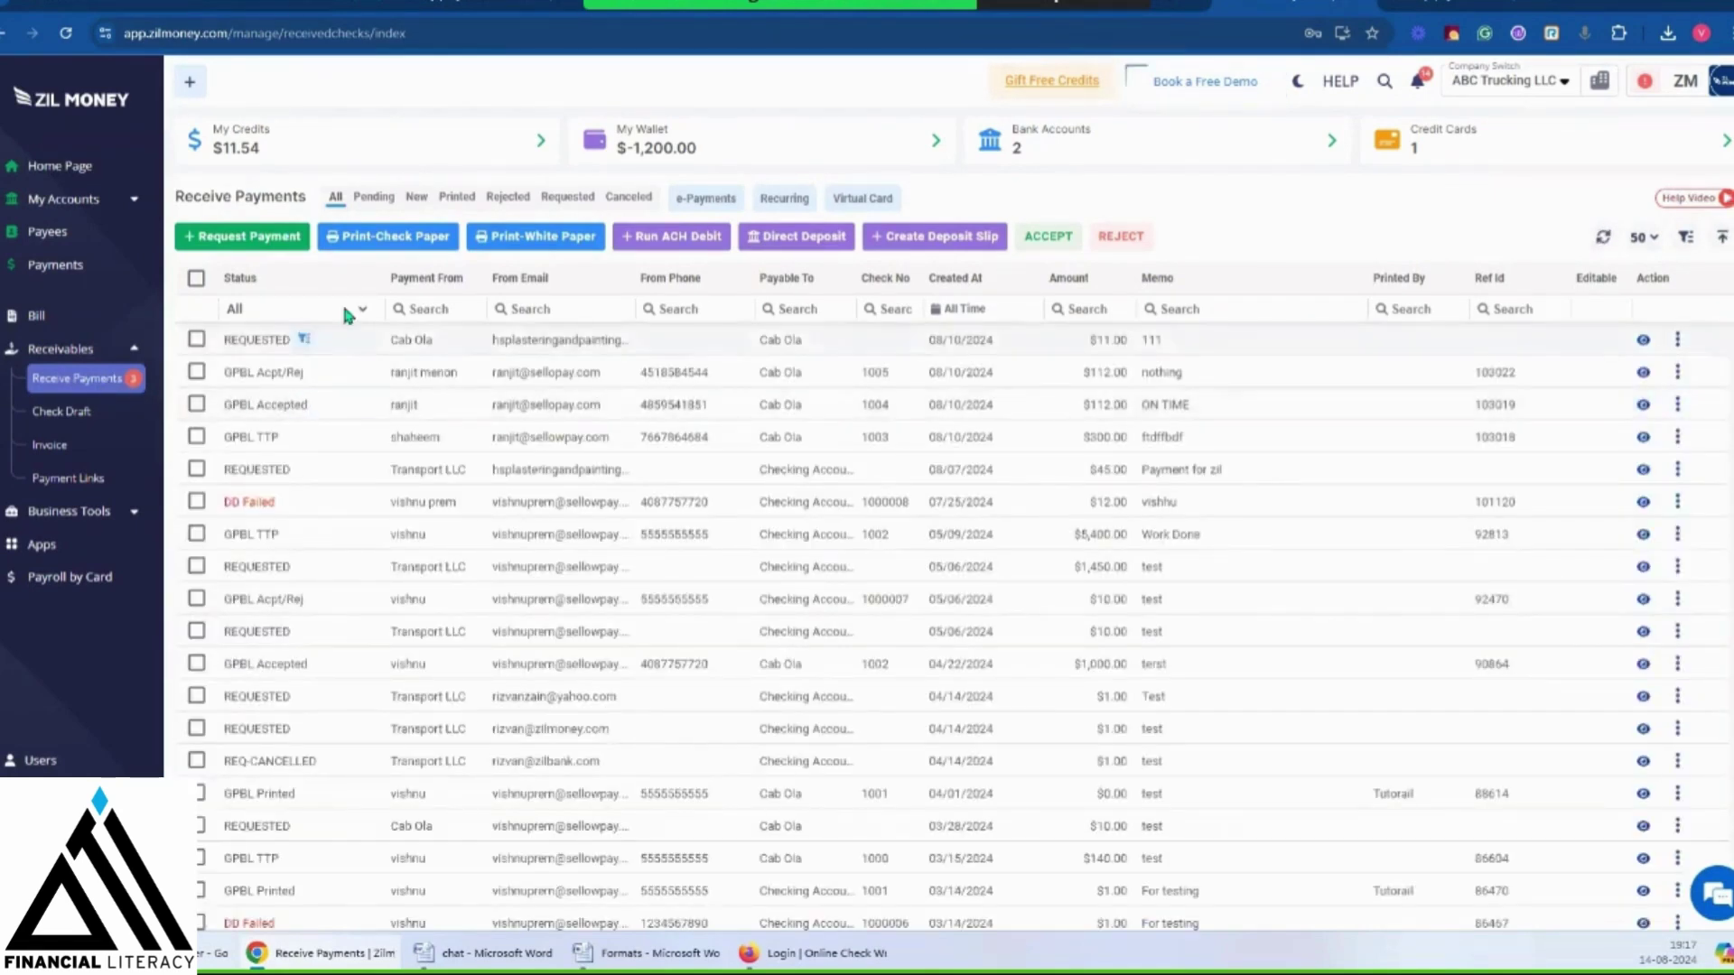
{"action": "left_click", "coordinate": [262, 238]}
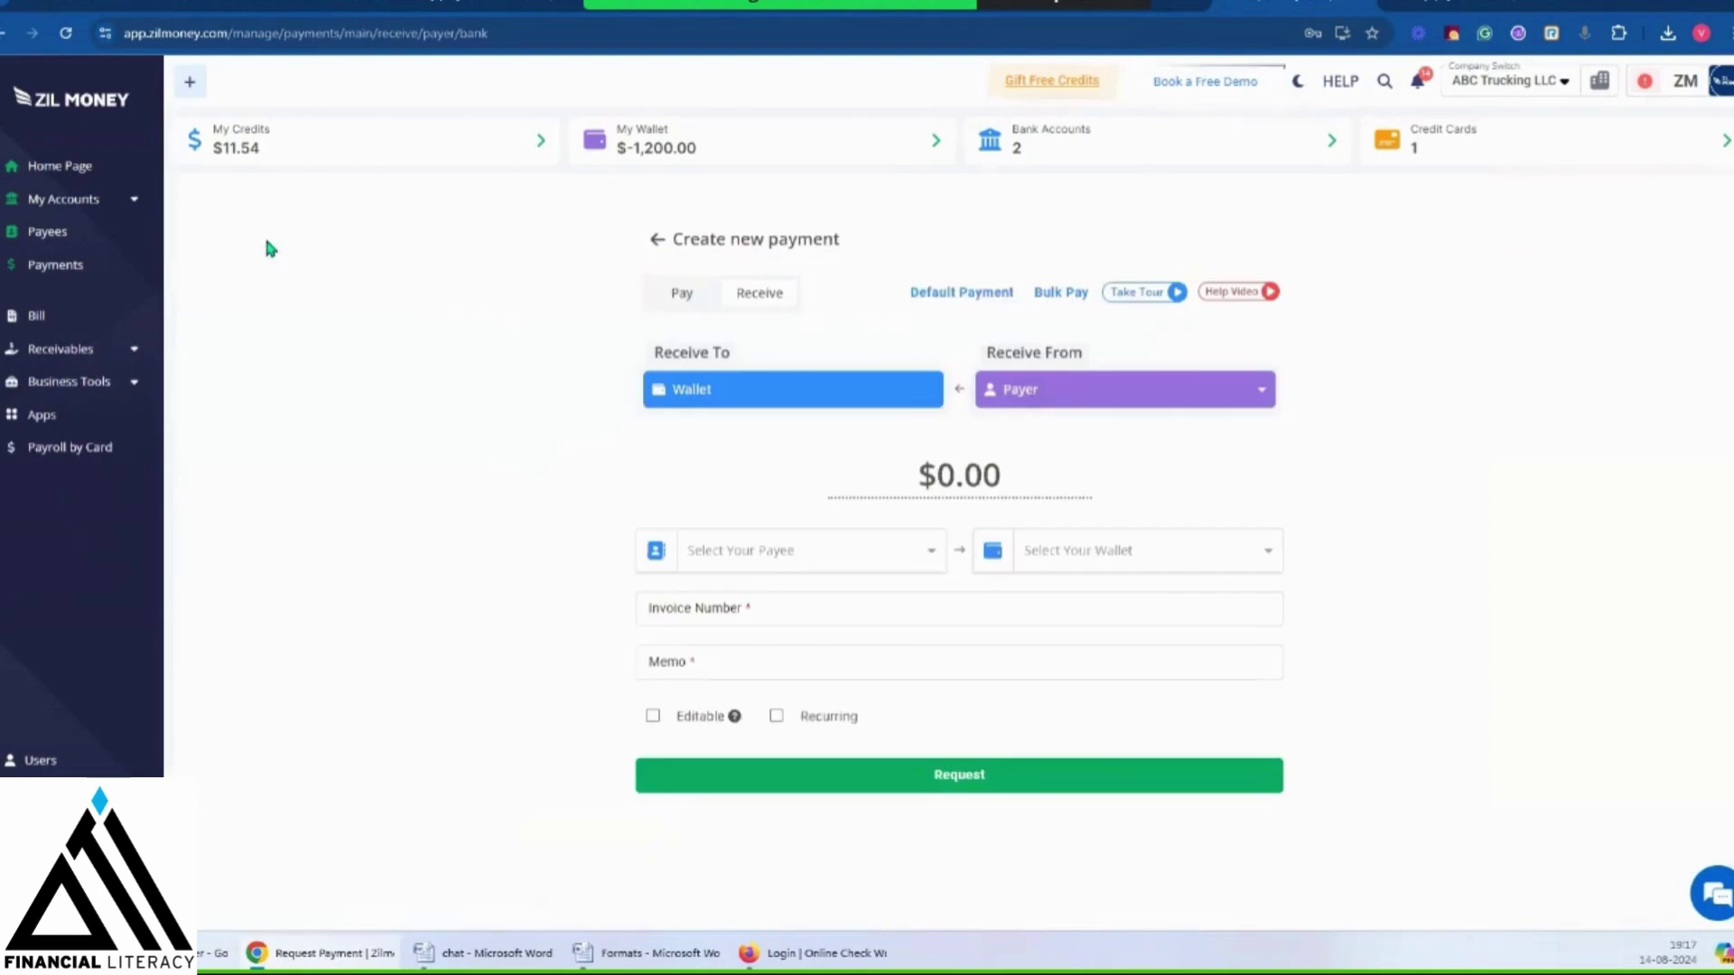
Set the payment request's Receive From to Email, and review the bank accounts available to receive the payment
{"action": "left_click", "coordinate": [1265, 403]}
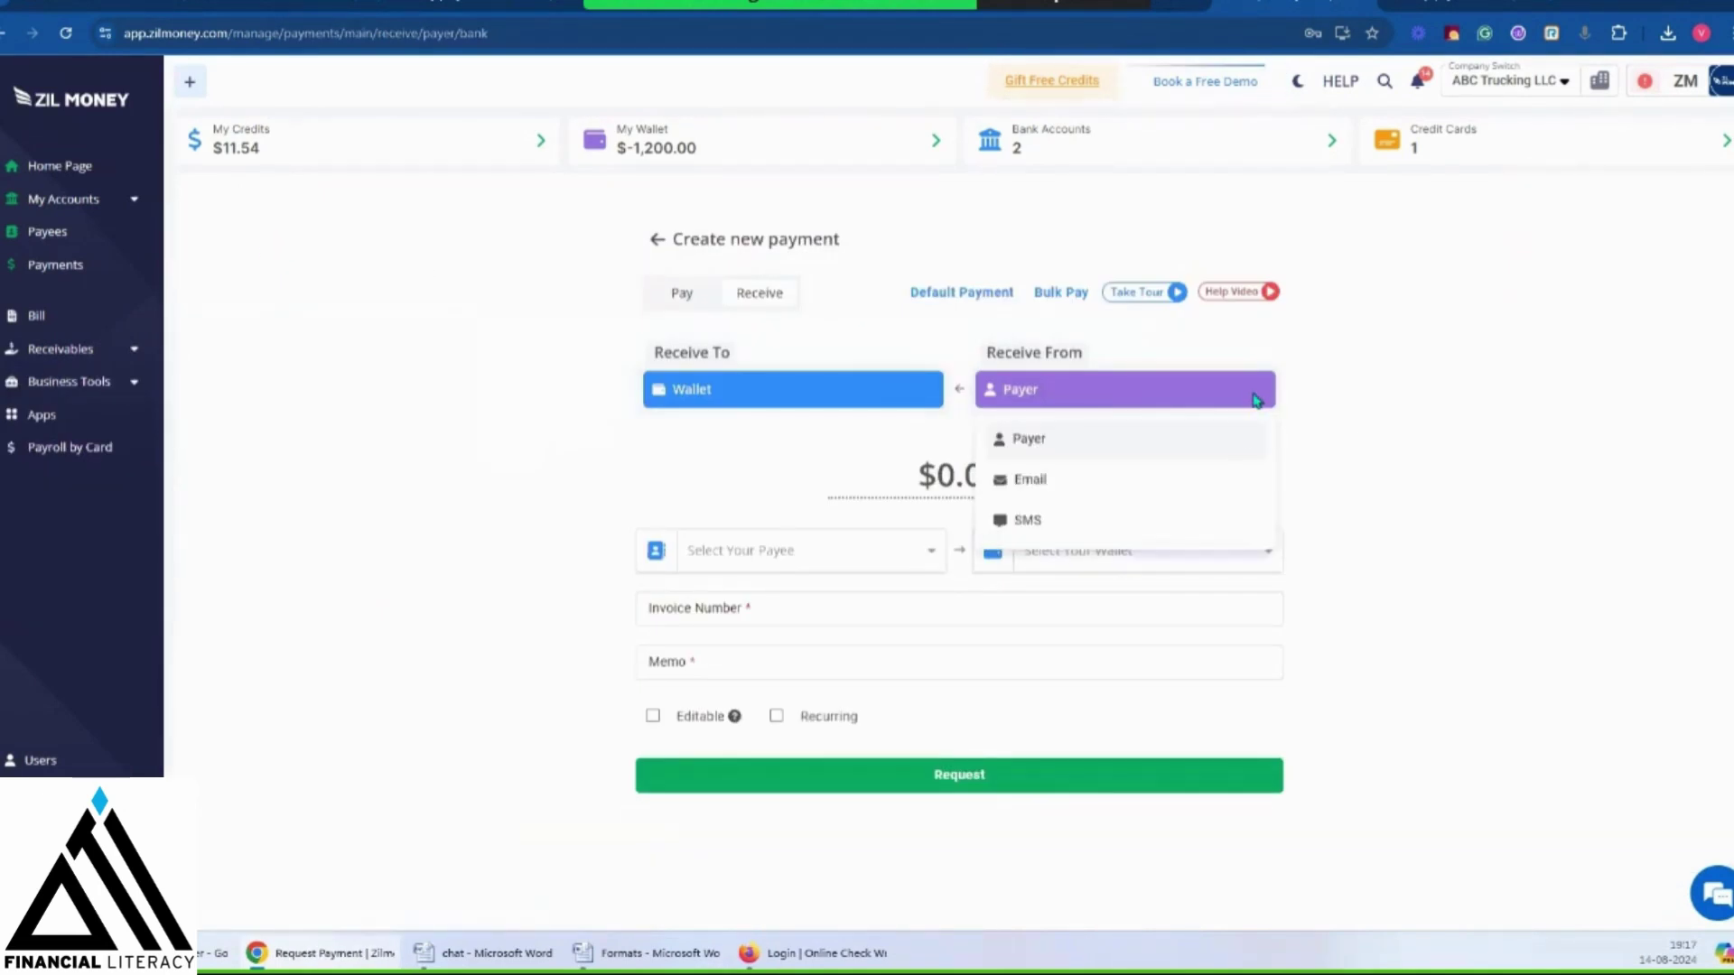
{"action": "left_click", "coordinate": [1053, 481]}
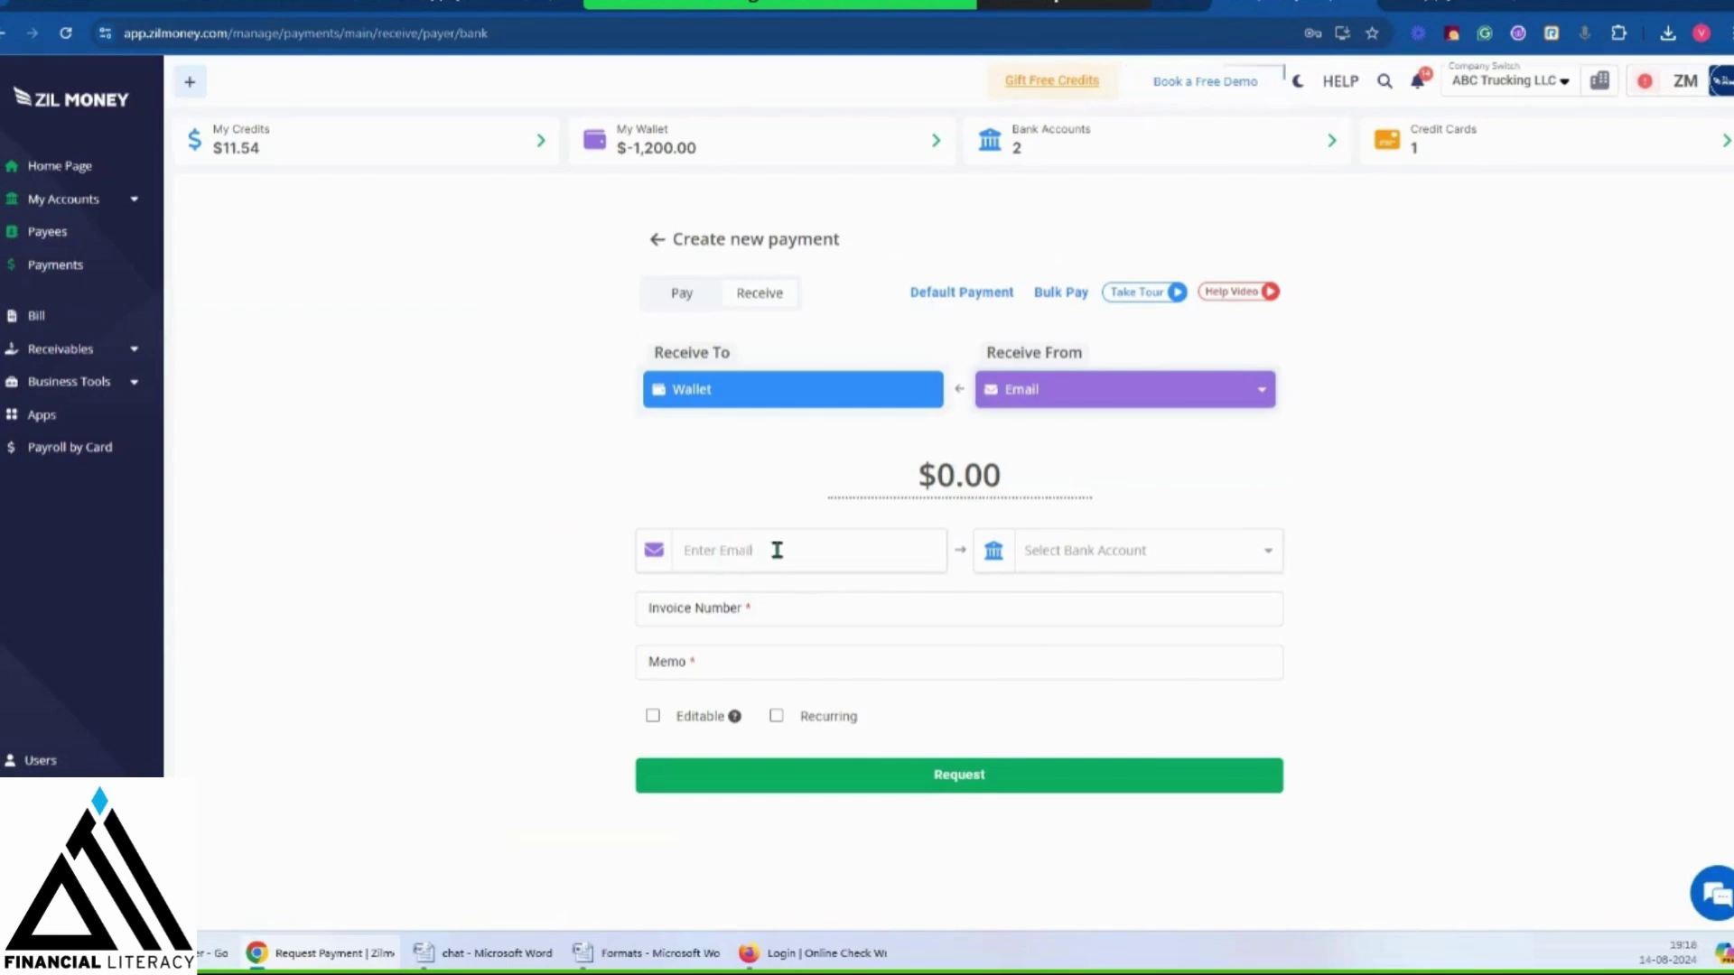
{"action": "left_click", "coordinate": [1265, 560]}
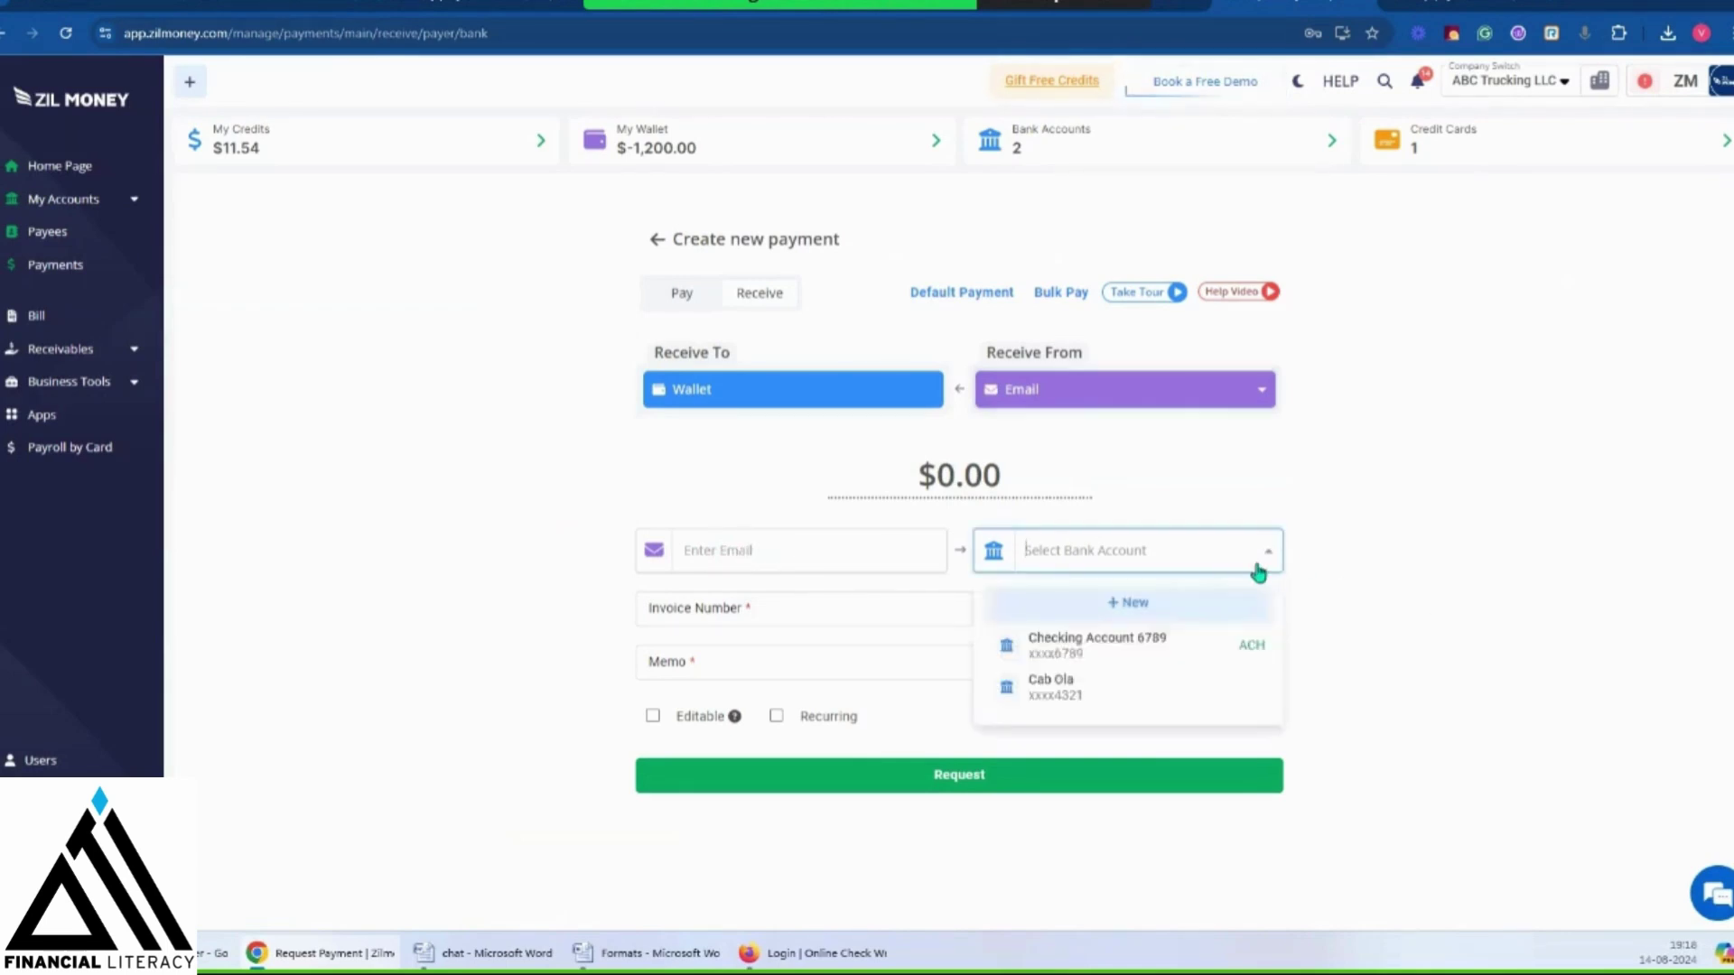
{"action": "left_click", "coordinate": [1286, 649]}
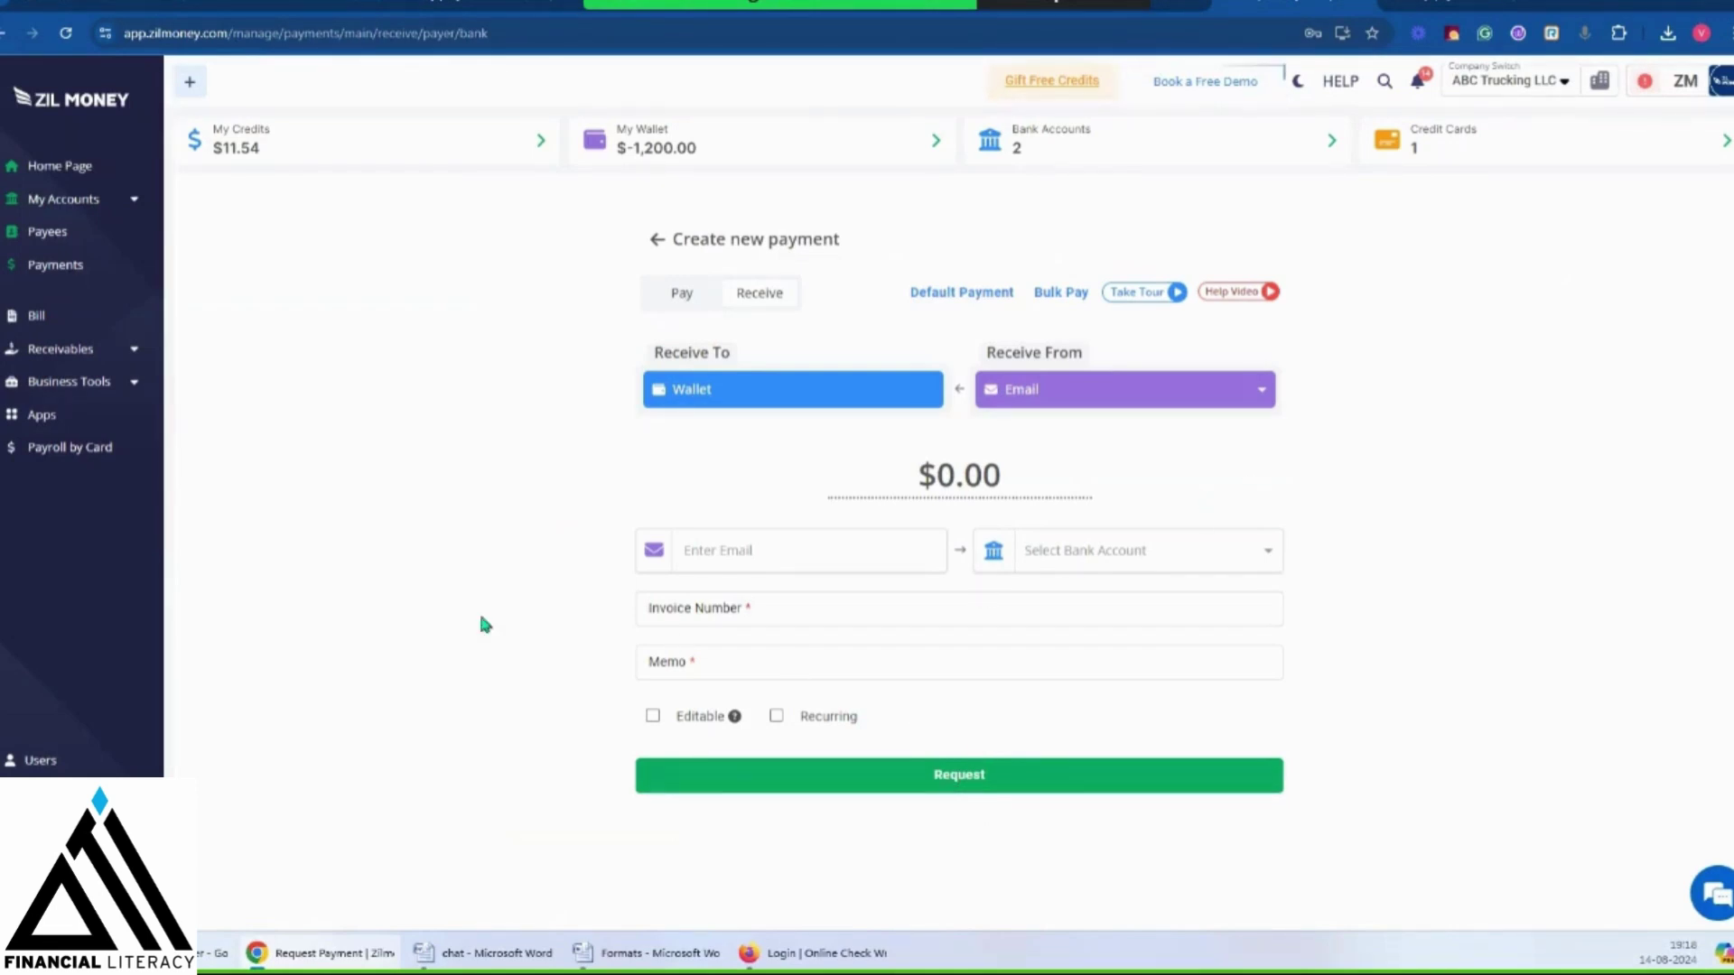
Go to Payment Links under Receivables and open the cab-ola payment page
{"action": "left_click", "coordinate": [117, 380]}
{"action": "left_click", "coordinate": [120, 350]}
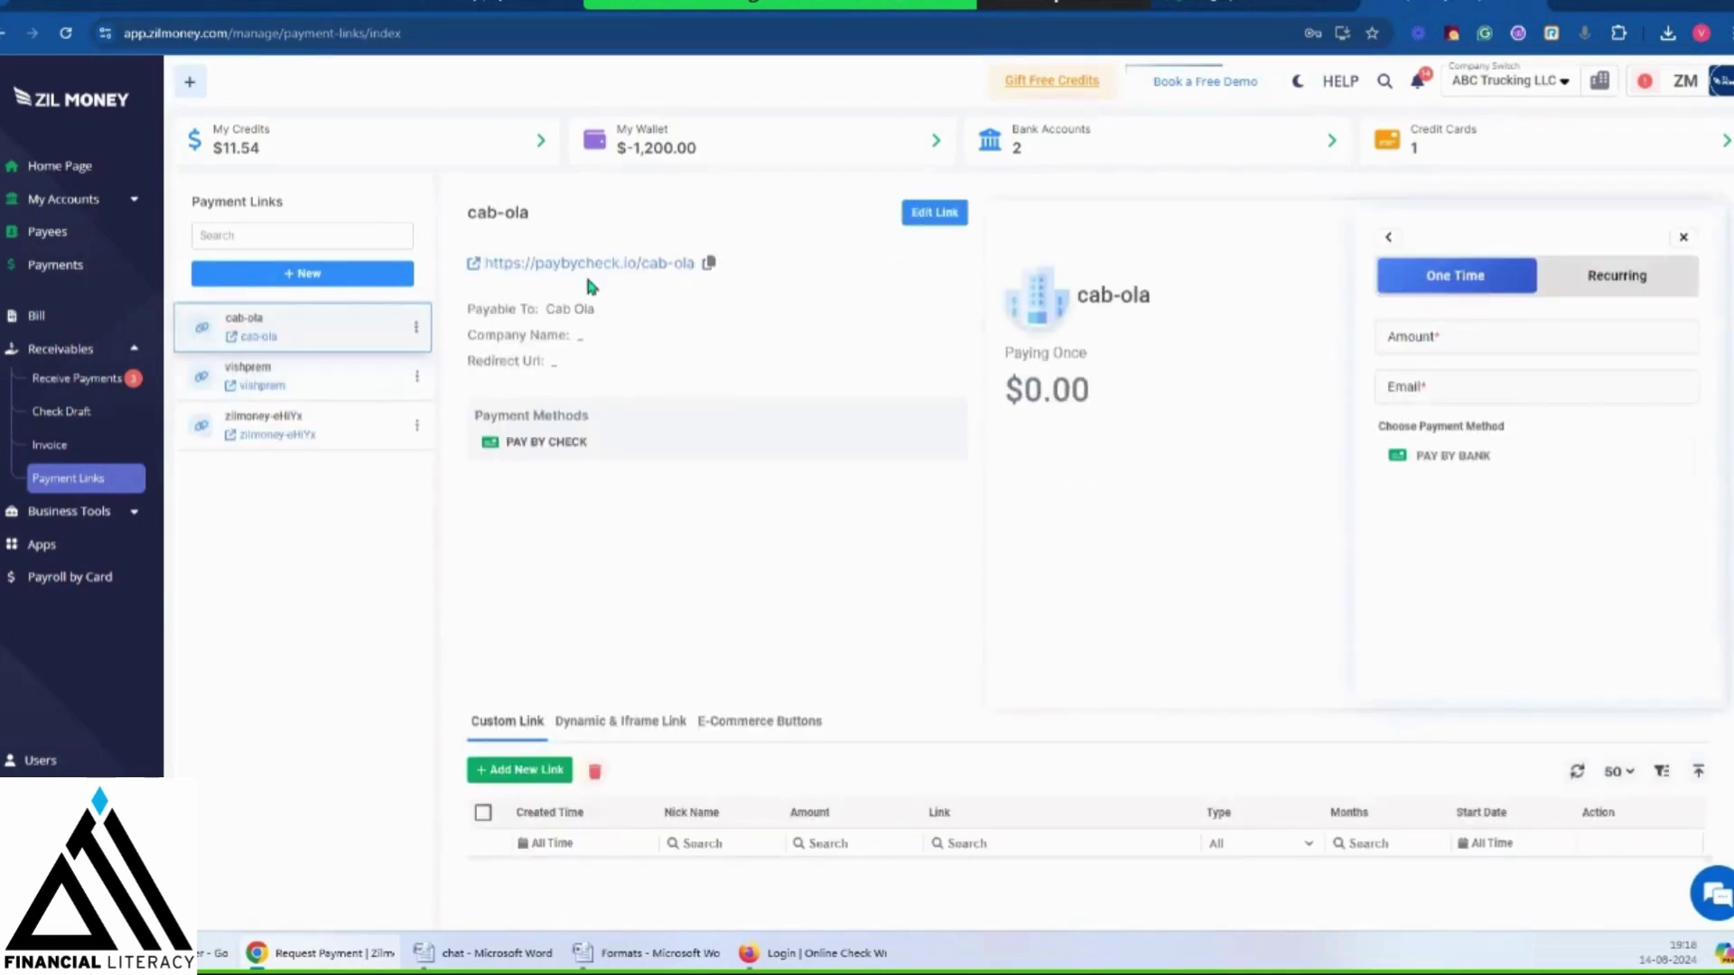
{"action": "left_click", "coordinate": [593, 266]}
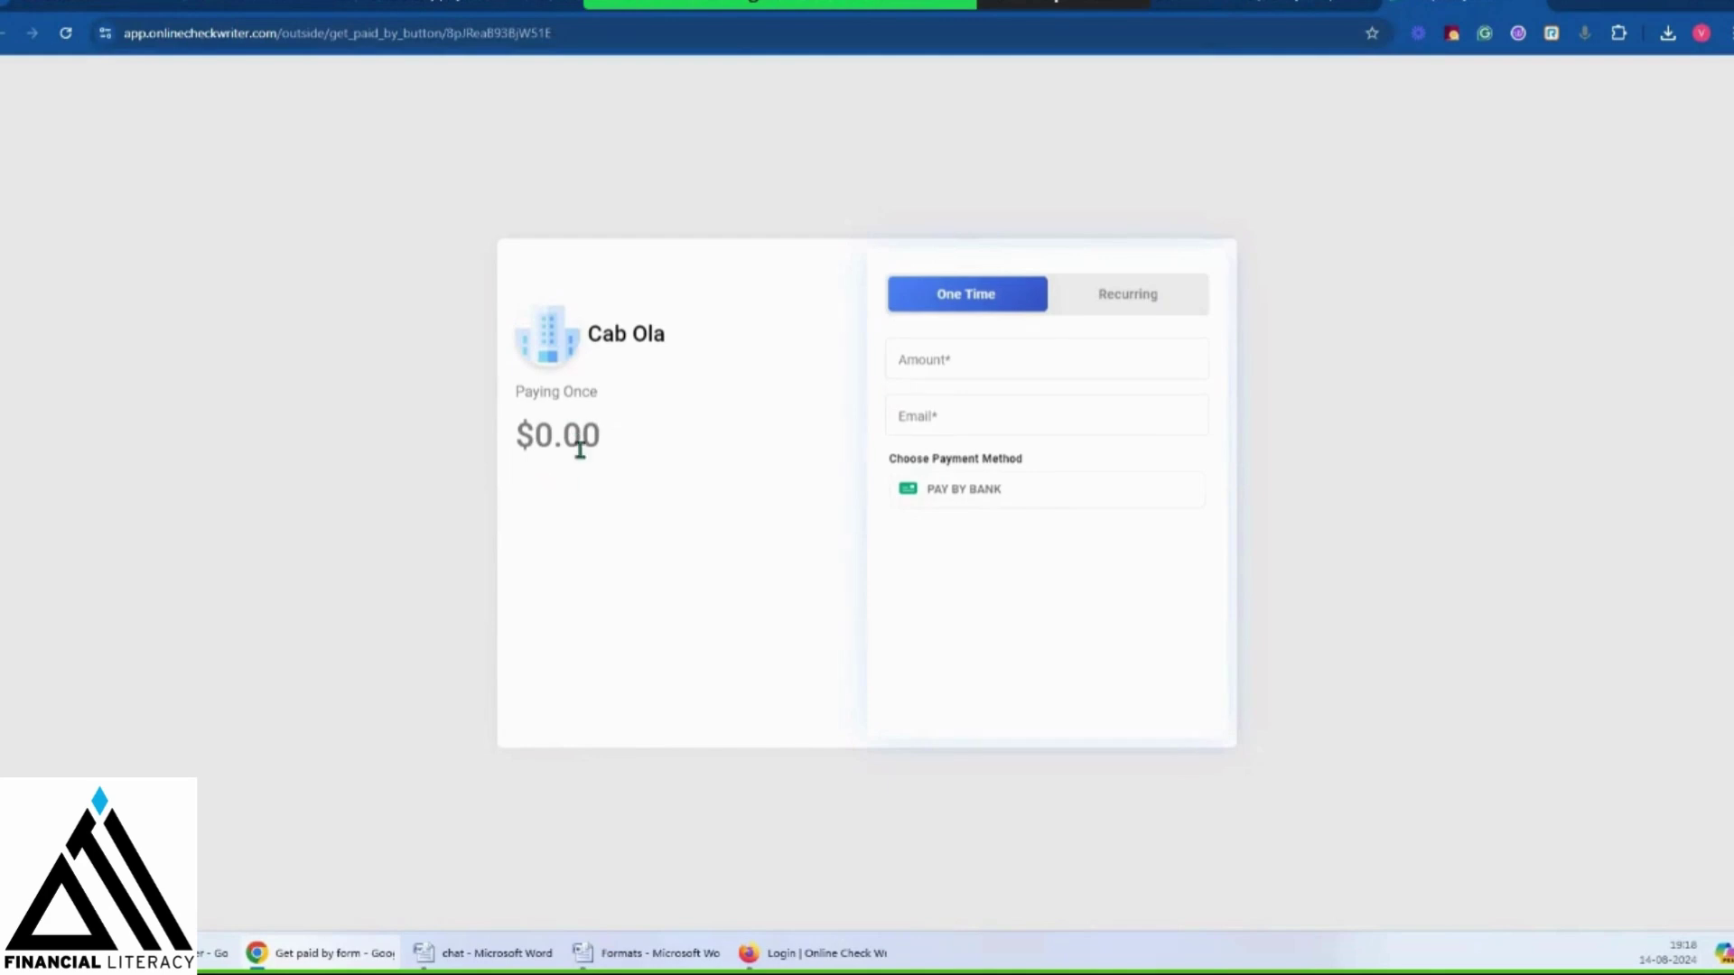
On the one-time payment page, enter an amount of 1500 and choose Pay by Bank as the payment method
{"action": "left_click", "coordinate": [1023, 374]}
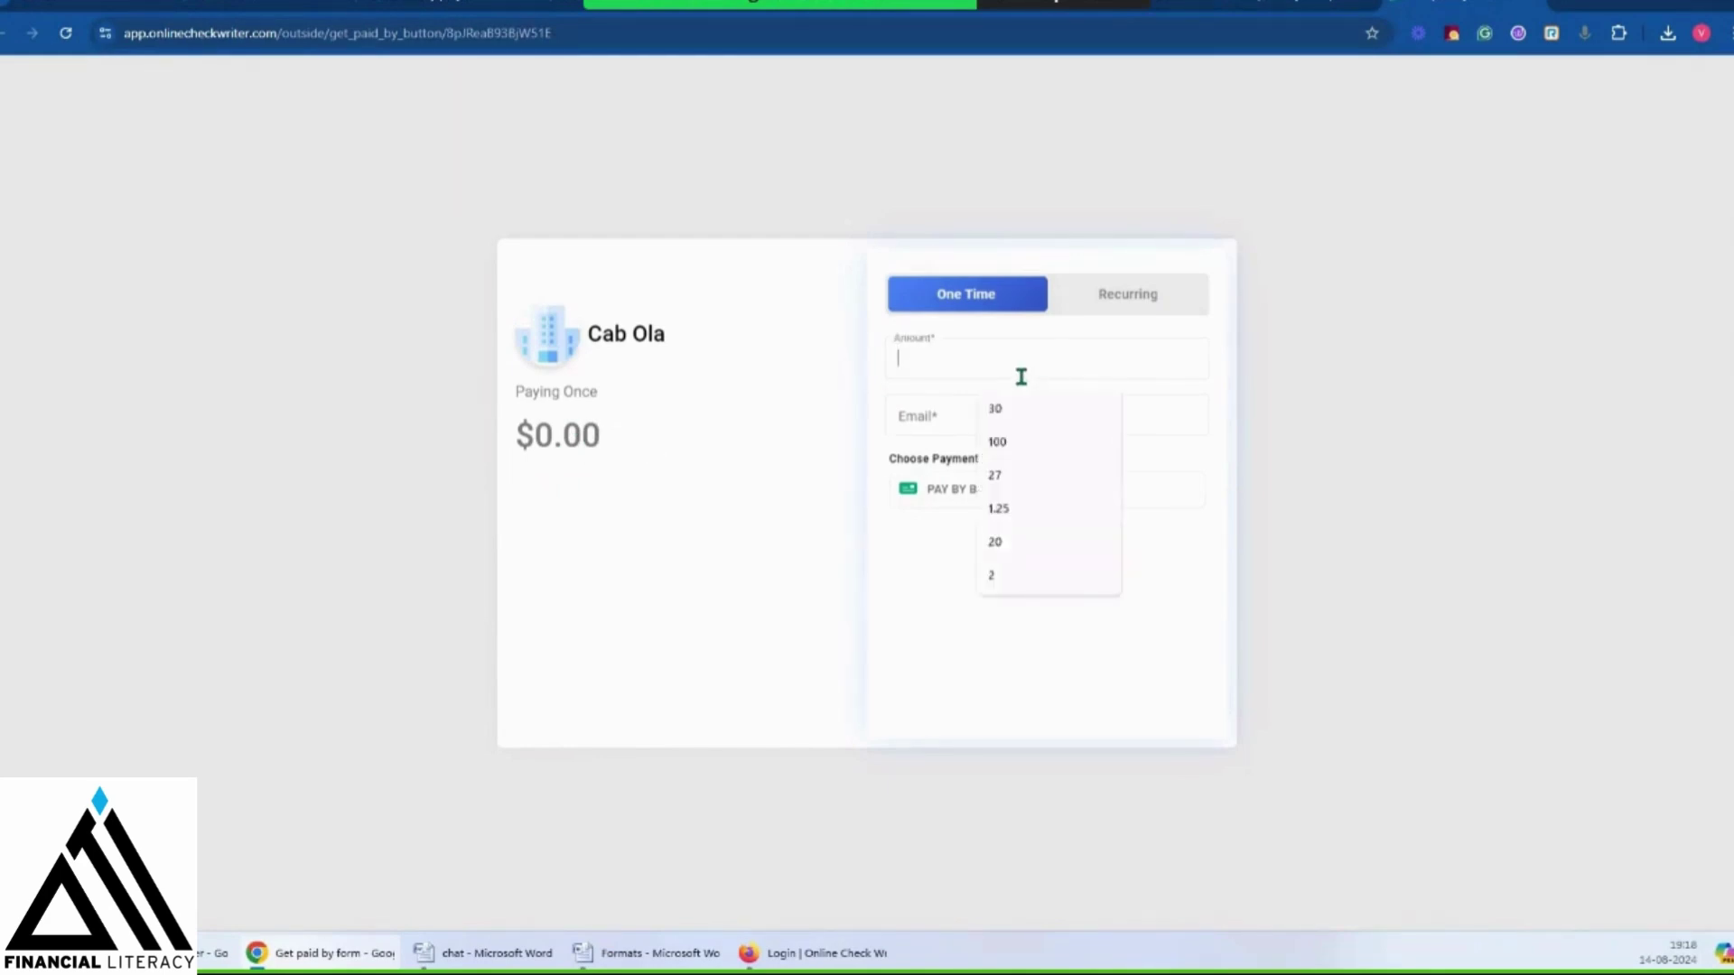
{"action": "type", "text": "1500"}
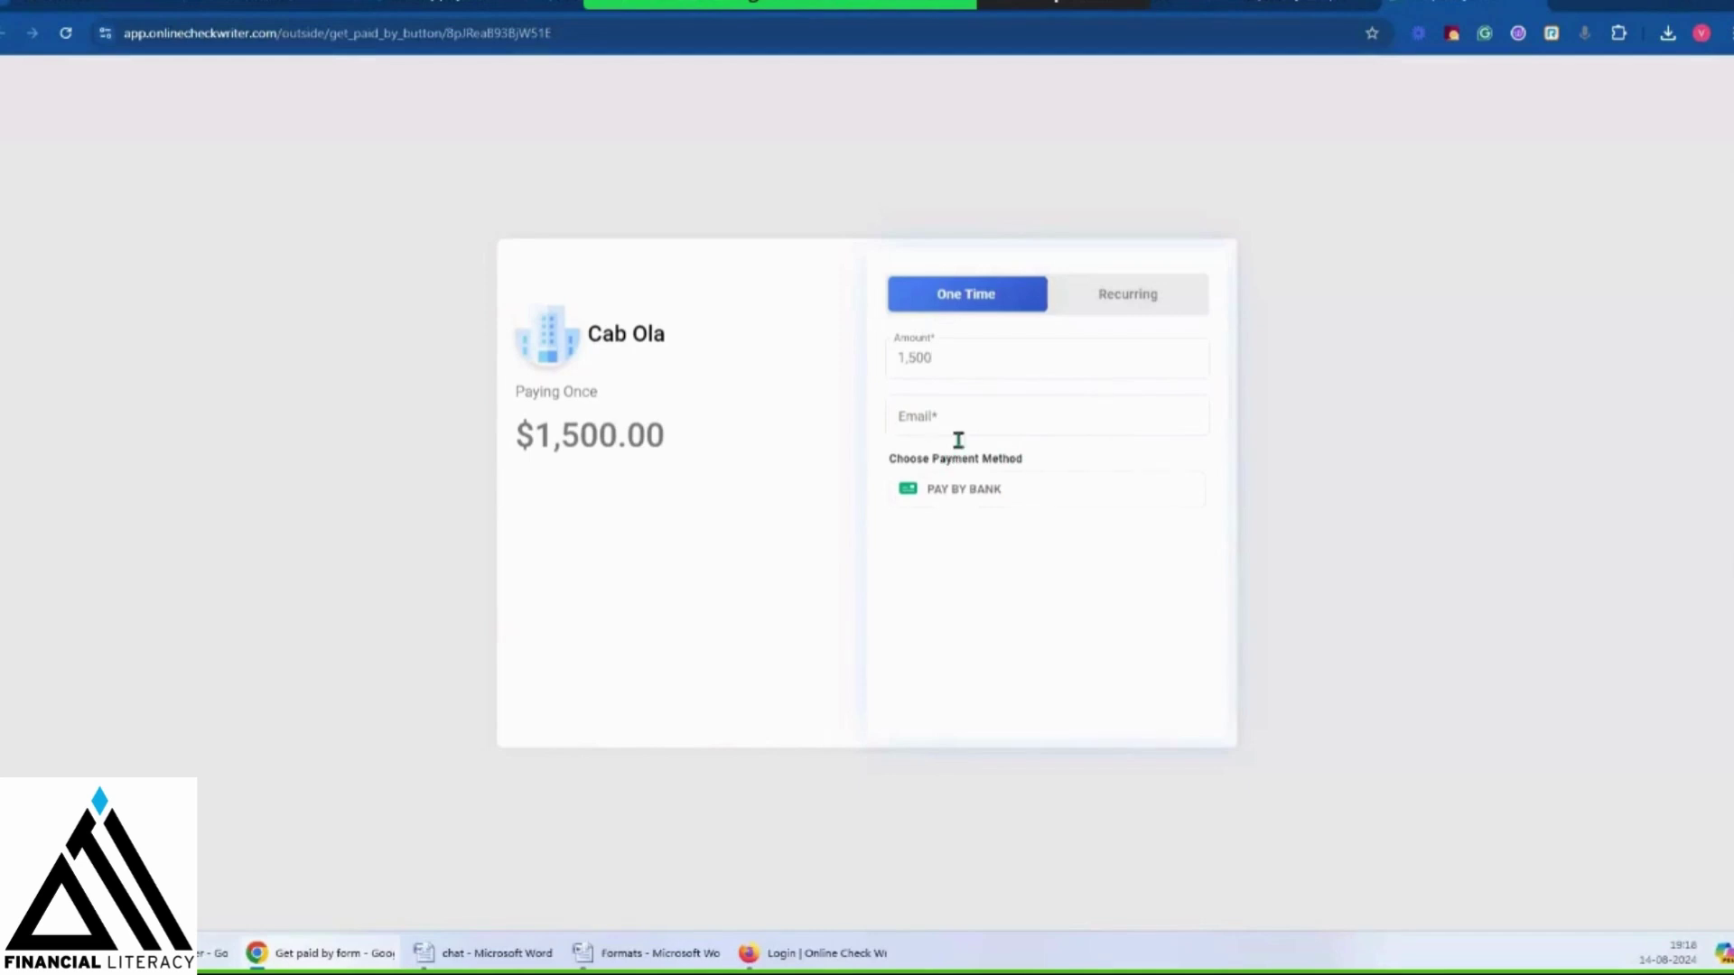
{"action": "left_click", "coordinate": [1010, 501]}
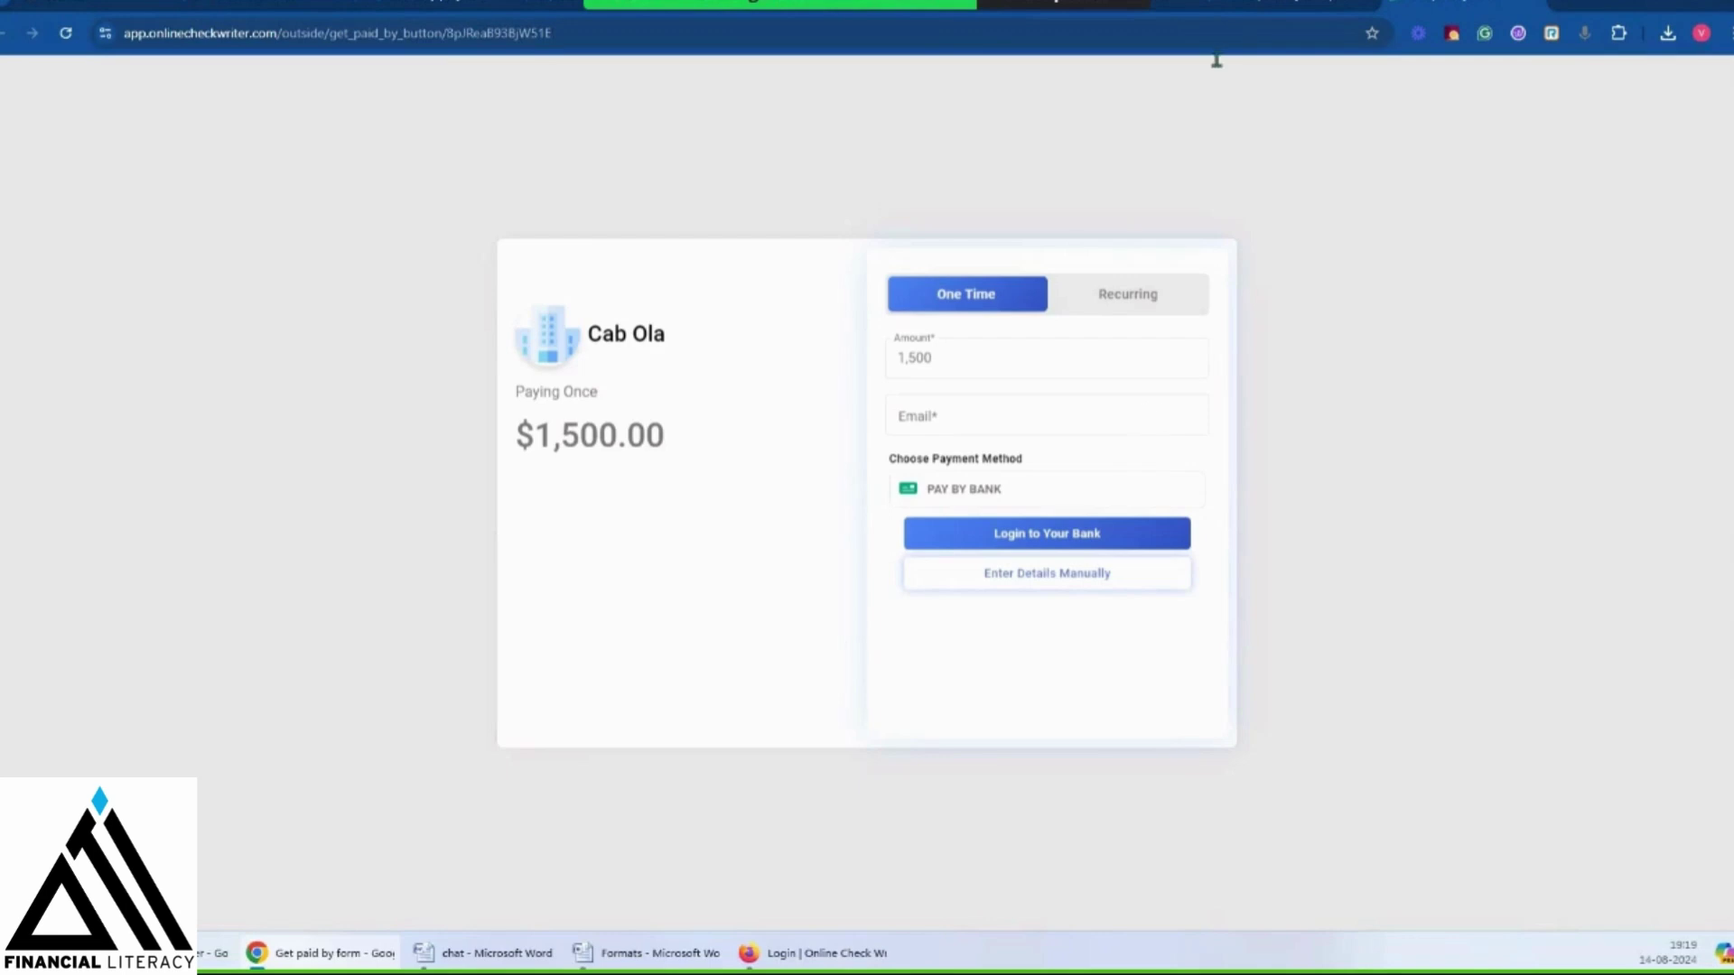
Return to the Zil Money browser tab and reopen Receive Payments to view the Run ACH Debit option
{"action": "left_click", "coordinate": [1294, 4]}
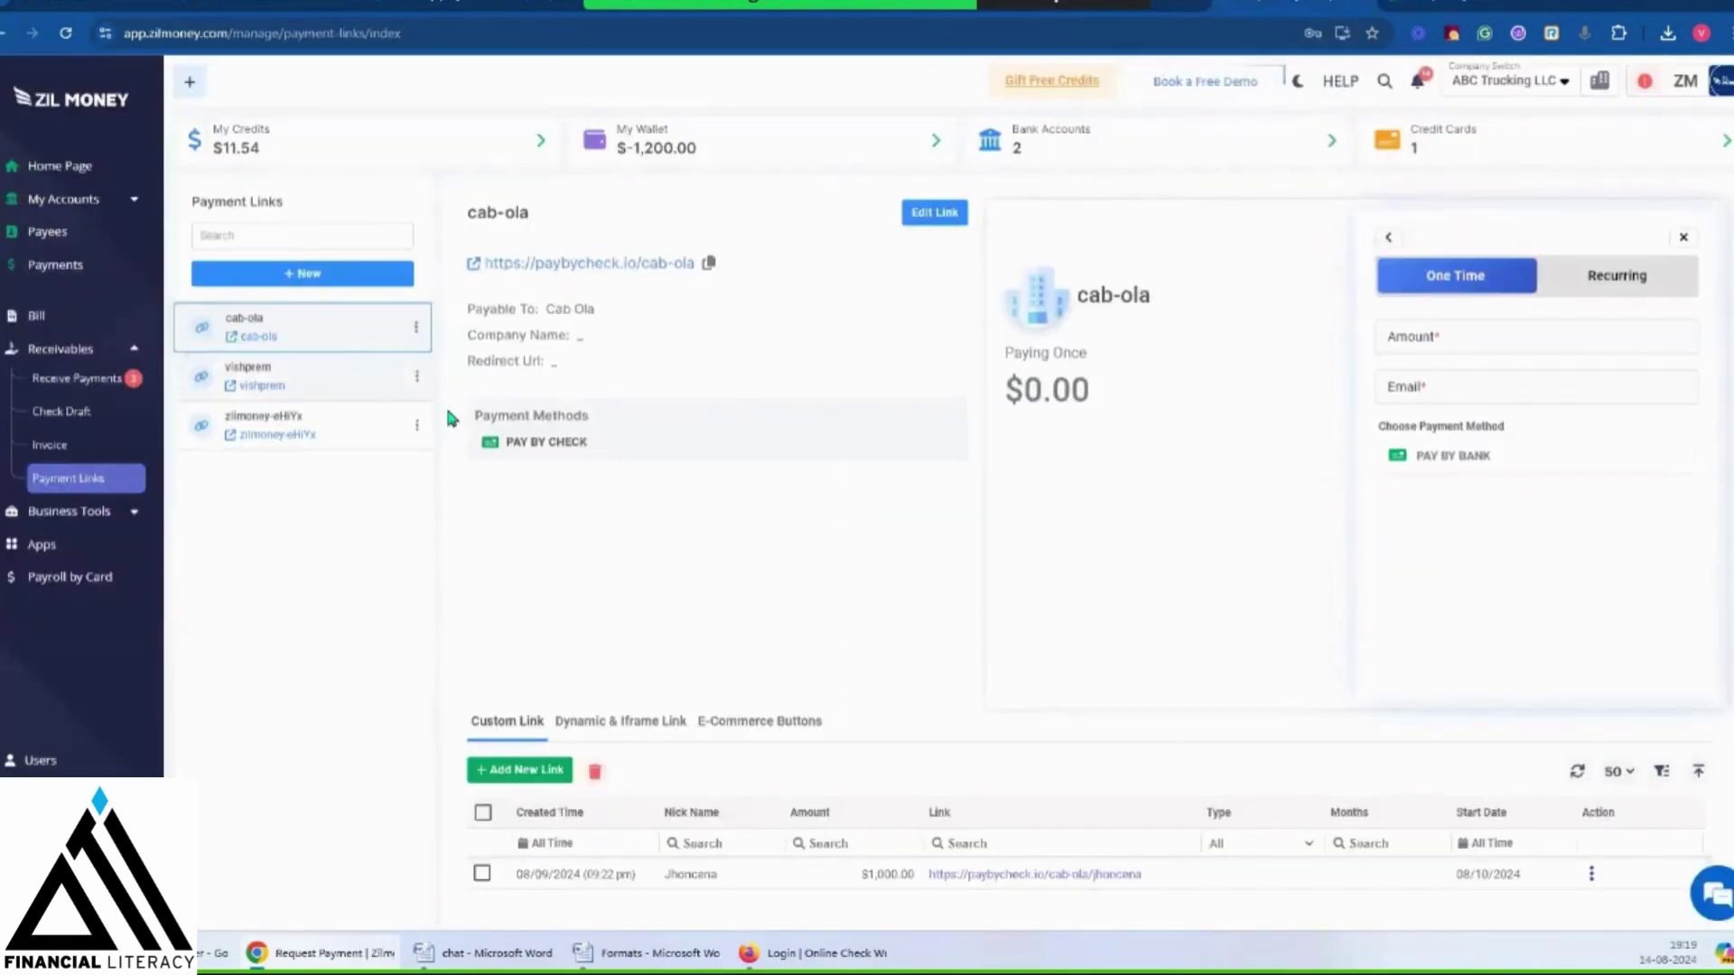
{"action": "left_click", "coordinate": [113, 381]}
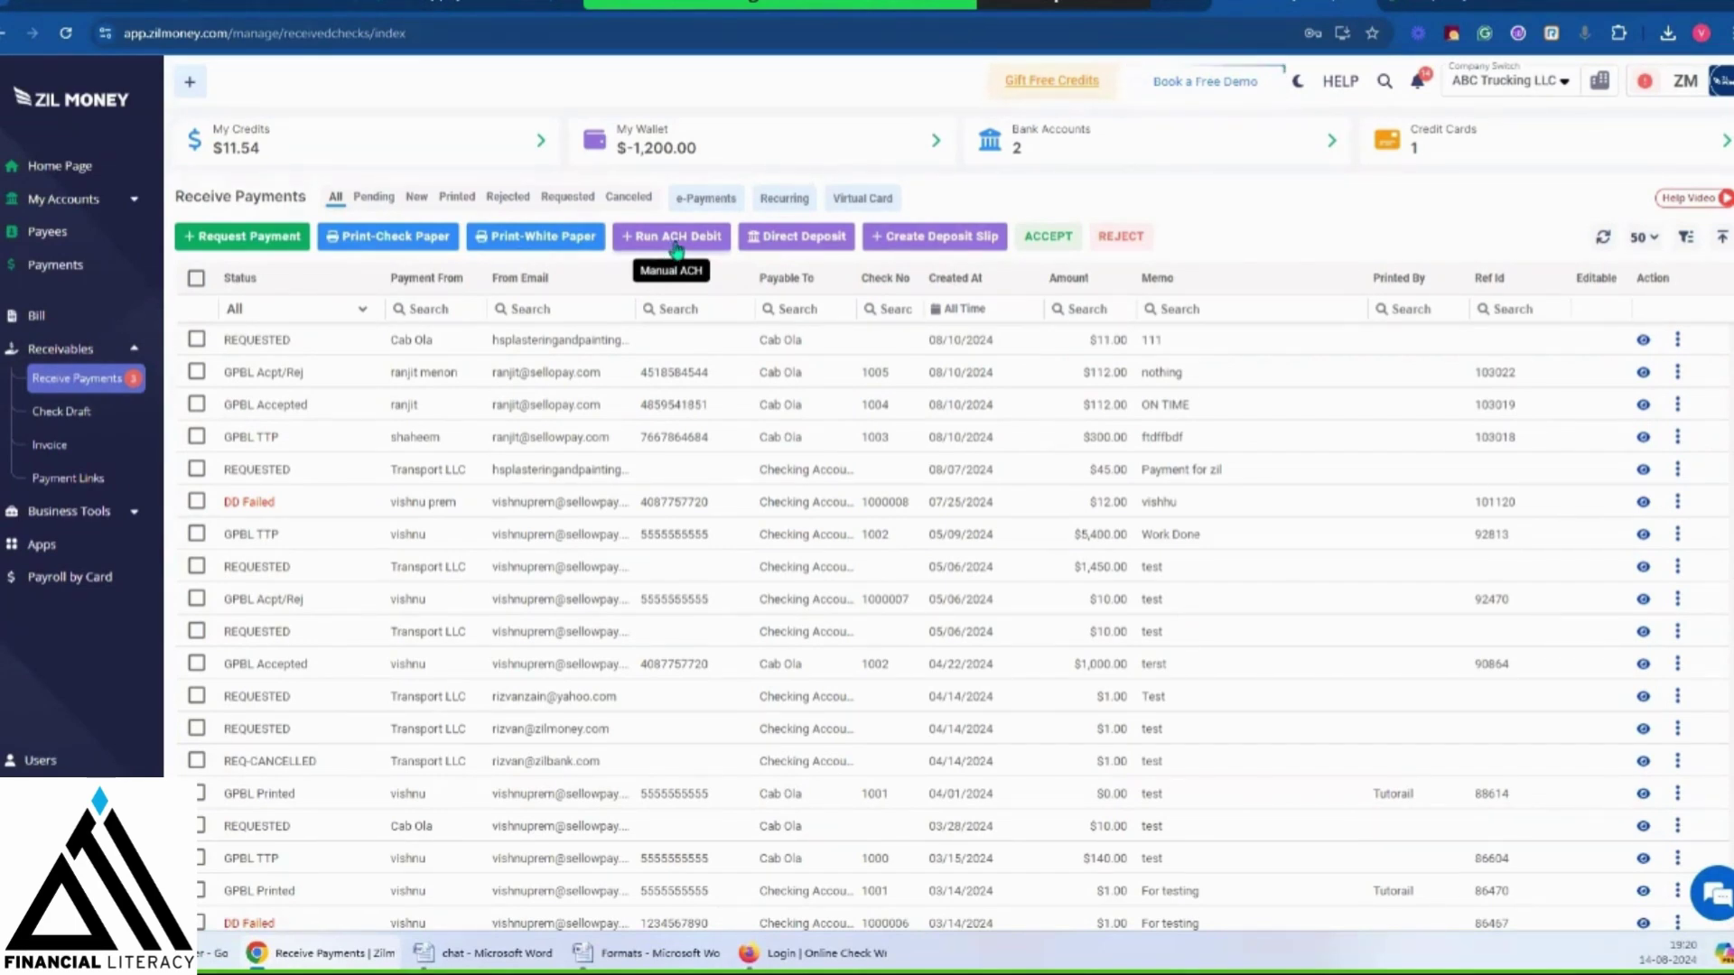
Review the Run ACH Debit form from Receive Payments and the Invoice list under Receivables
{"action": "left_click", "coordinate": [717, 243]}
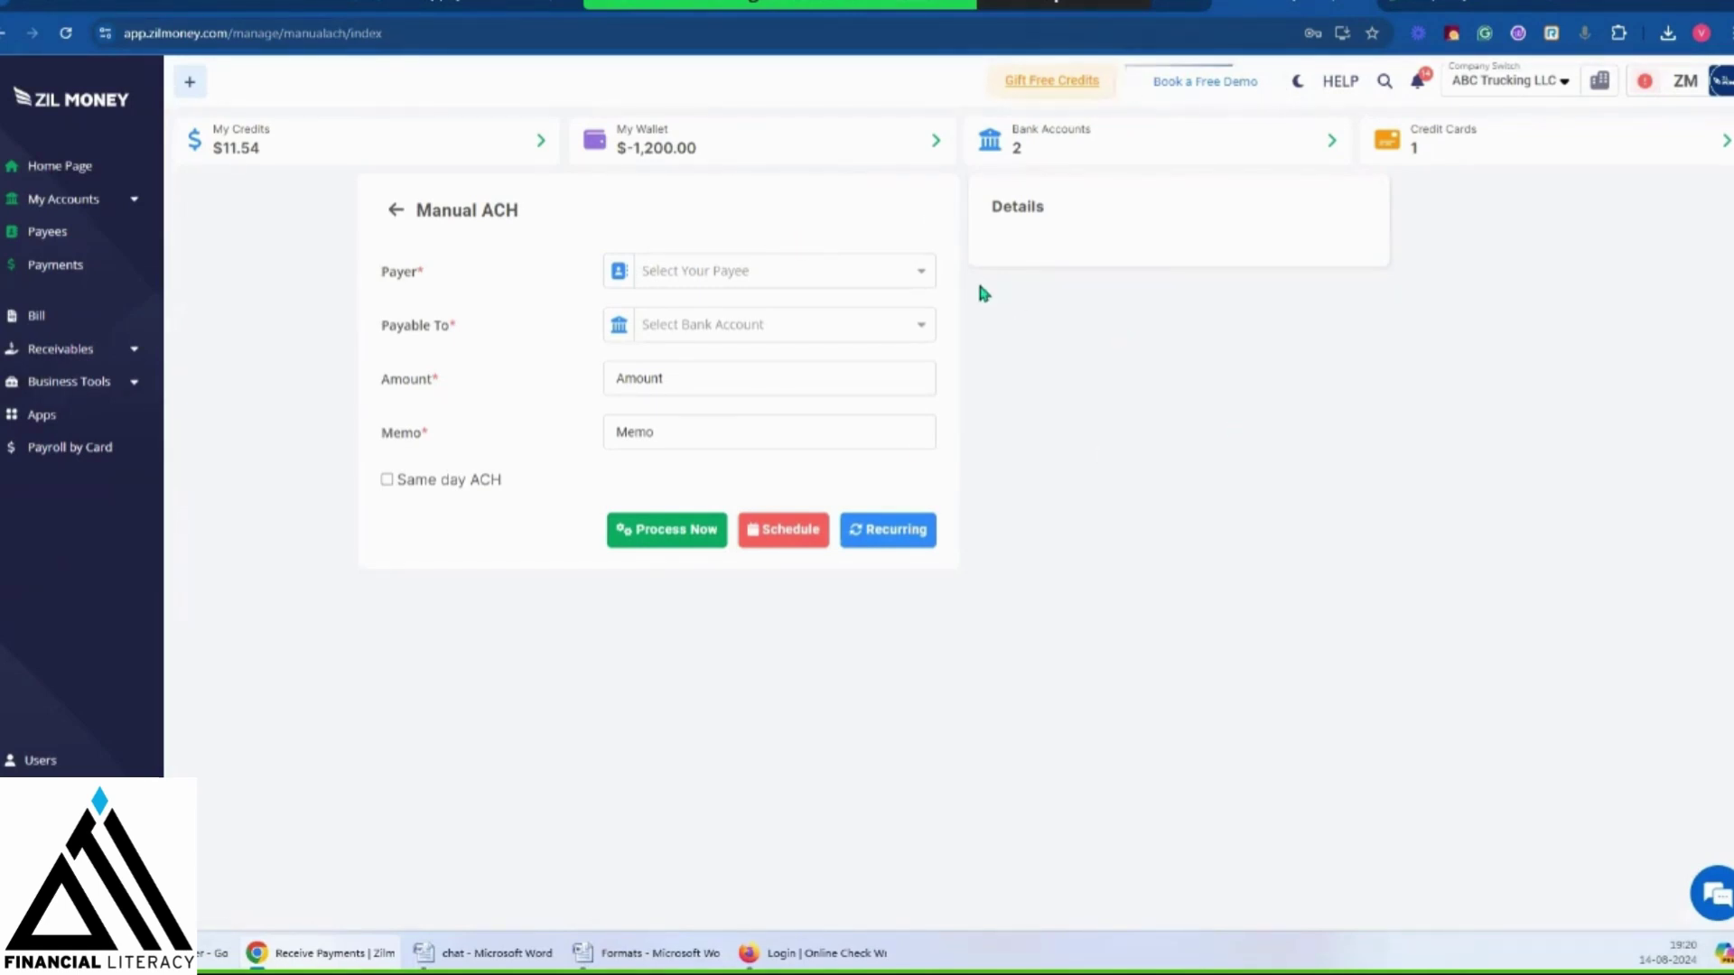
{"action": "left_click", "coordinate": [399, 215]}
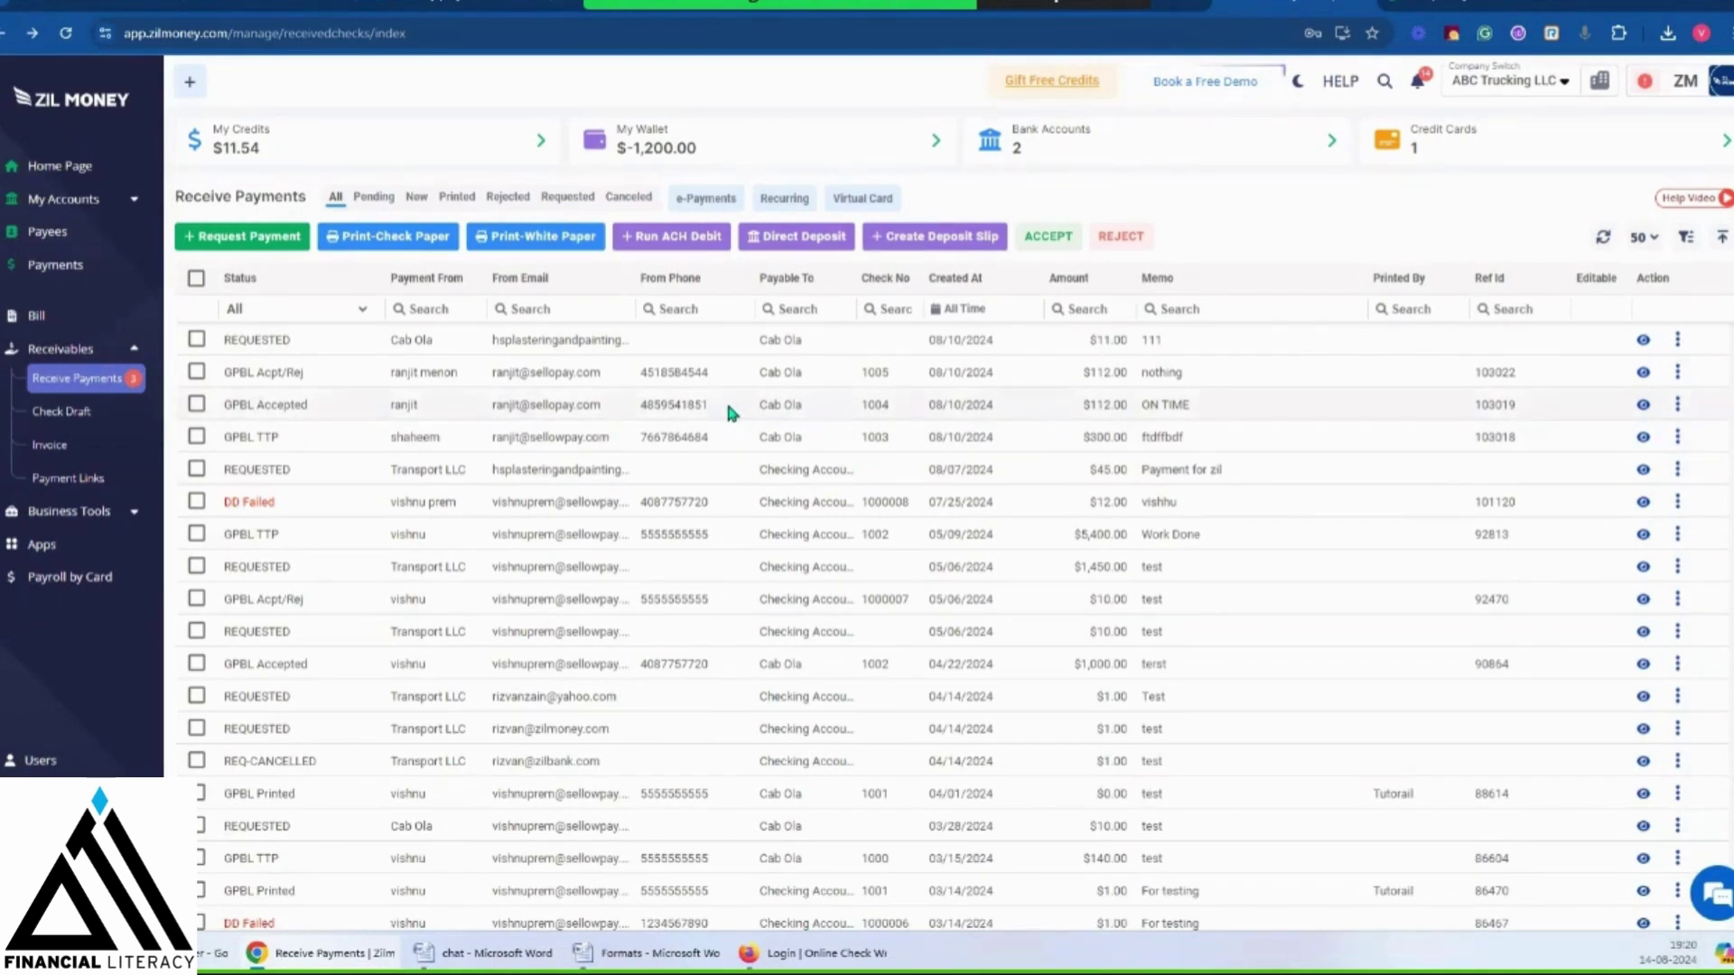
{"action": "left_click", "coordinate": [88, 465]}
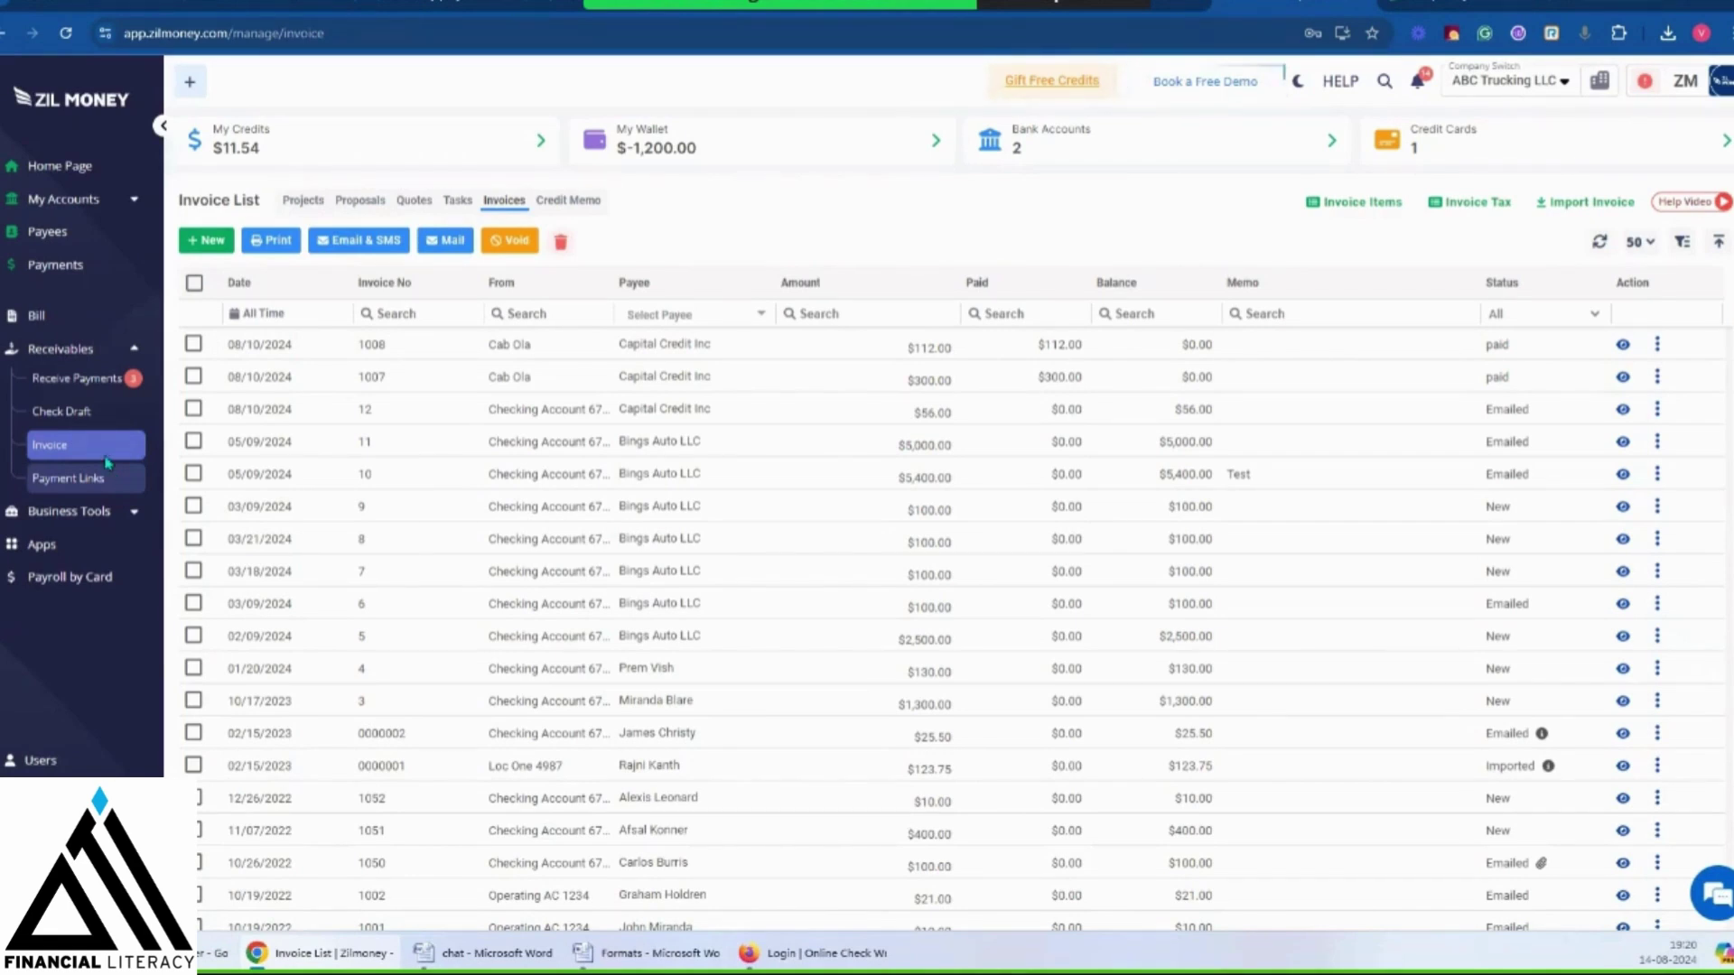
In Receive Payments, preview check 1003 for $300.00 on check paper, close the preview and answer No to the print confirmation
{"action": "left_click", "coordinate": [90, 383]}
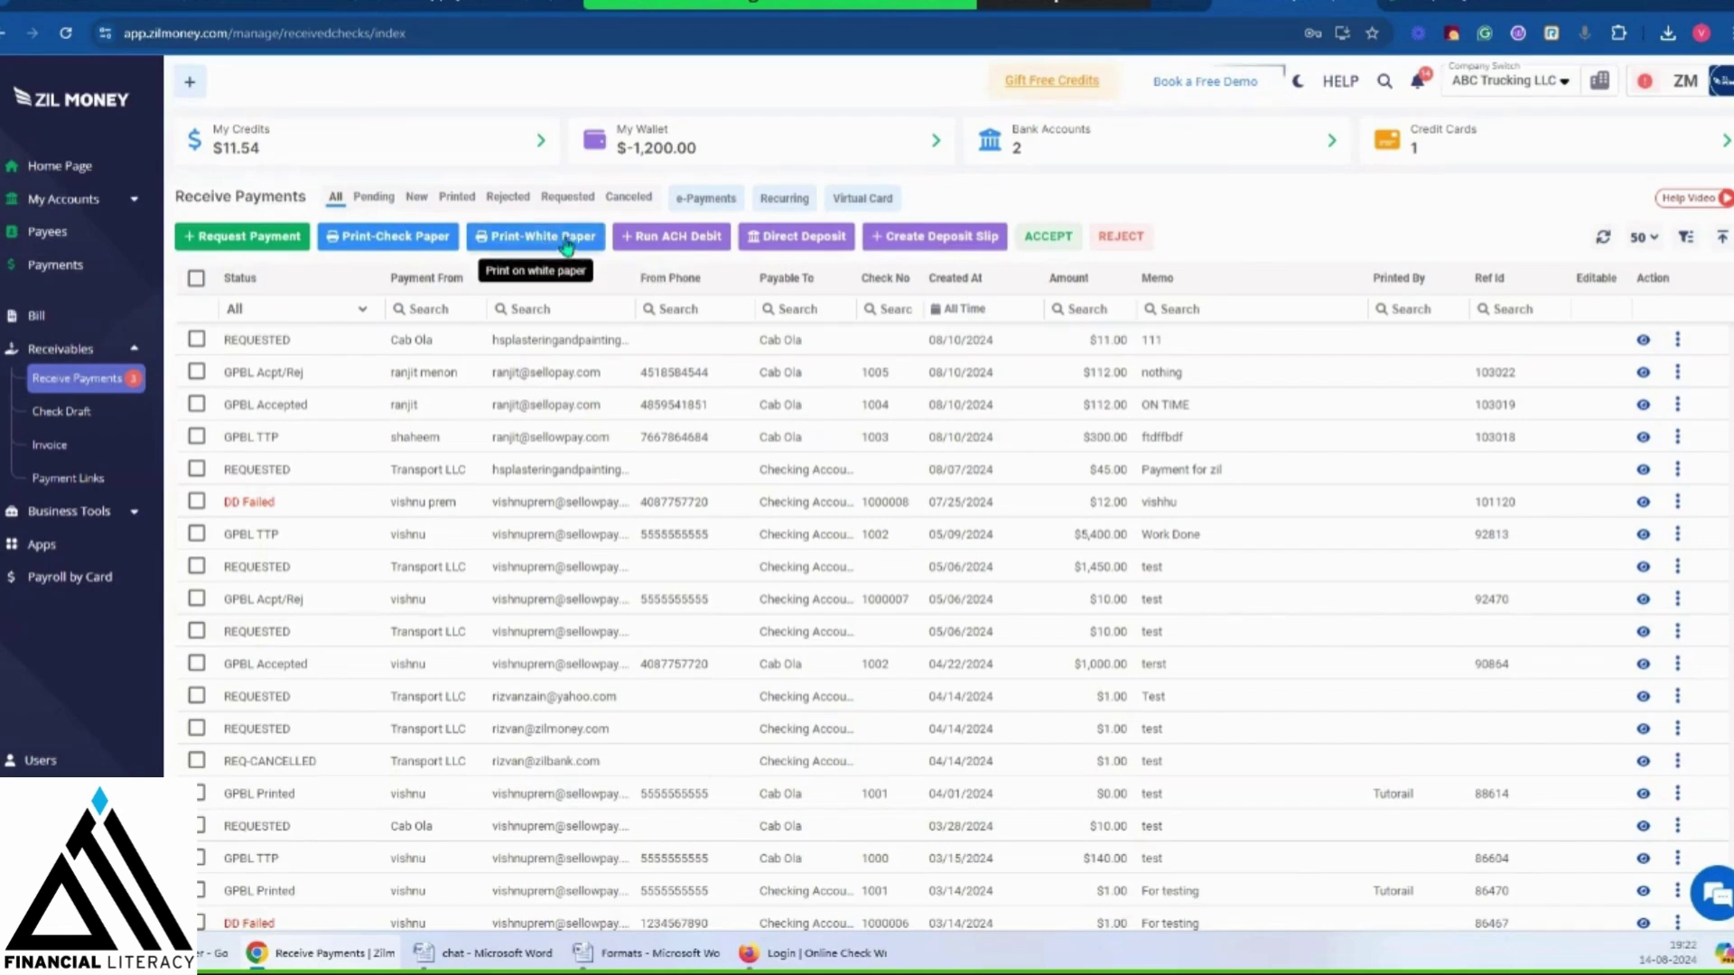
{"action": "left_click", "coordinate": [196, 436]}
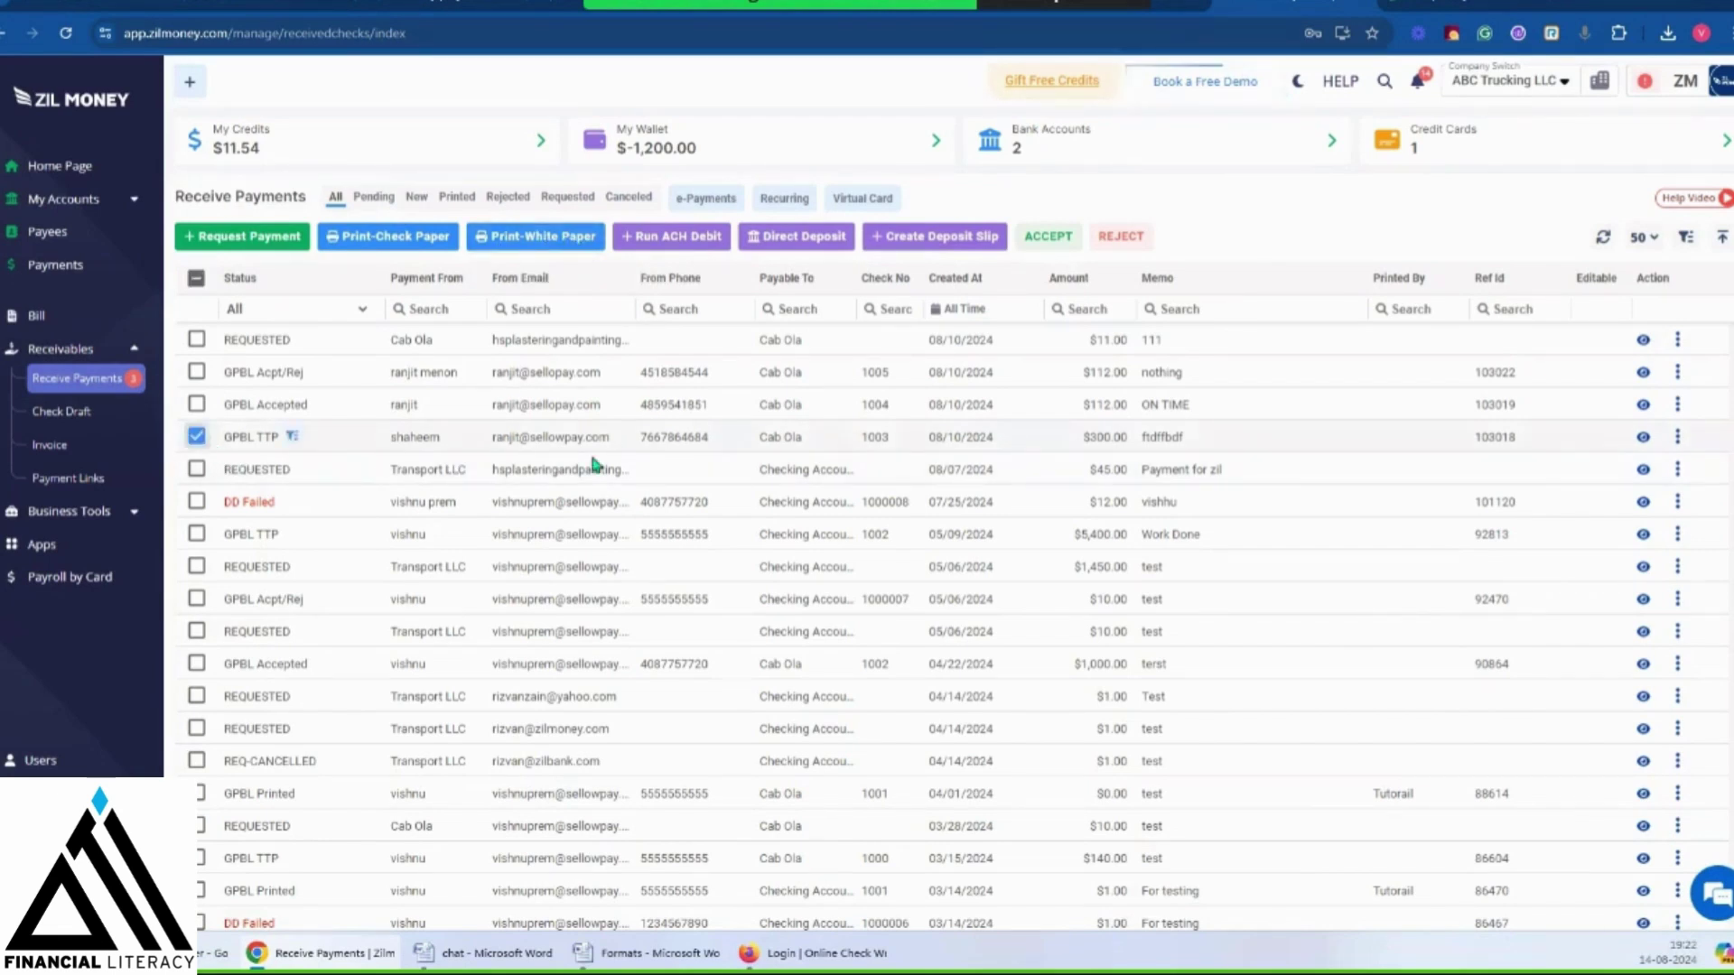
{"action": "left_click", "coordinate": [415, 244]}
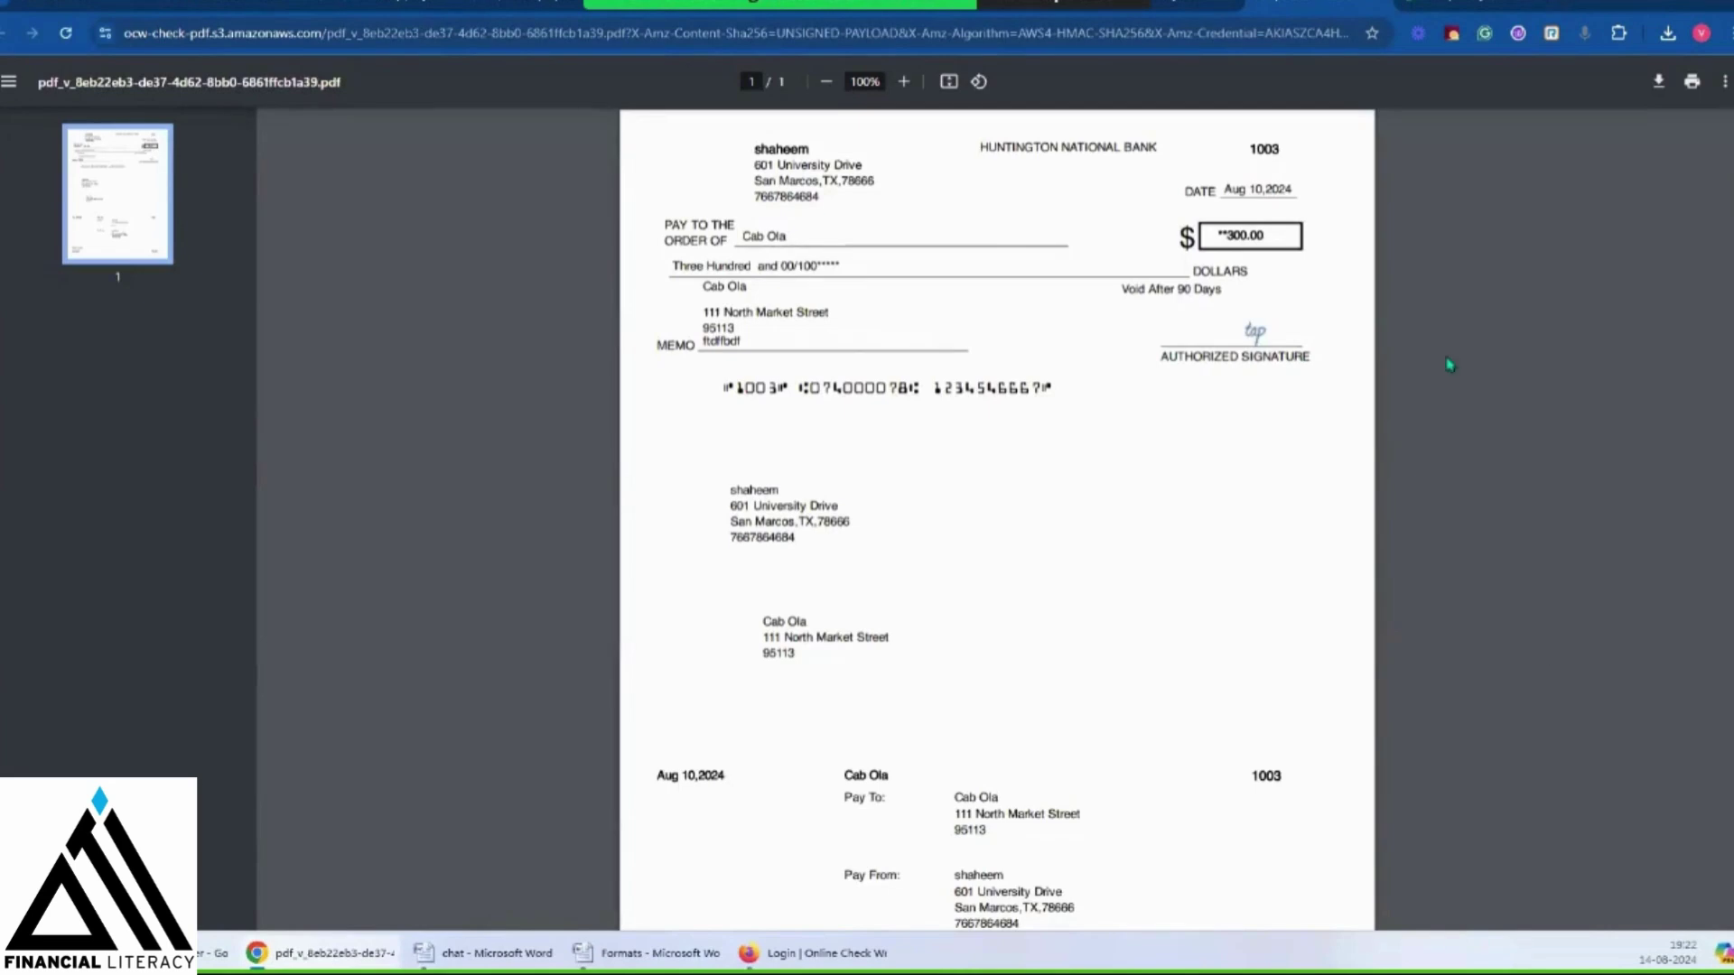
{"action": "left_click", "coordinate": [1177, 4]}
{"action": "left_click", "coordinate": [800, 564]}
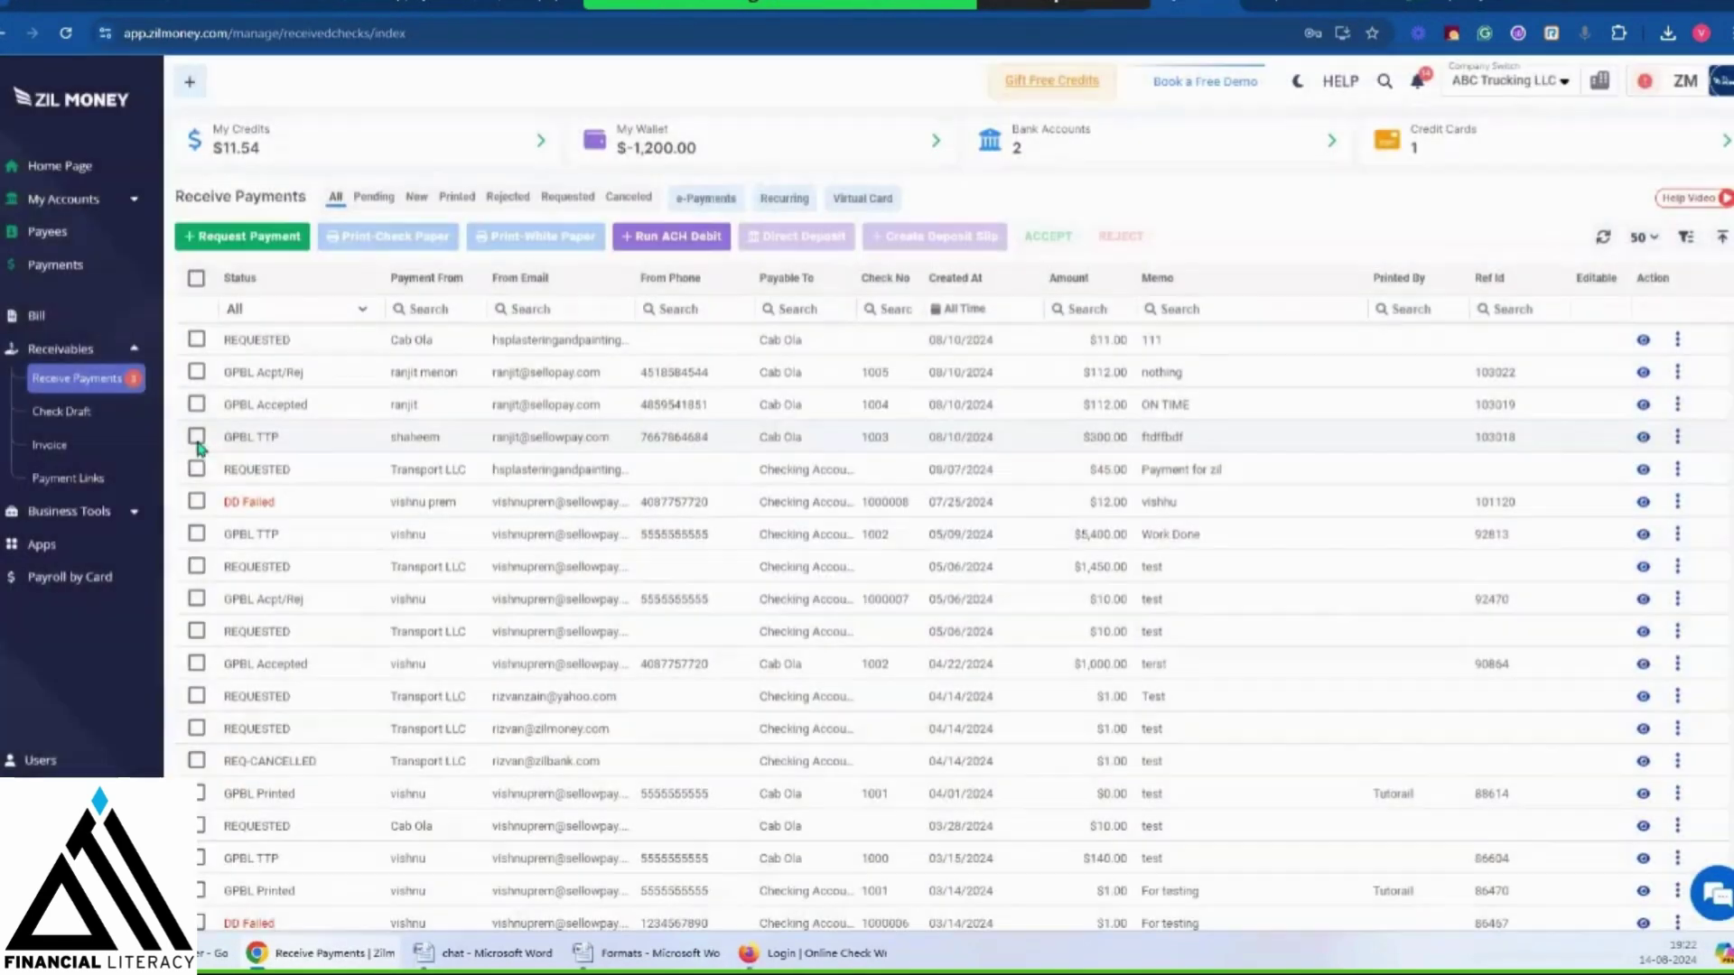
Preview check 1003 on white paper, examine its layout and deposit instructions, and return to the Receive Payments list
{"action": "left_click", "coordinate": [197, 439]}
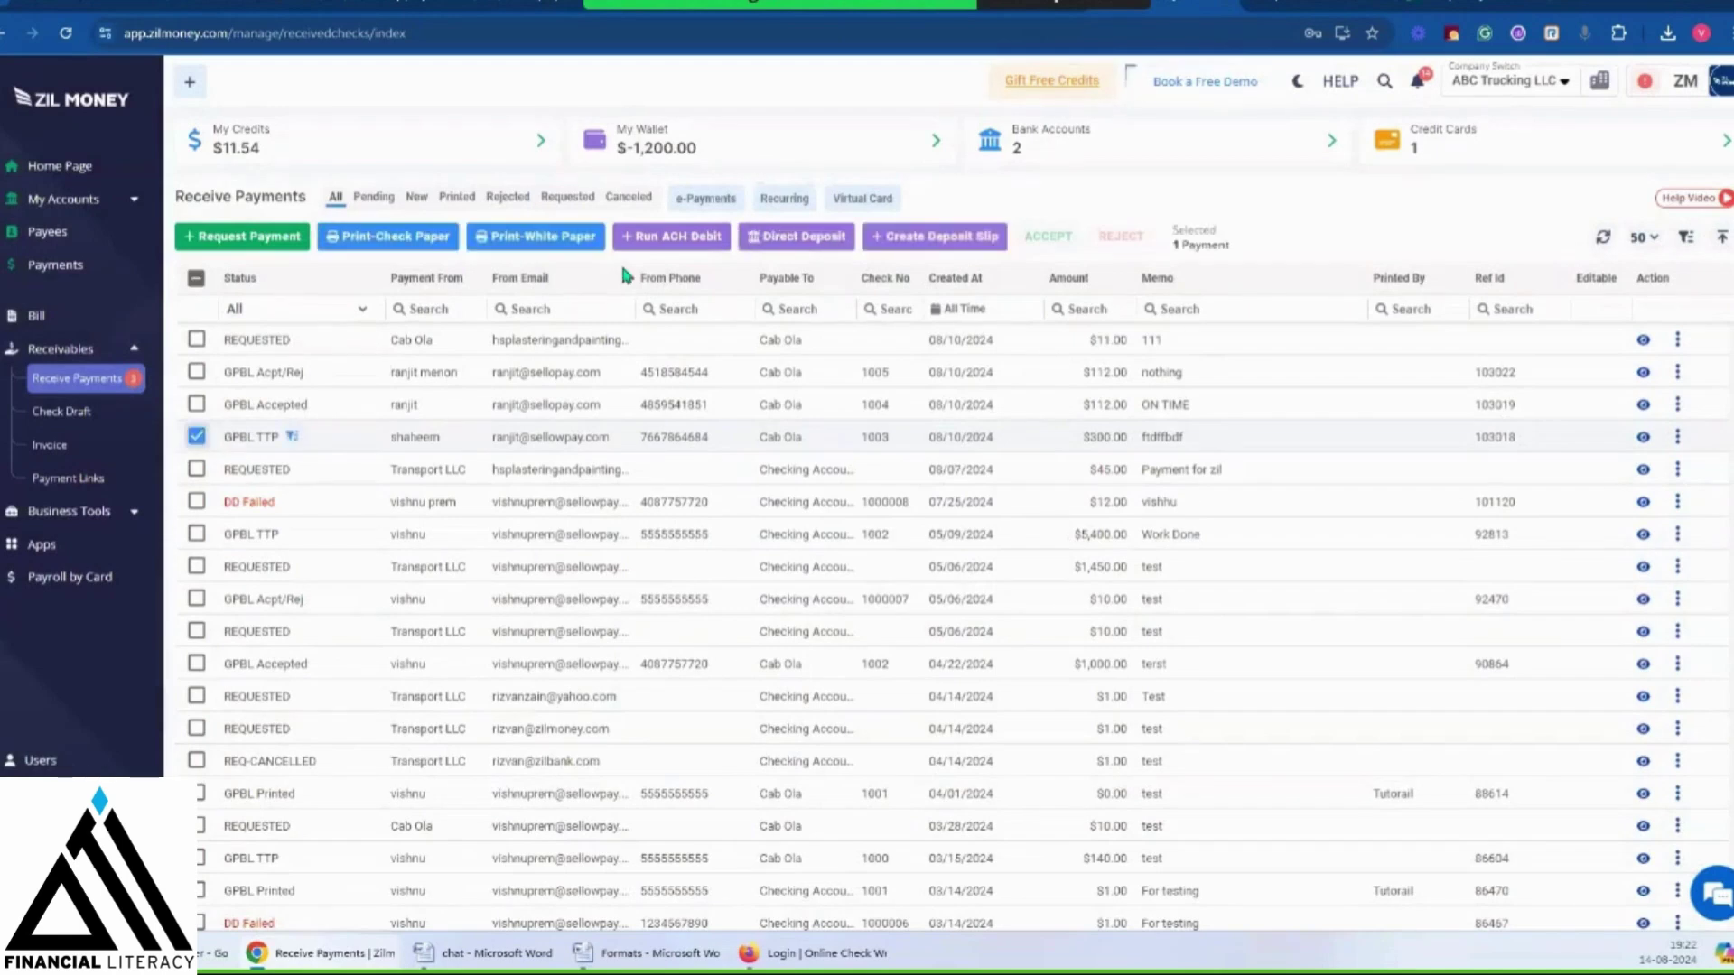
{"action": "left_click", "coordinate": [569, 239]}
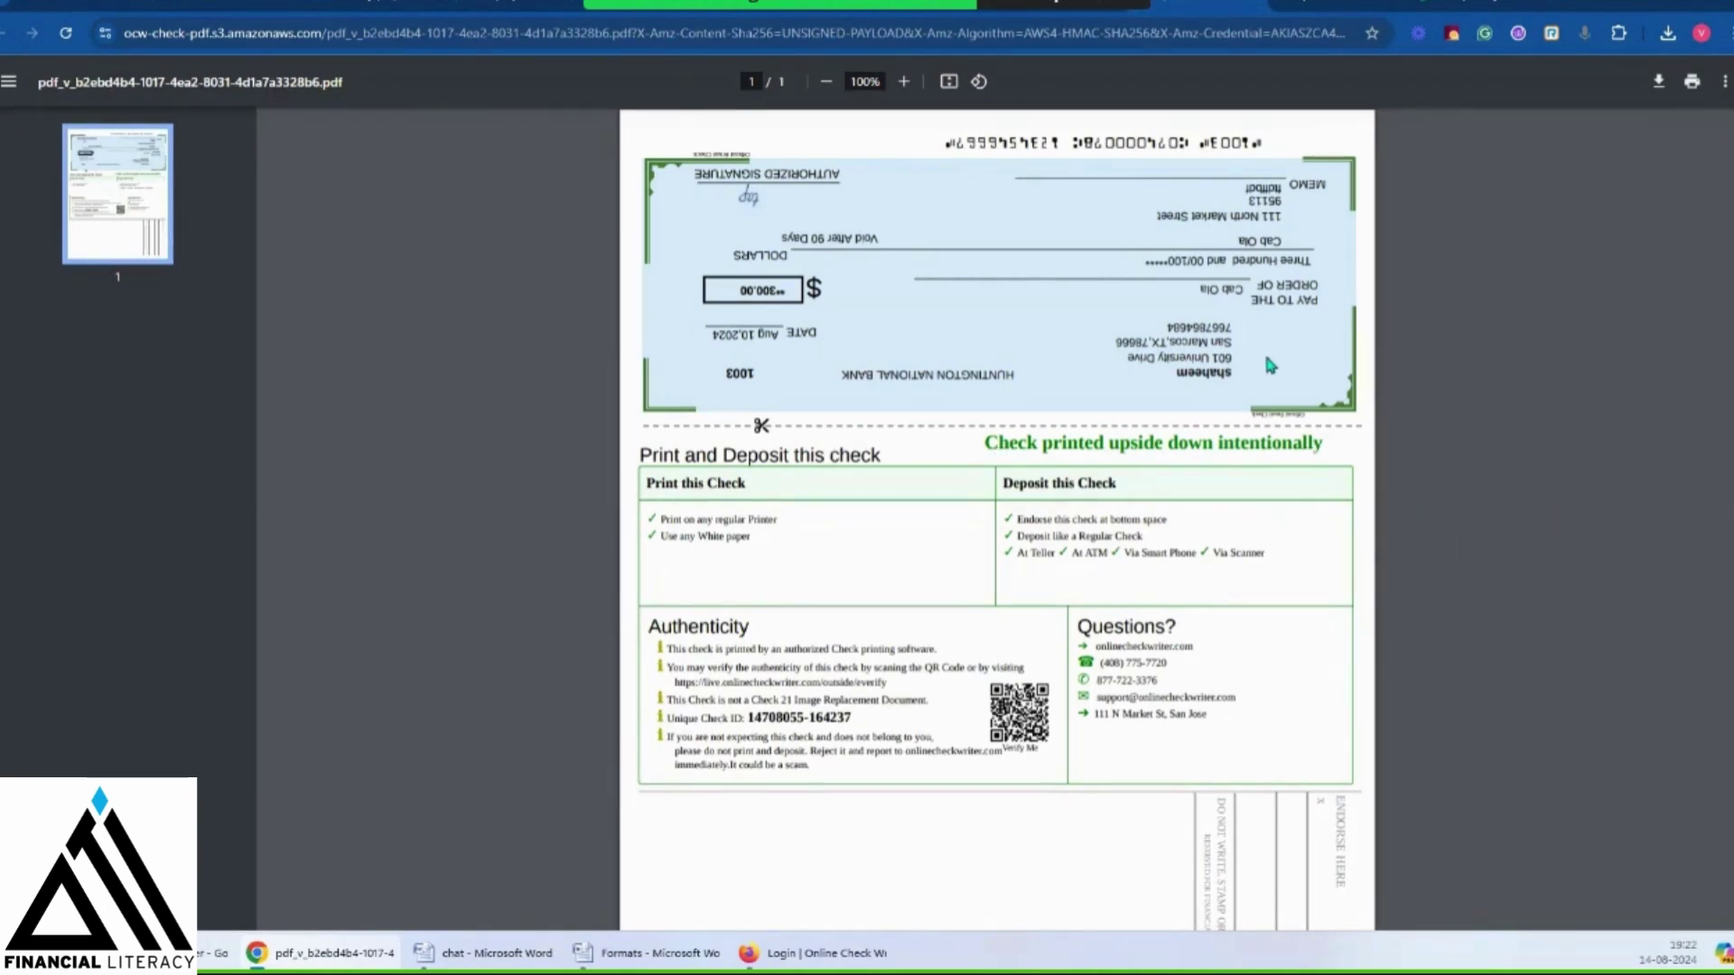
{"action": "scroll", "coordinate": [1222, 451], "scroll_direction": "down", "scroll_amount": 2}
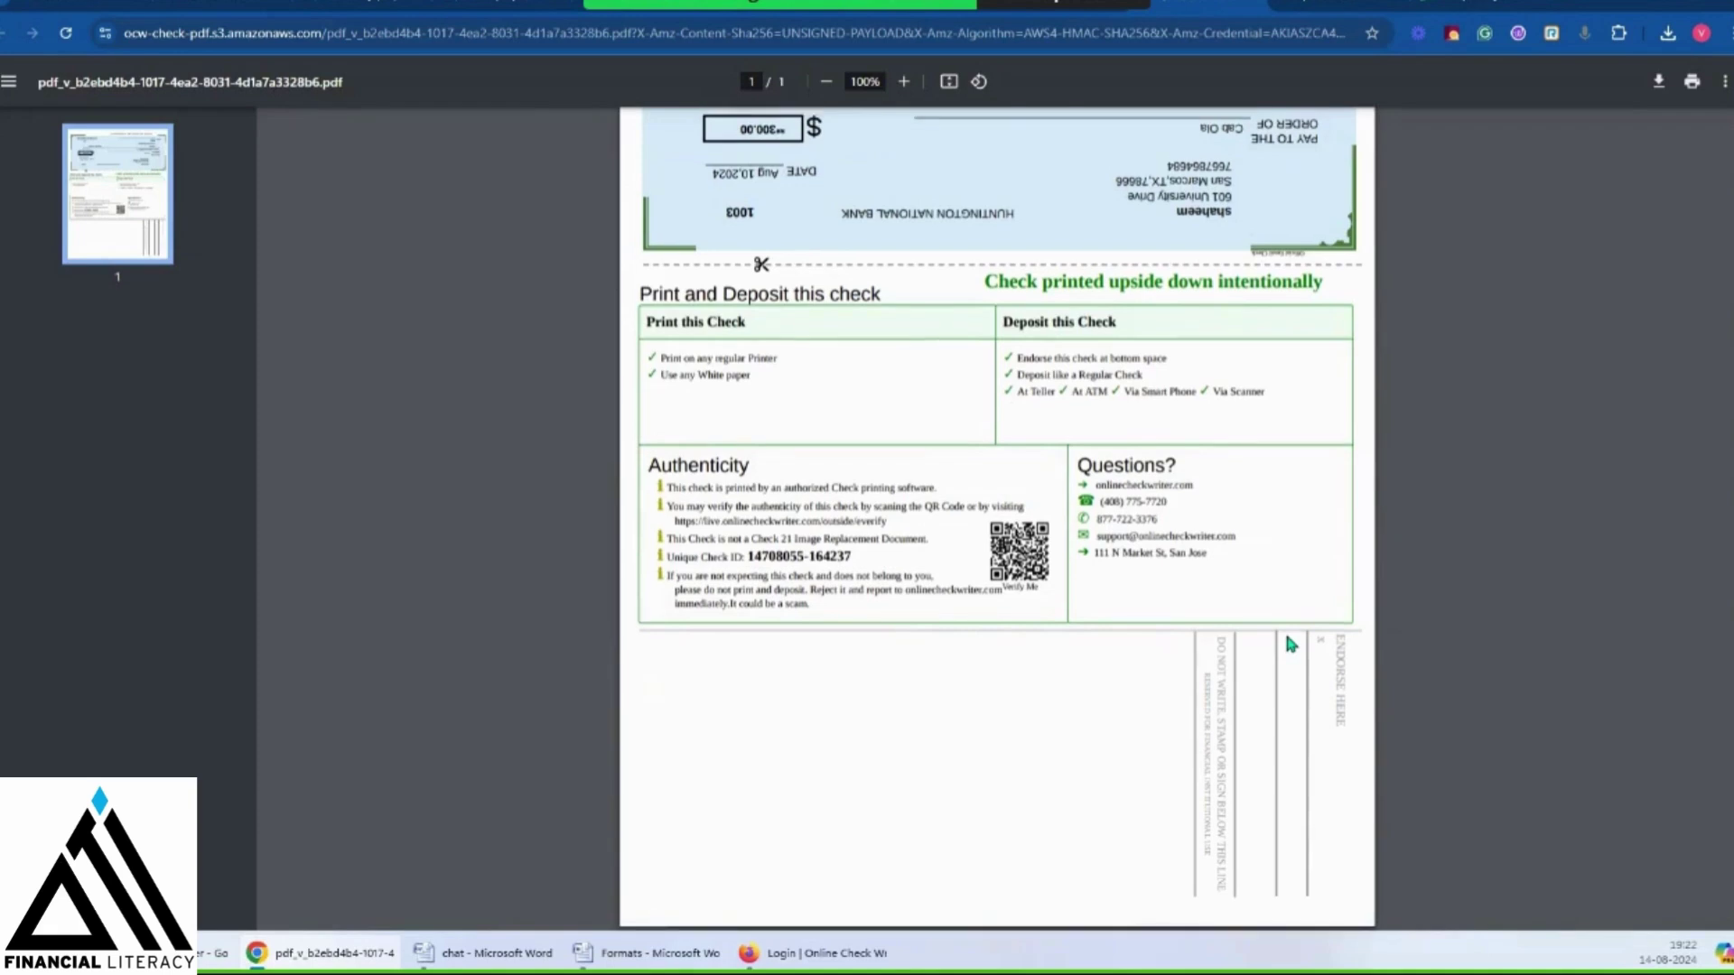
{"action": "scroll", "coordinate": [1287, 638], "scroll_direction": "up", "scroll_amount": 2}
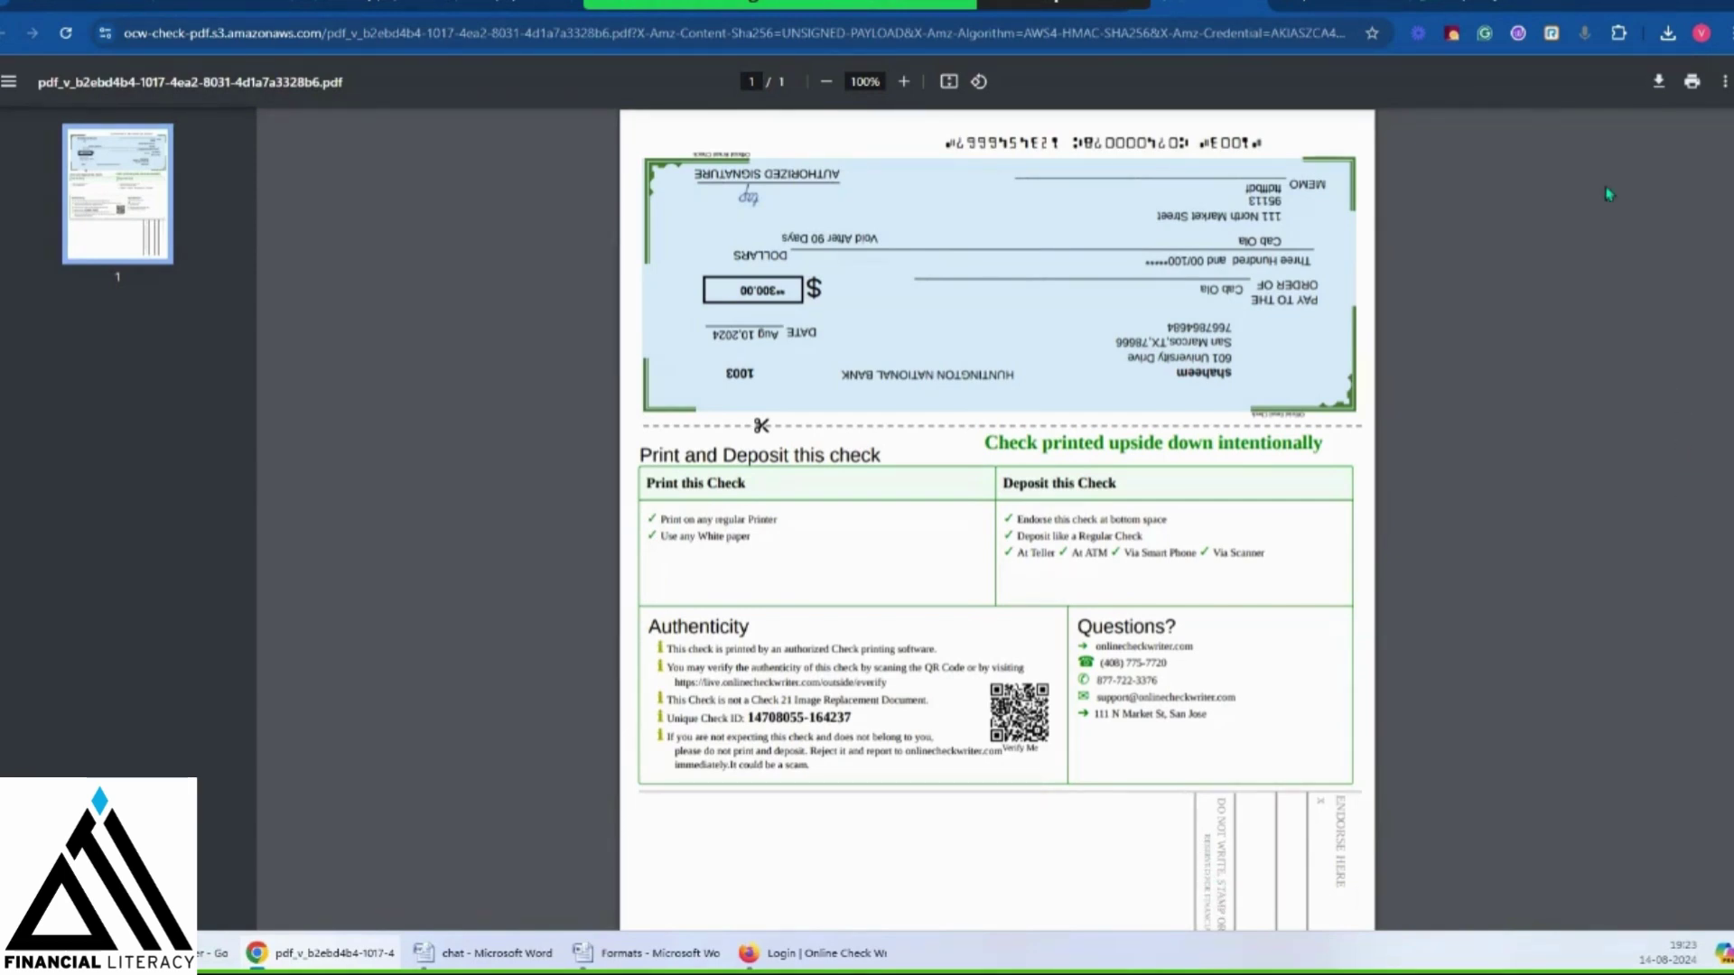
{"action": "left_click", "coordinate": [1338, 3]}
{"action": "left_click", "coordinate": [1213, 3]}
{"action": "left_click", "coordinate": [1174, 3]}
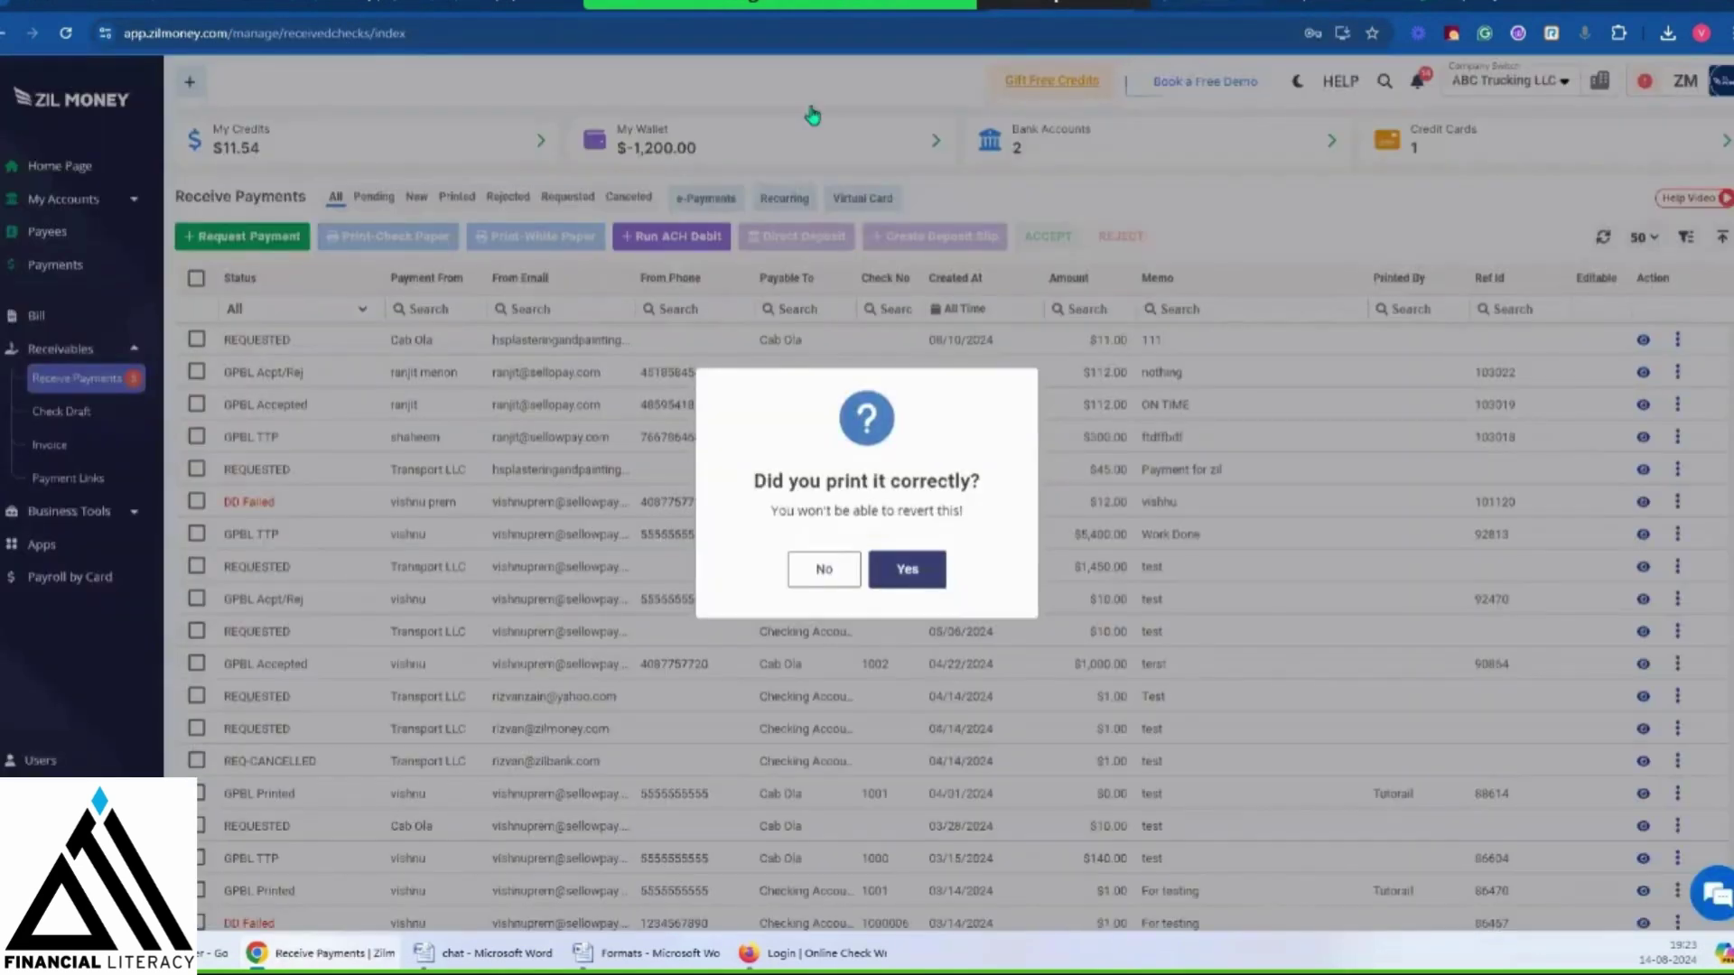
{"action": "left_click", "coordinate": [486, 341]}
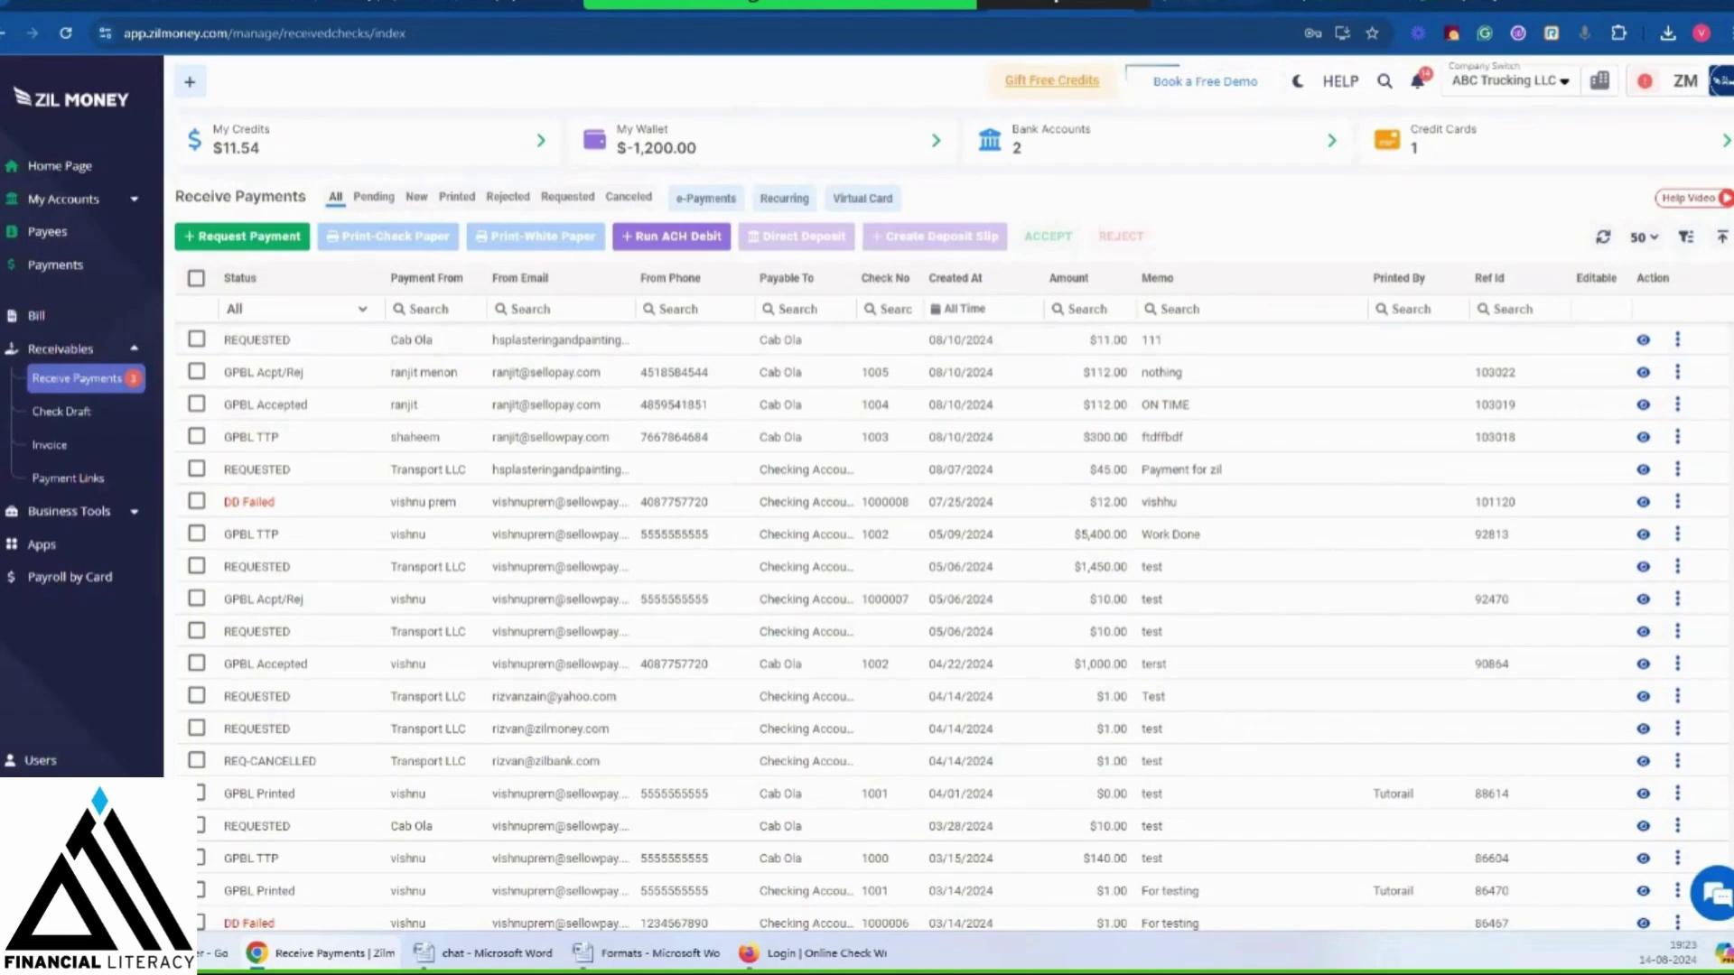
{"action": "left_click", "coordinate": [1245, 3]}
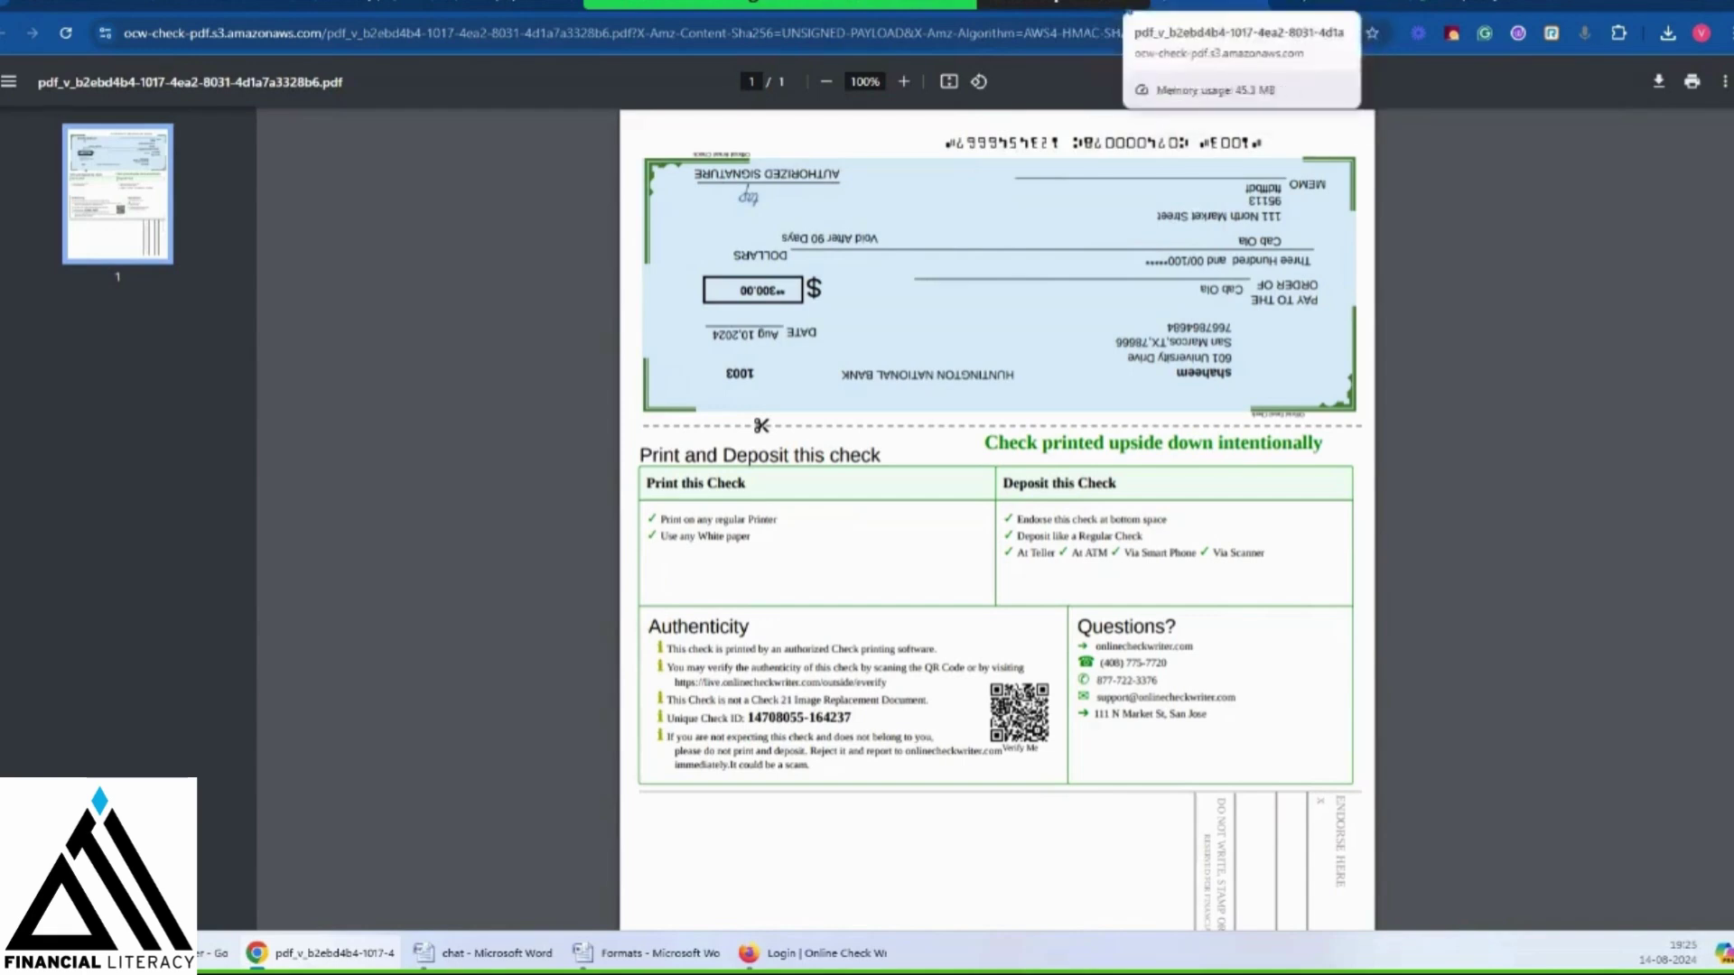
{"action": "left_click", "coordinate": [1120, 2]}
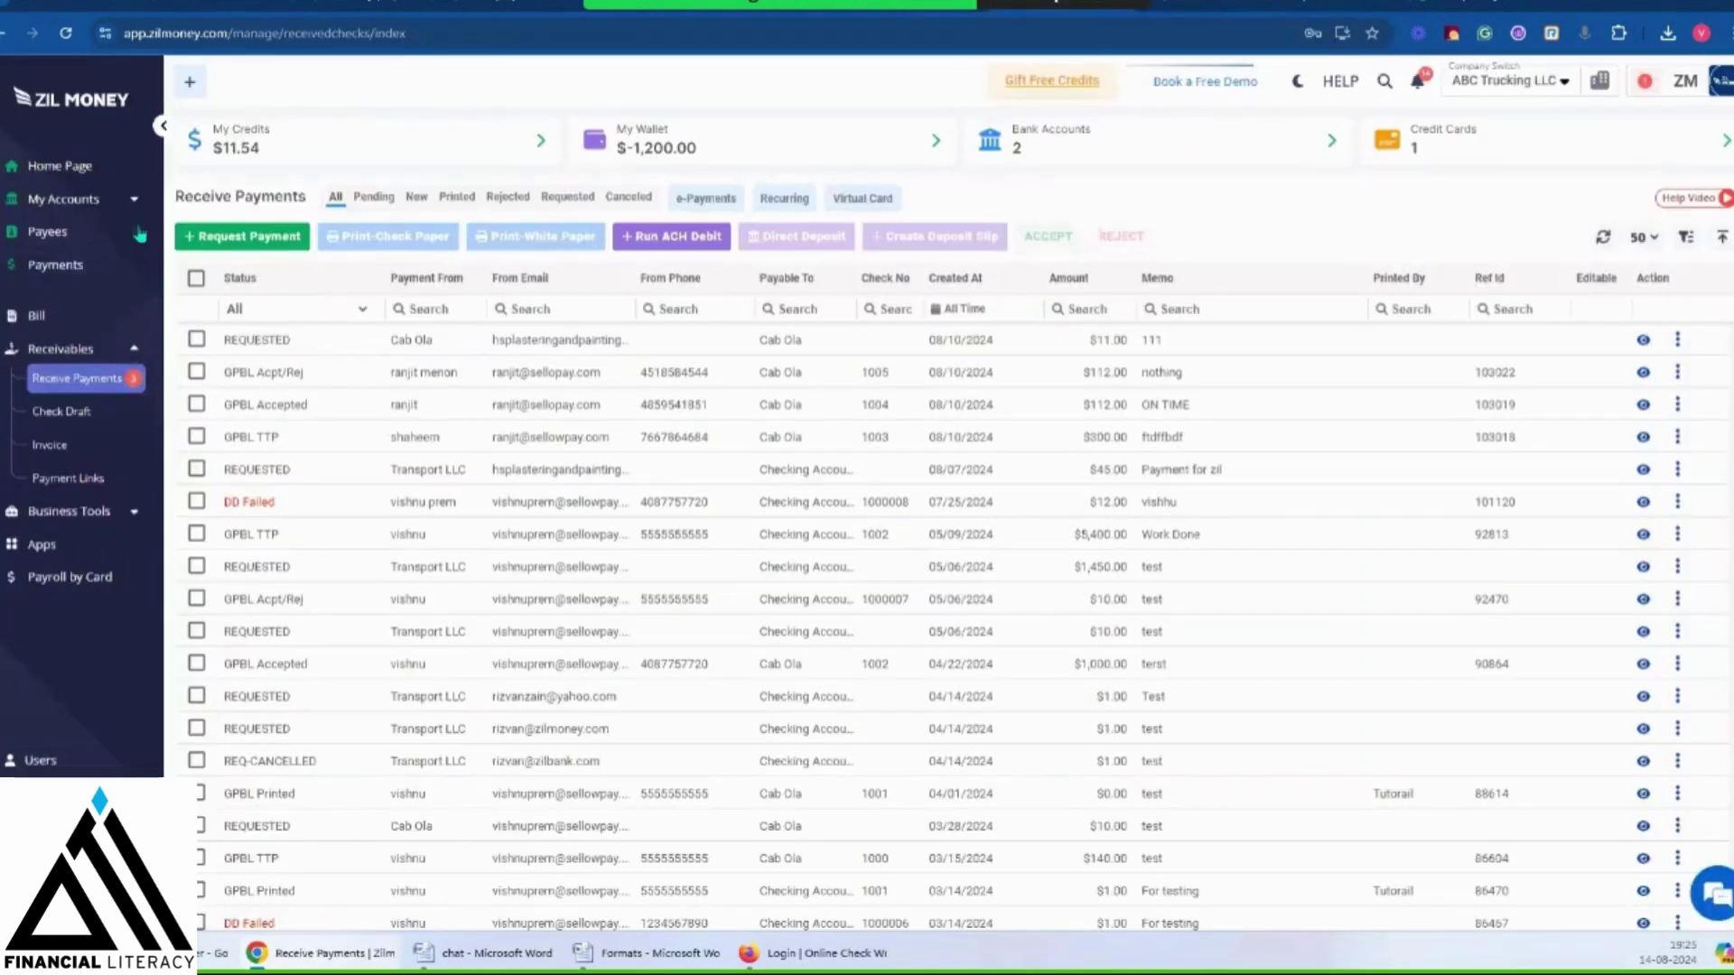
Review the feature levels under Complete Setup Now and the methods for connecting a new bank account
{"action": "left_click", "coordinate": [77, 172]}
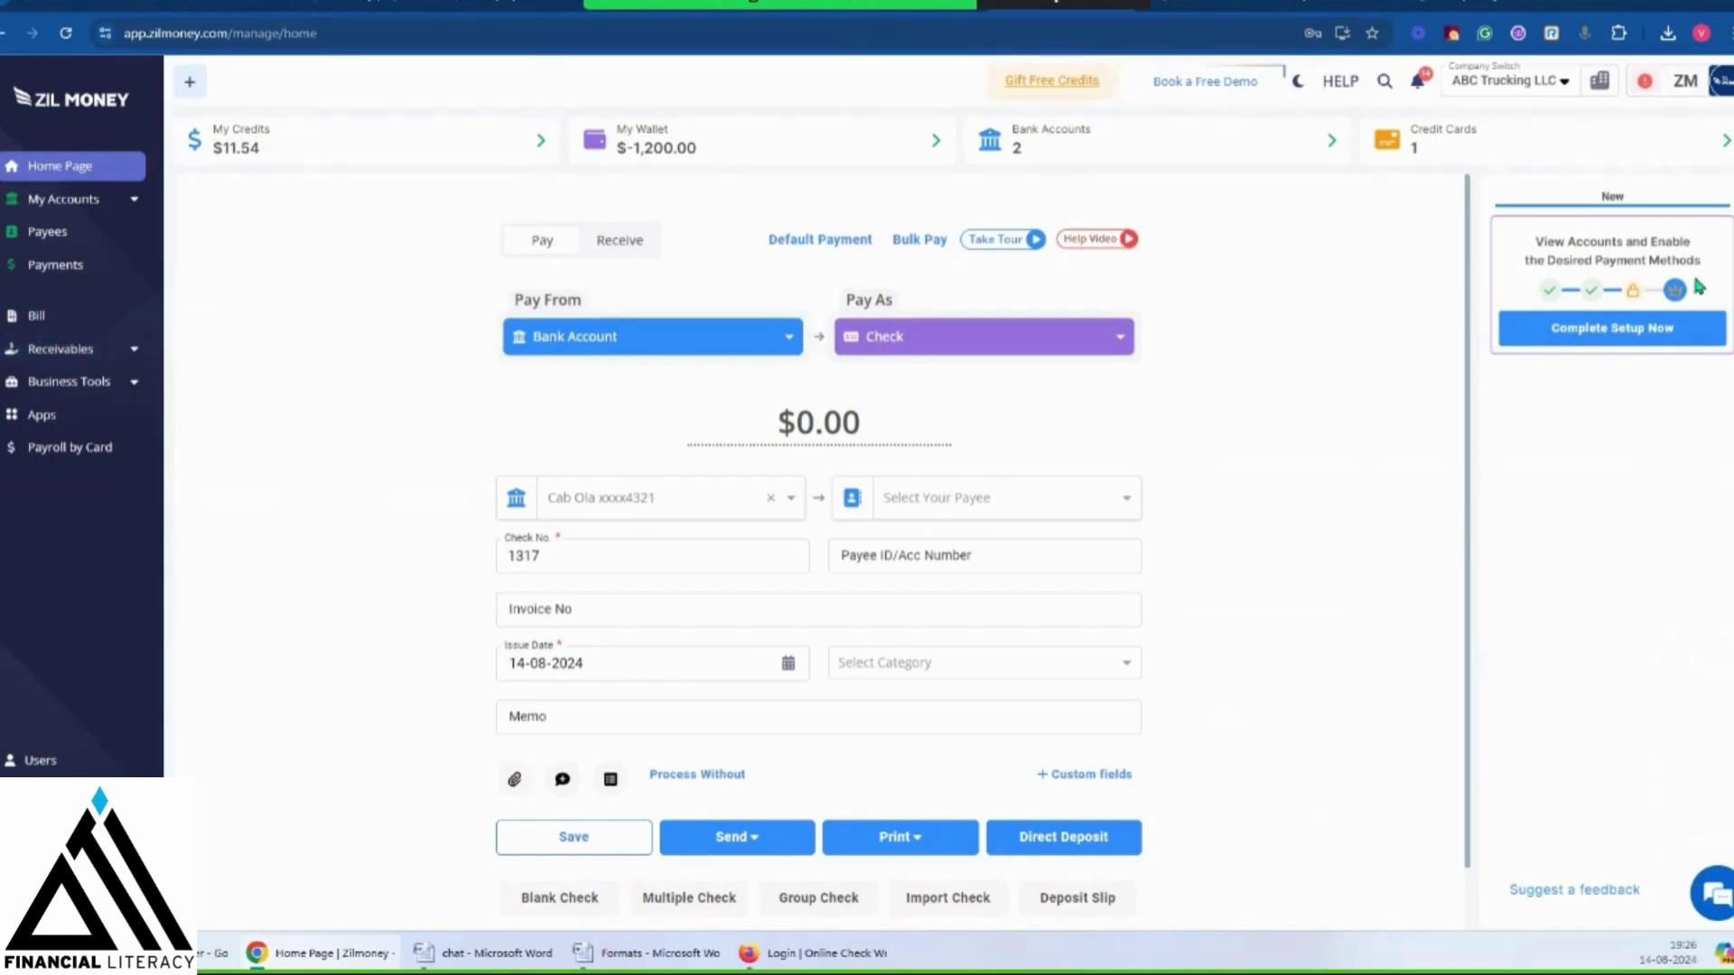
{"action": "left_click", "coordinate": [1673, 336]}
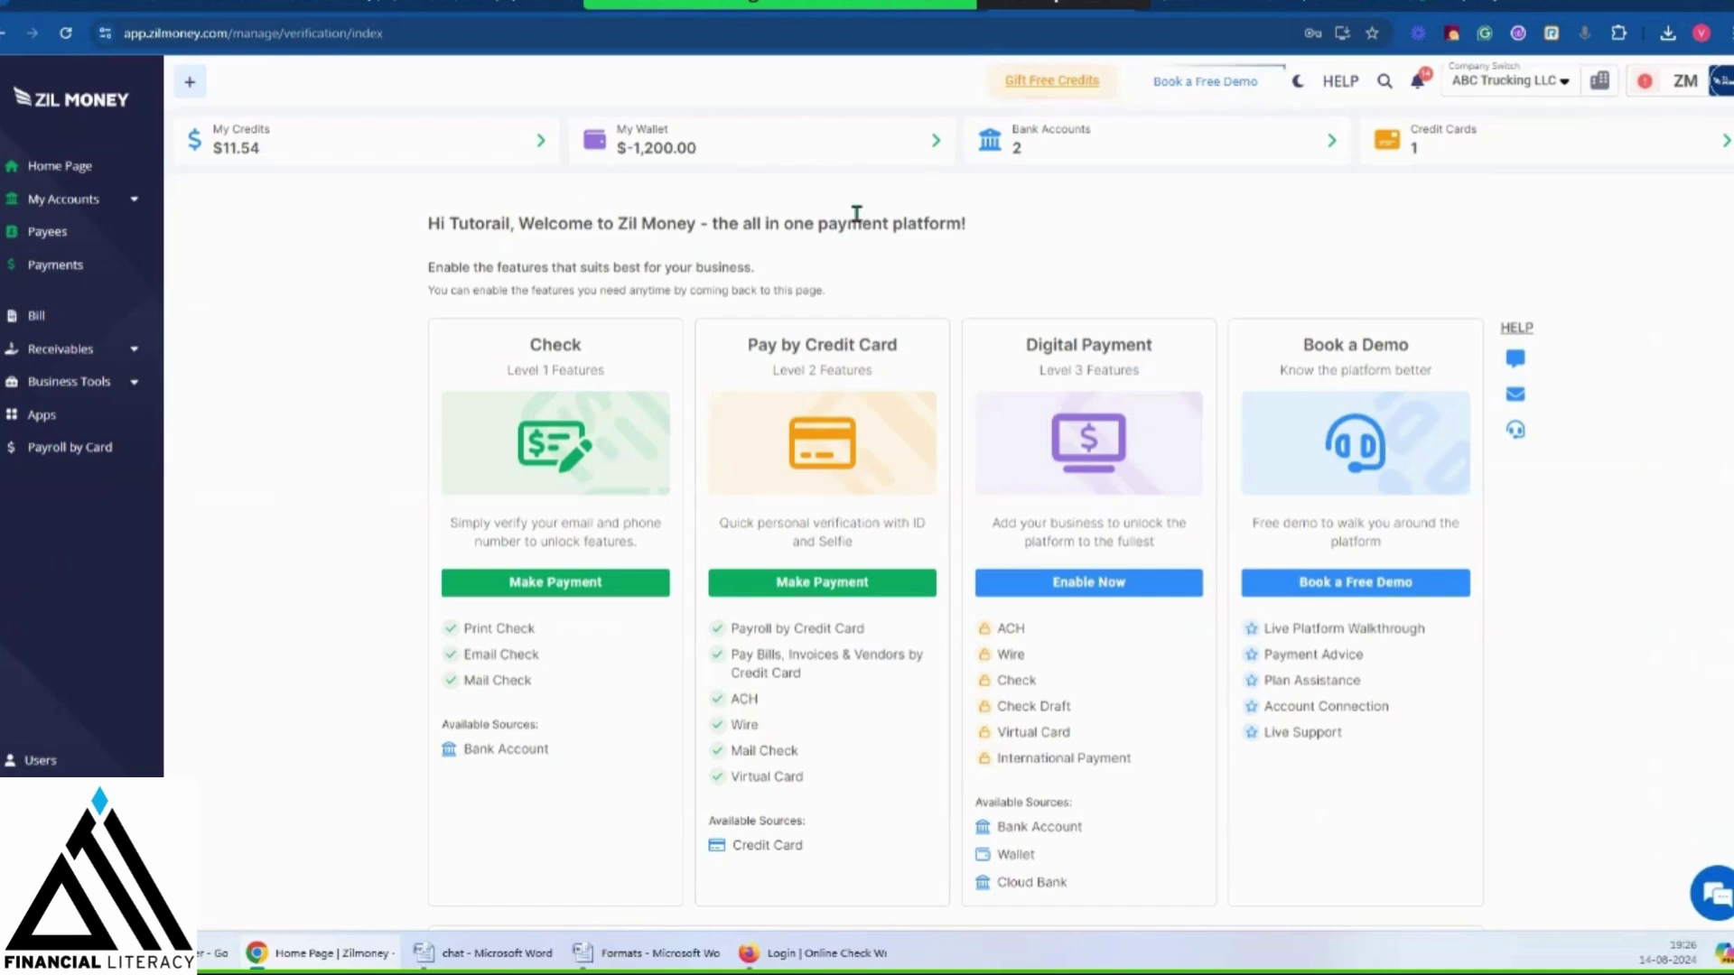
{"action": "left_click", "coordinate": [1098, 160]}
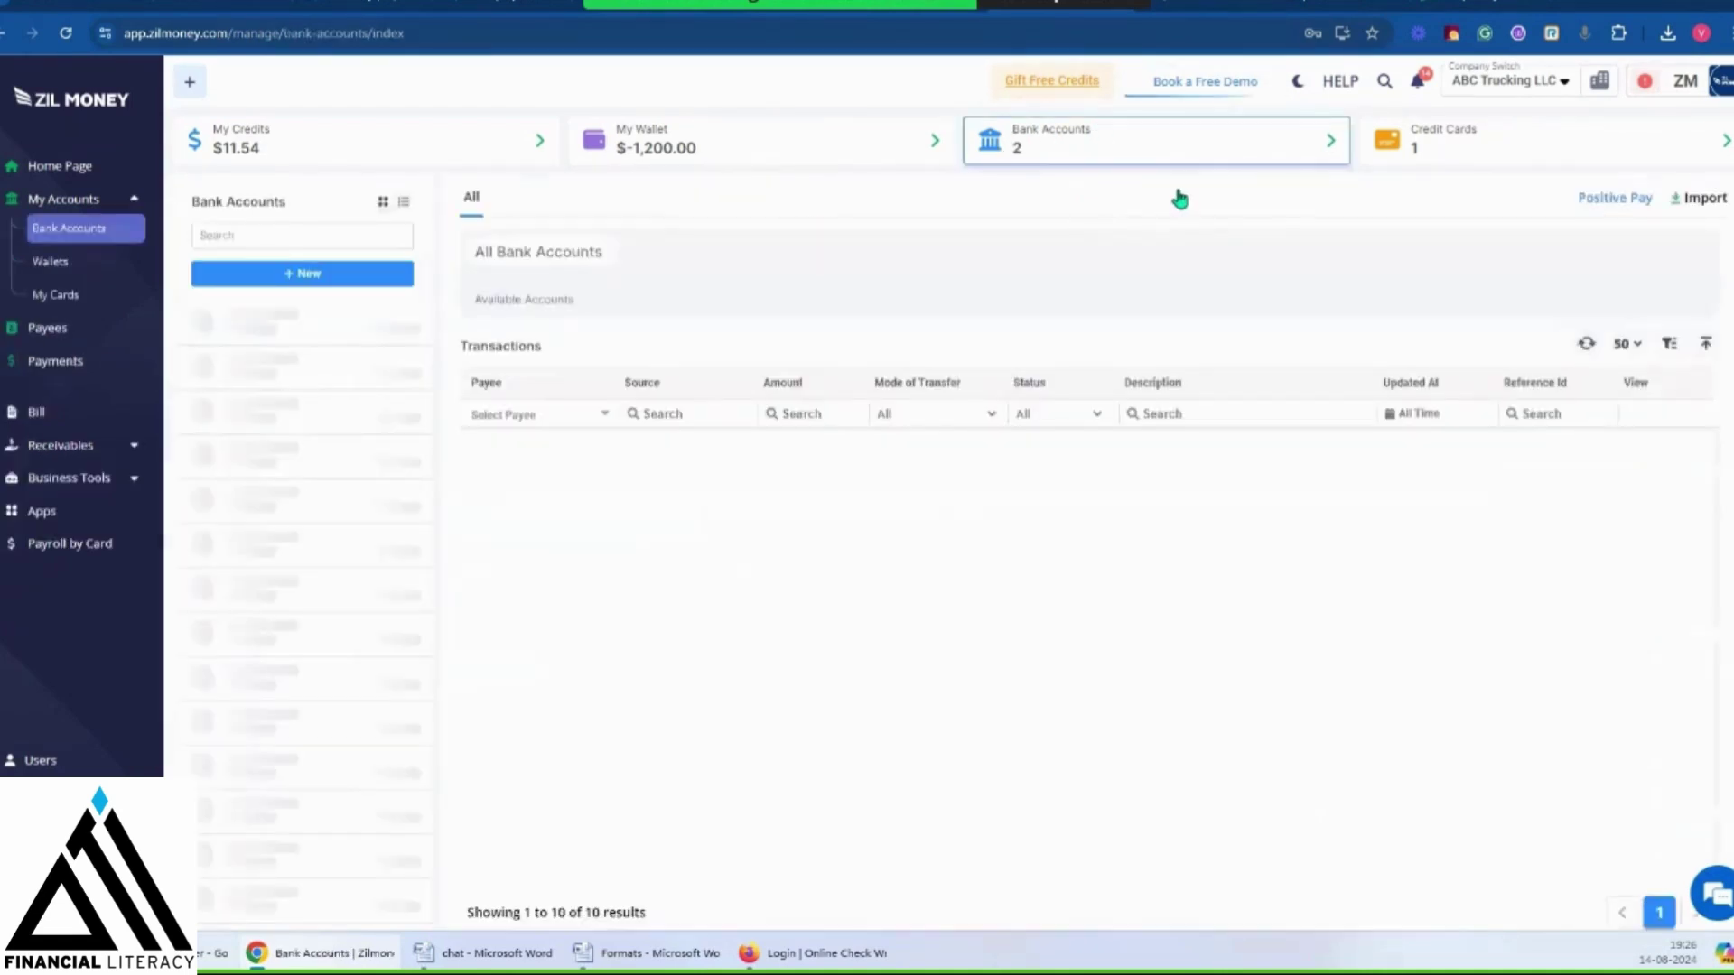
{"action": "left_click", "coordinate": [332, 276]}
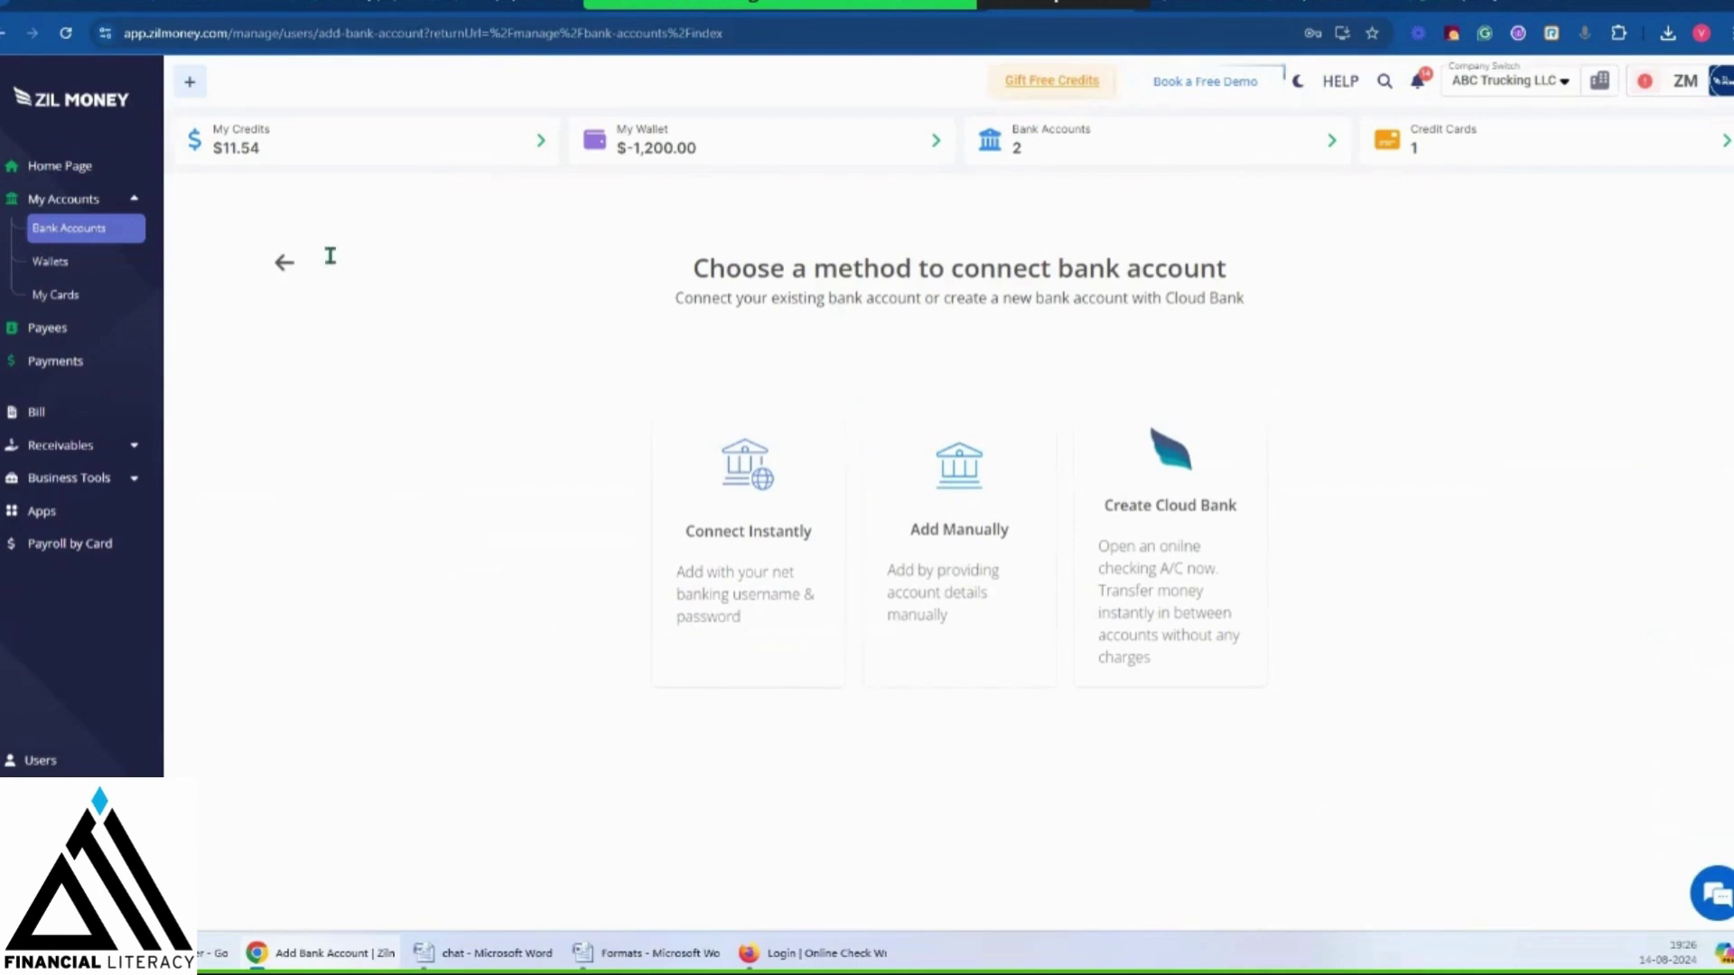
{"action": "left_click", "coordinate": [285, 268]}
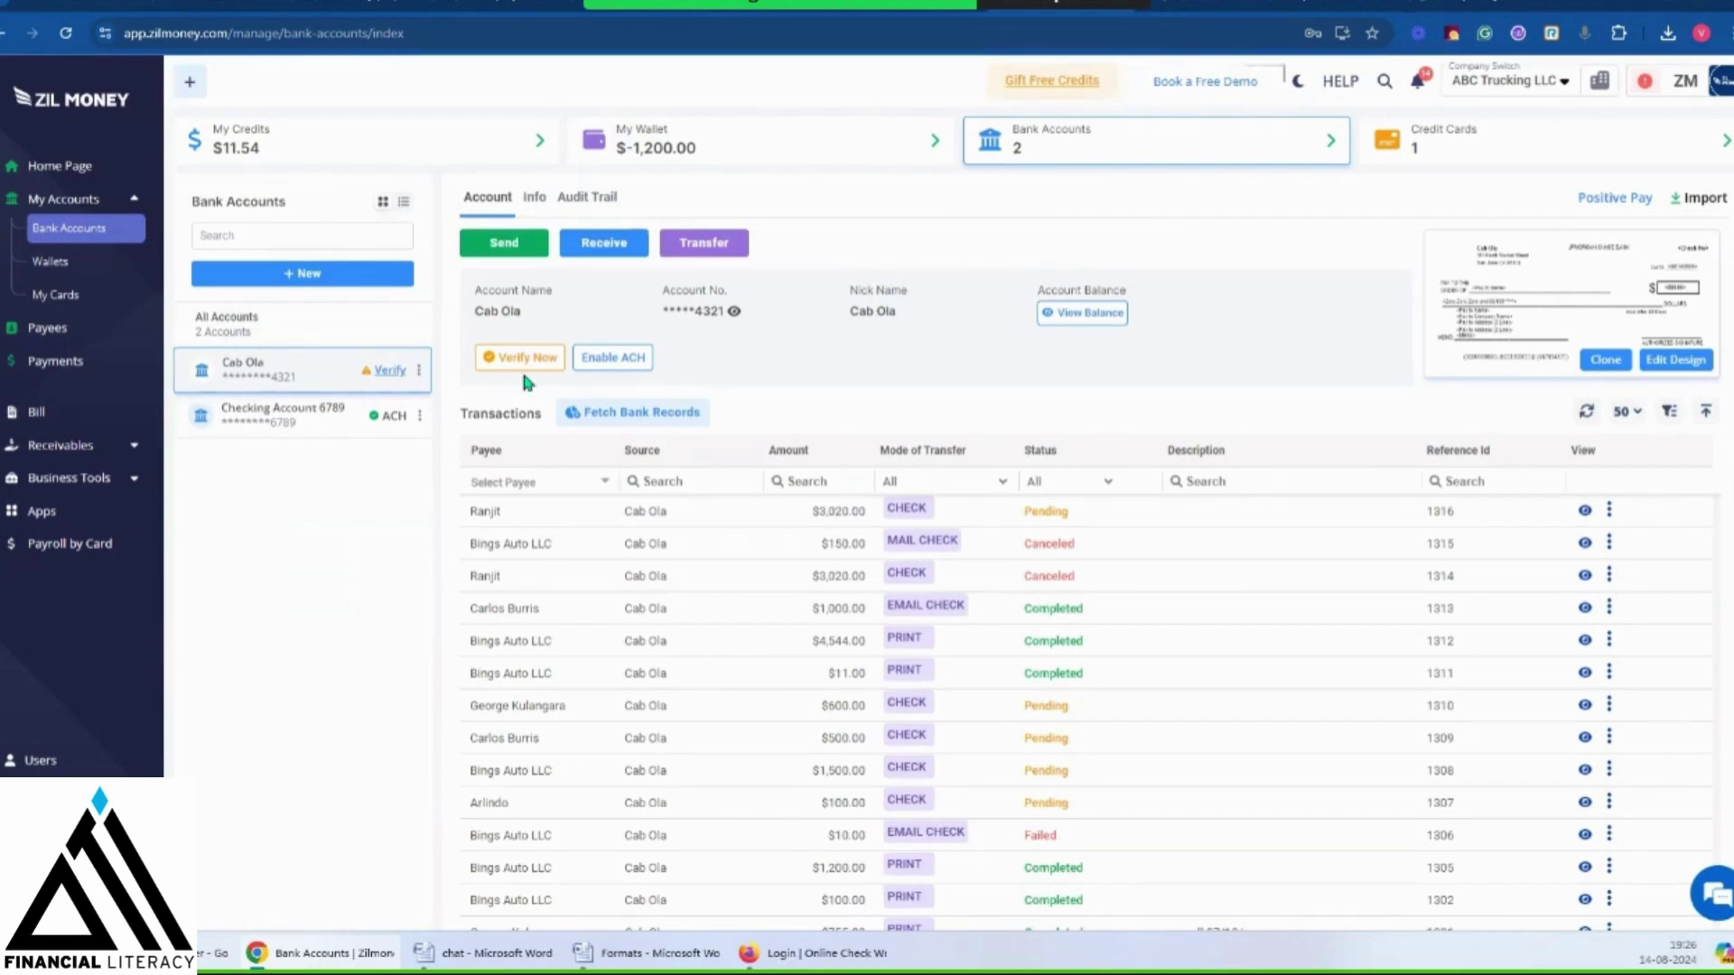
On the Home Page payment form, set Pay From to Wallet and review the available Pay As methods
{"action": "left_click", "coordinate": [59, 168]}
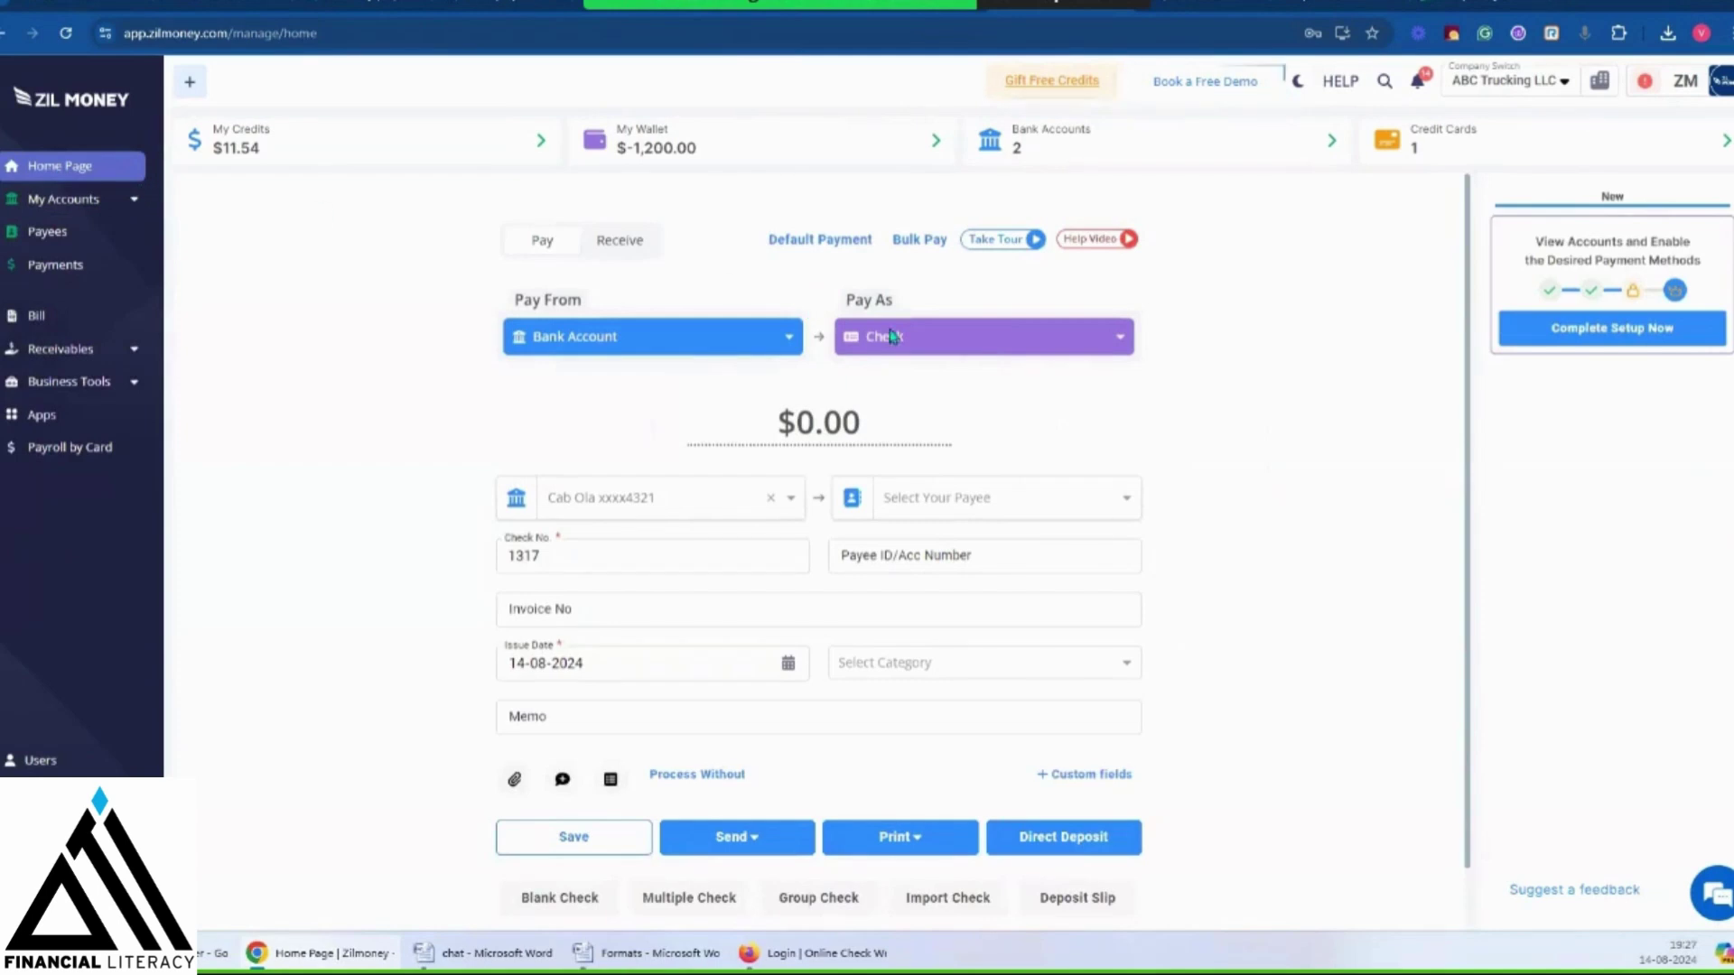
{"action": "left_click", "coordinate": [549, 343]}
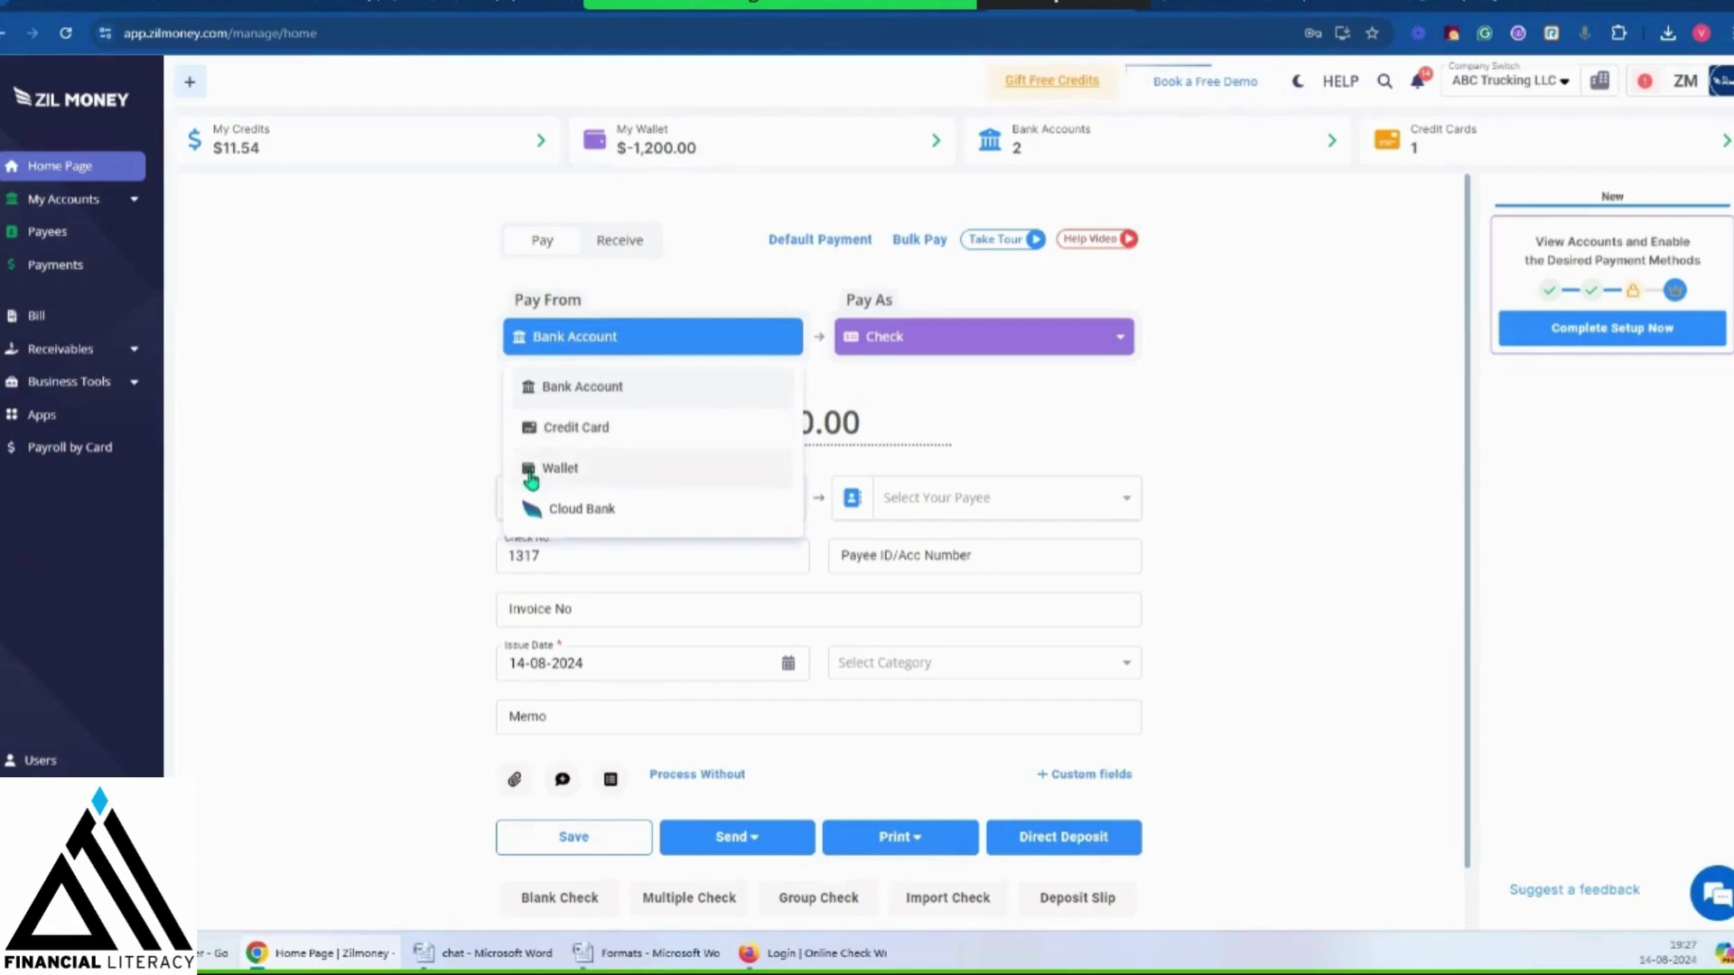
{"action": "left_click", "coordinate": [585, 480]}
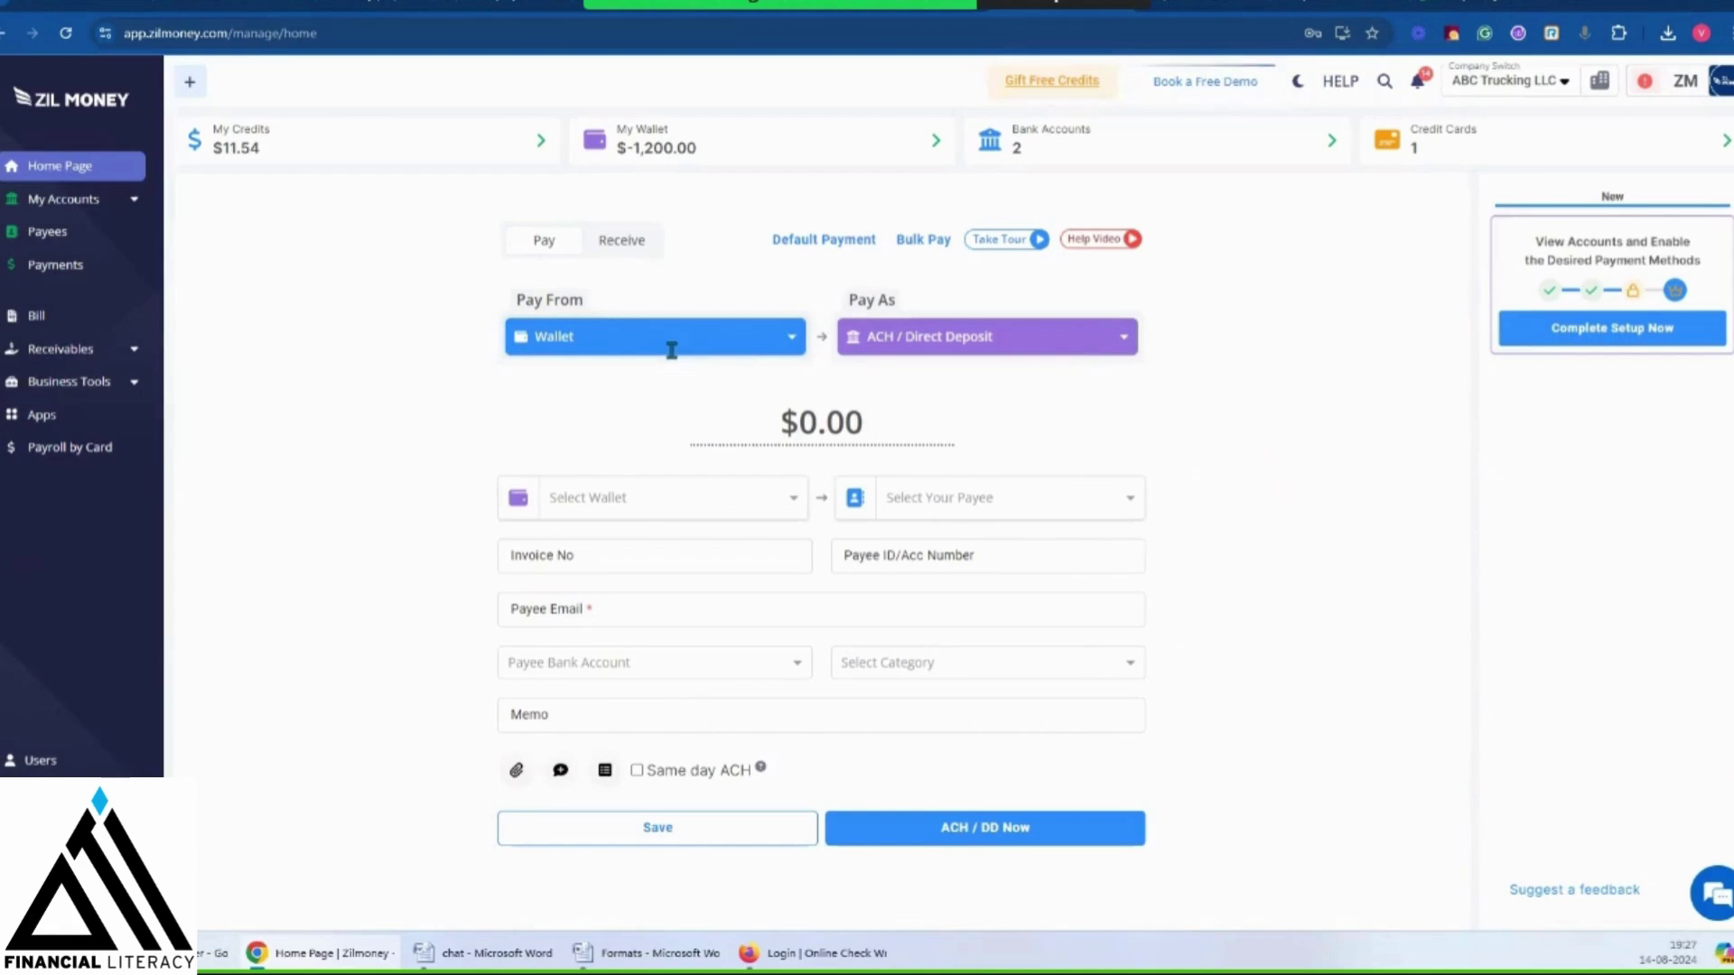
{"action": "left_click", "coordinate": [1066, 350]}
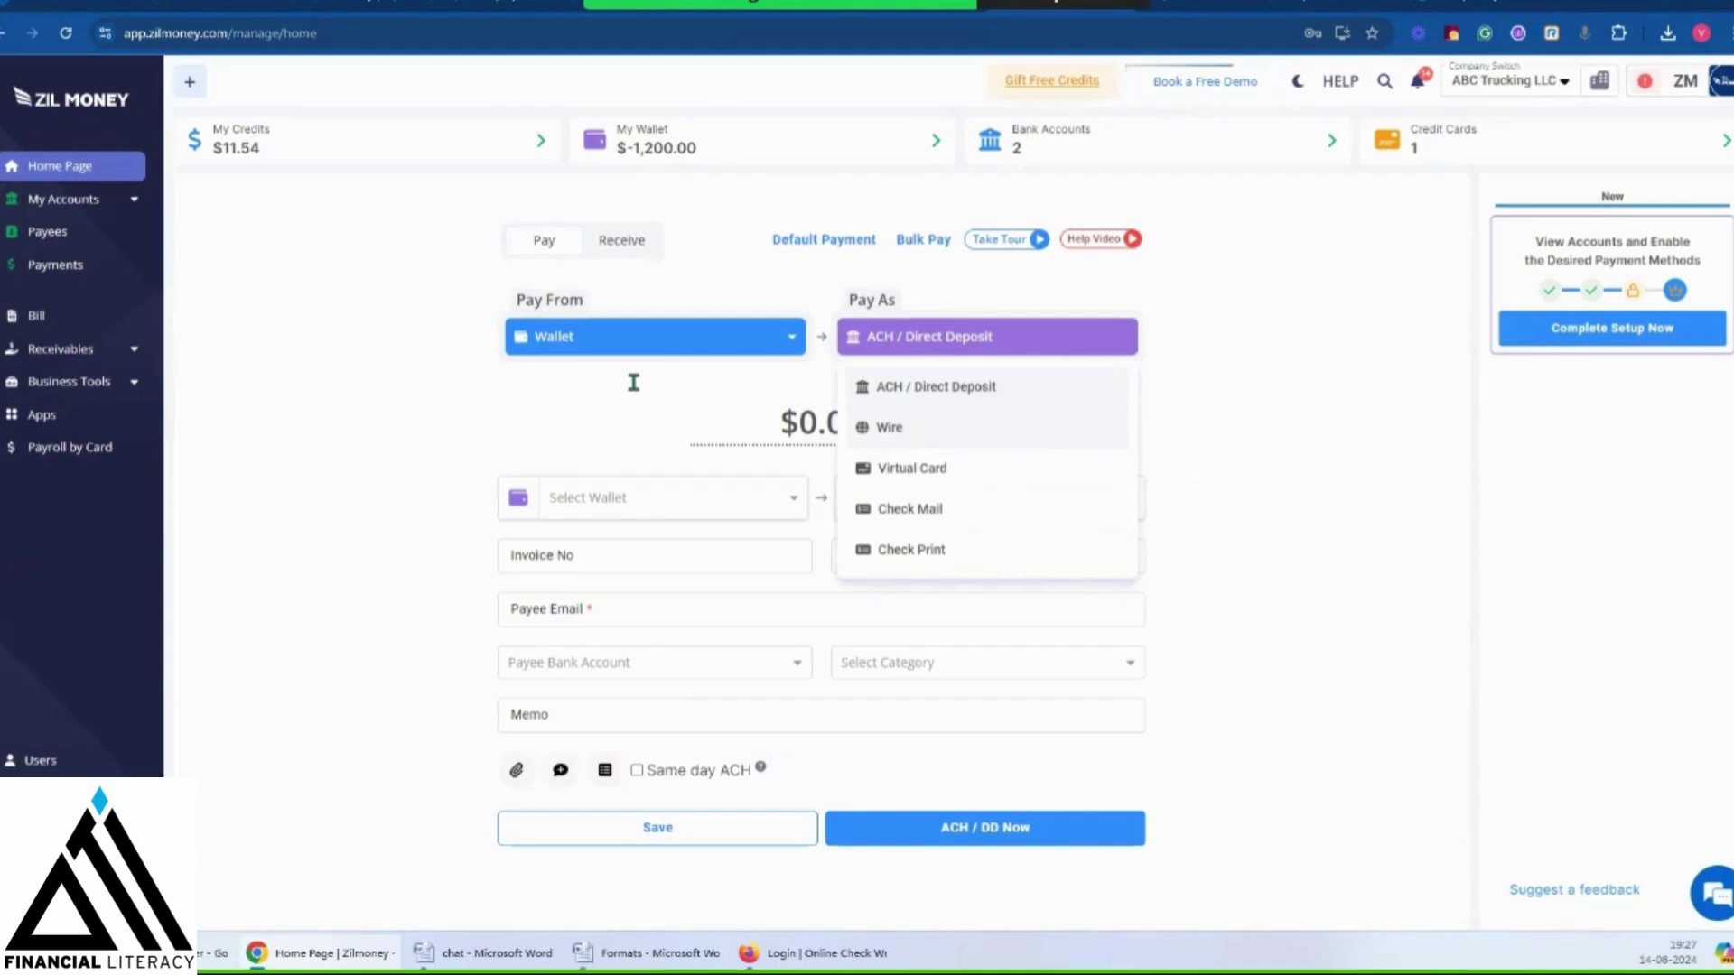
Set Pay From to Credit Card and review the Pay As methods offered for card payments
{"action": "left_click", "coordinate": [642, 342]}
{"action": "left_click", "coordinate": [647, 437]}
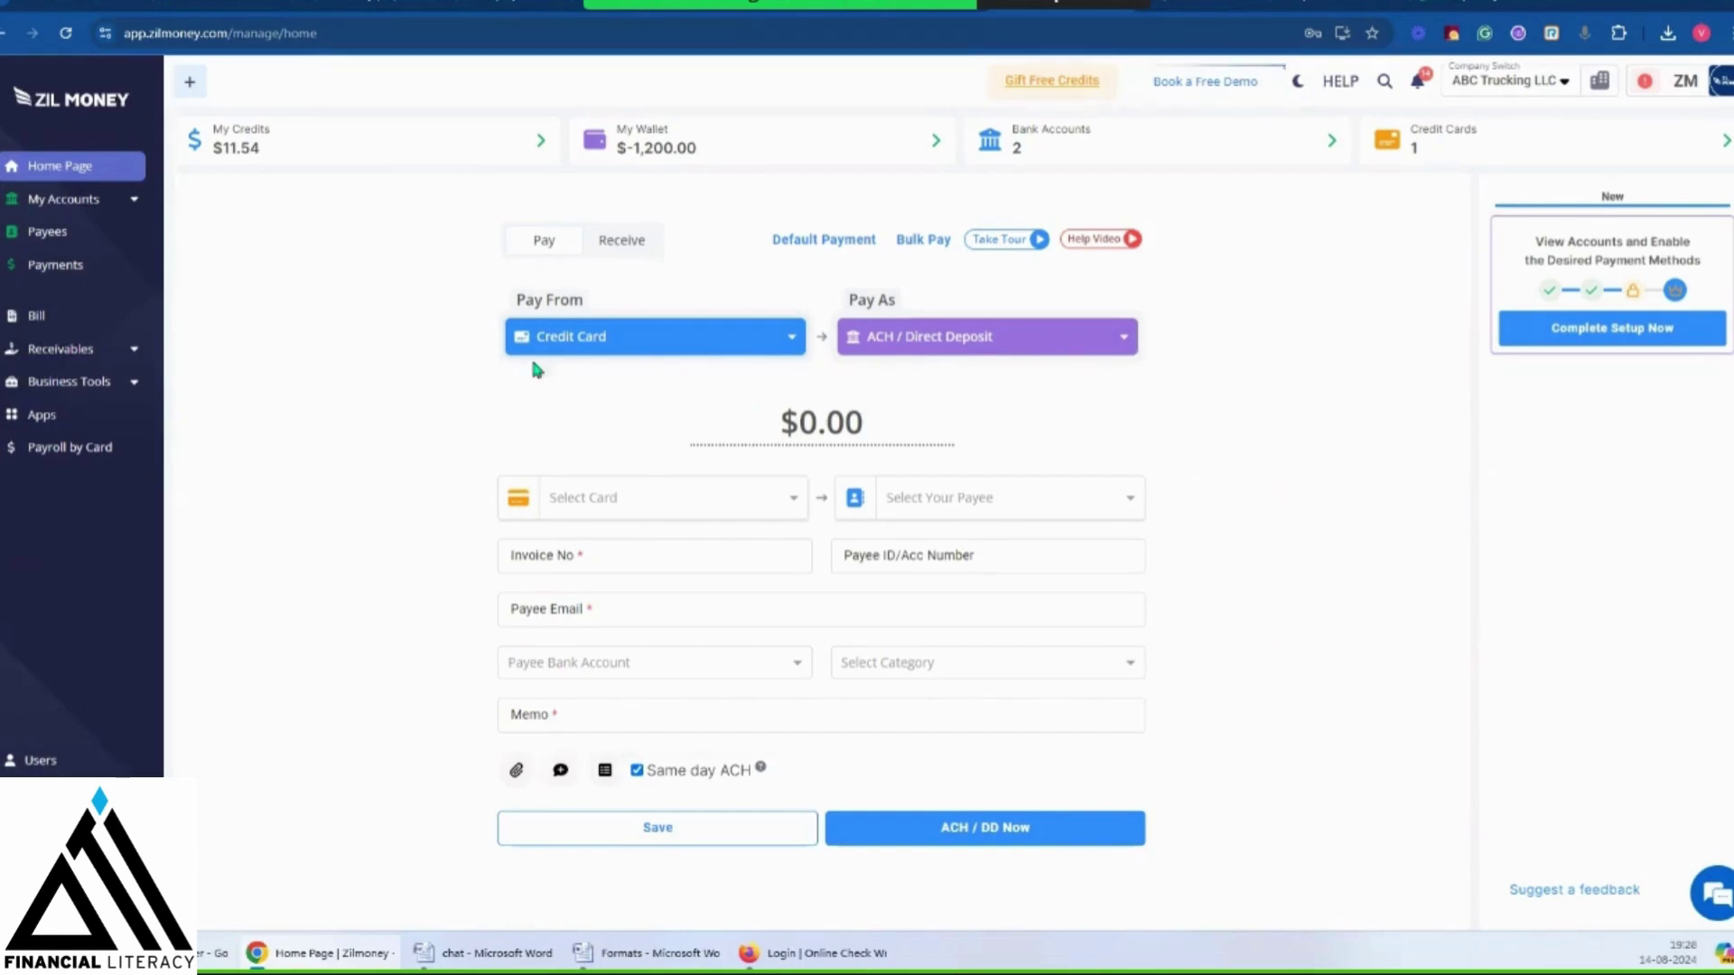
{"action": "left_click", "coordinate": [1041, 350]}
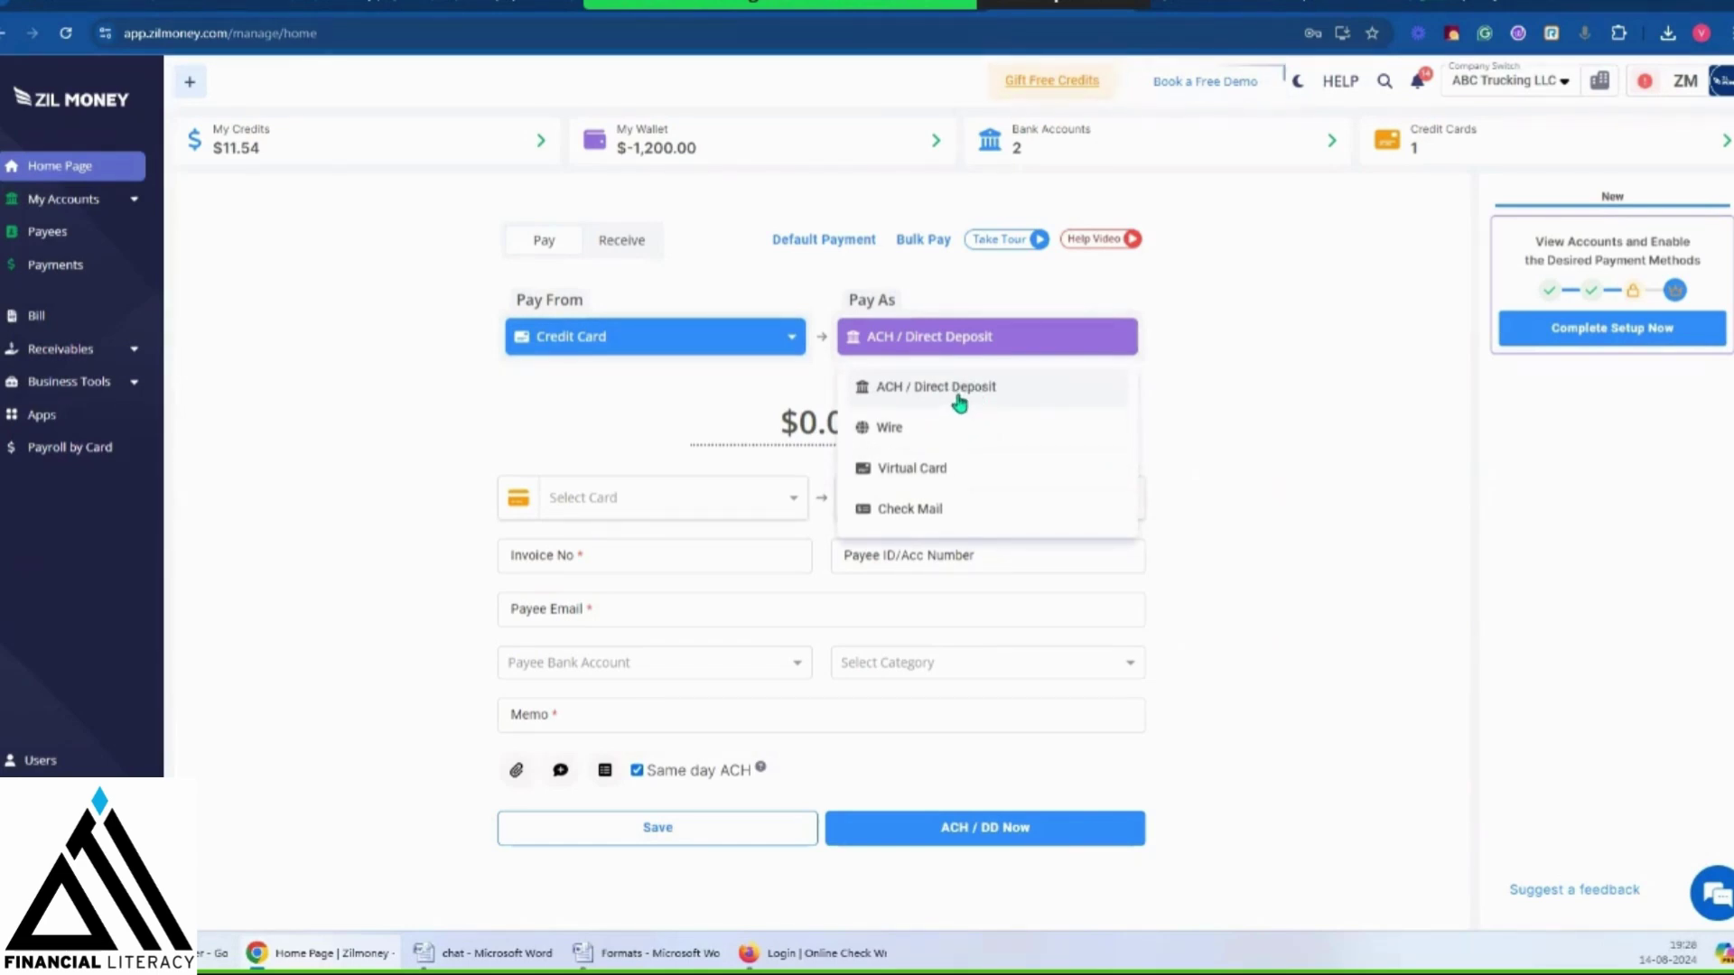
{"action": "left_click", "coordinate": [643, 341]}
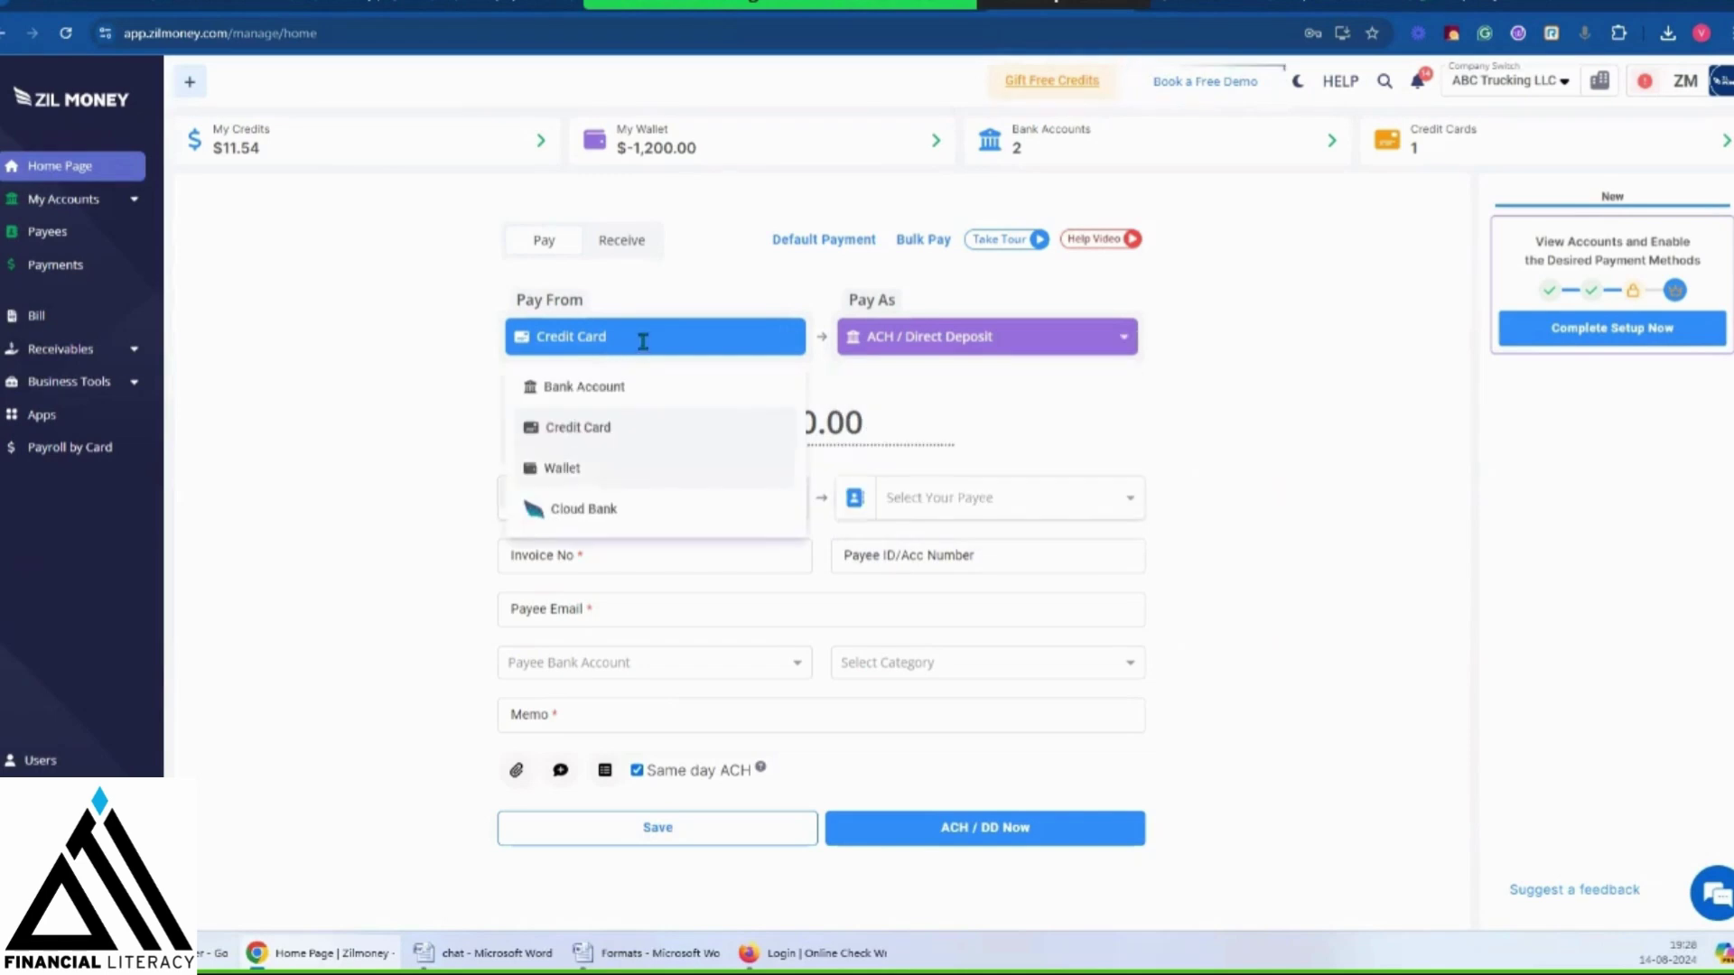
{"action": "left_click", "coordinate": [599, 433]}
{"action": "left_click", "coordinate": [991, 348]}
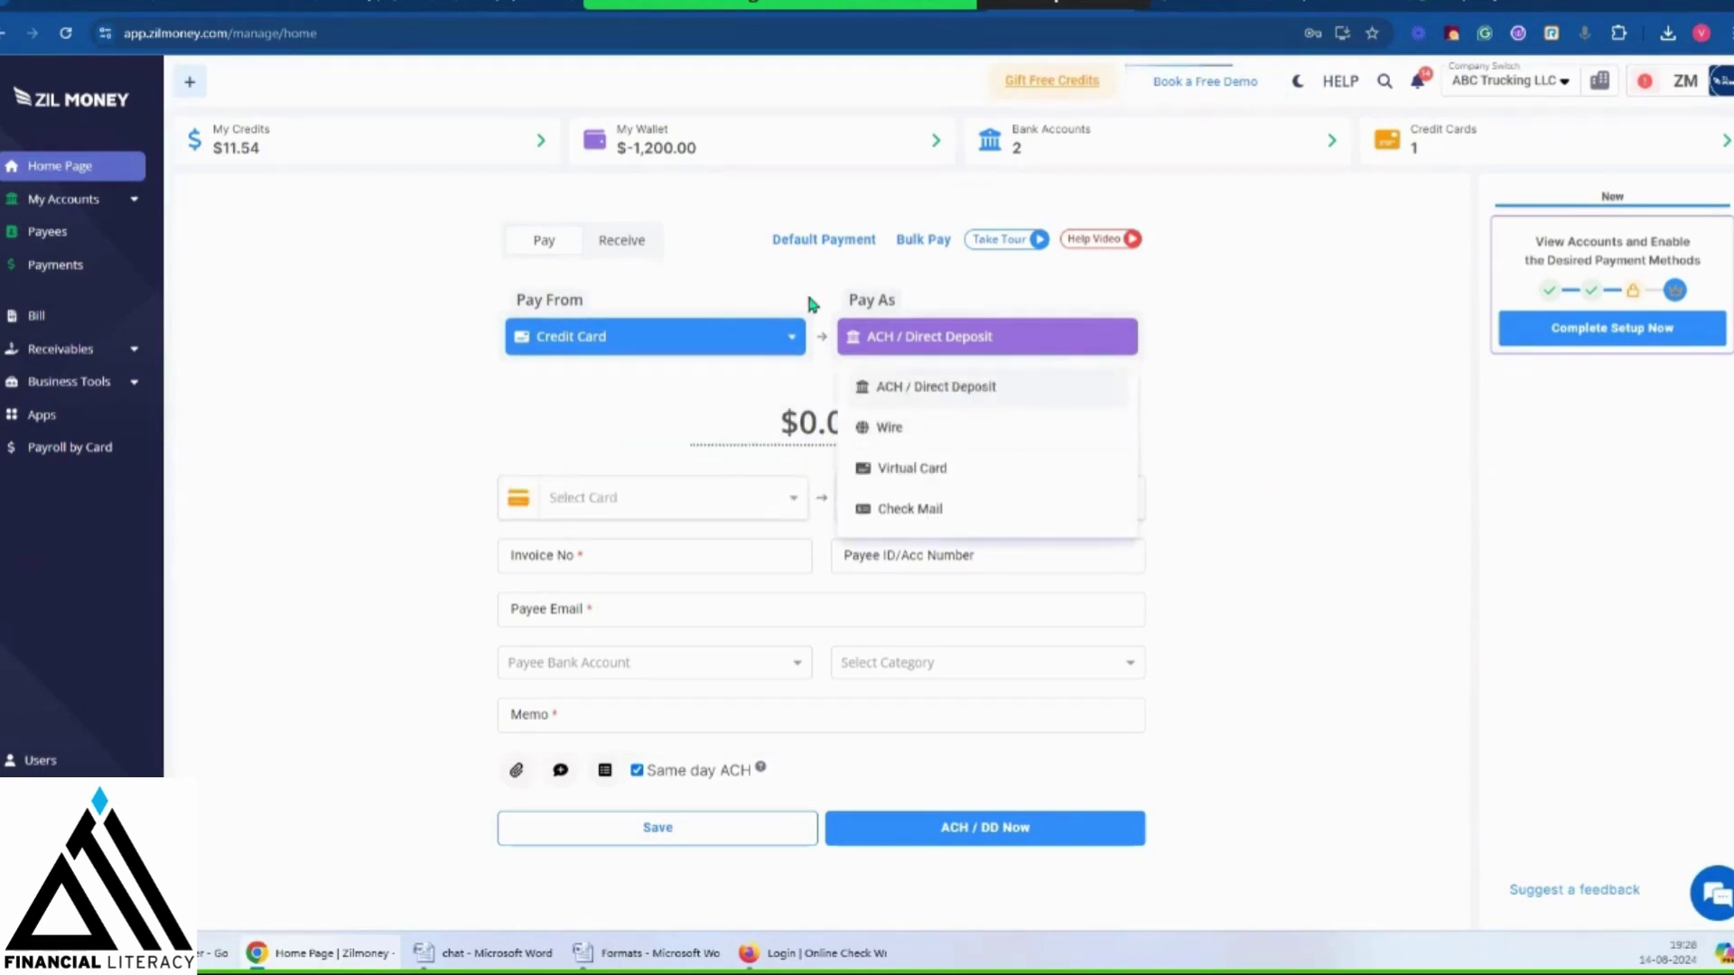
Review the Pay From sources again, keep Credit Card selected, and recheck the Pay As methods without changing ACH / Direct Deposit
{"action": "left_click", "coordinate": [700, 342]}
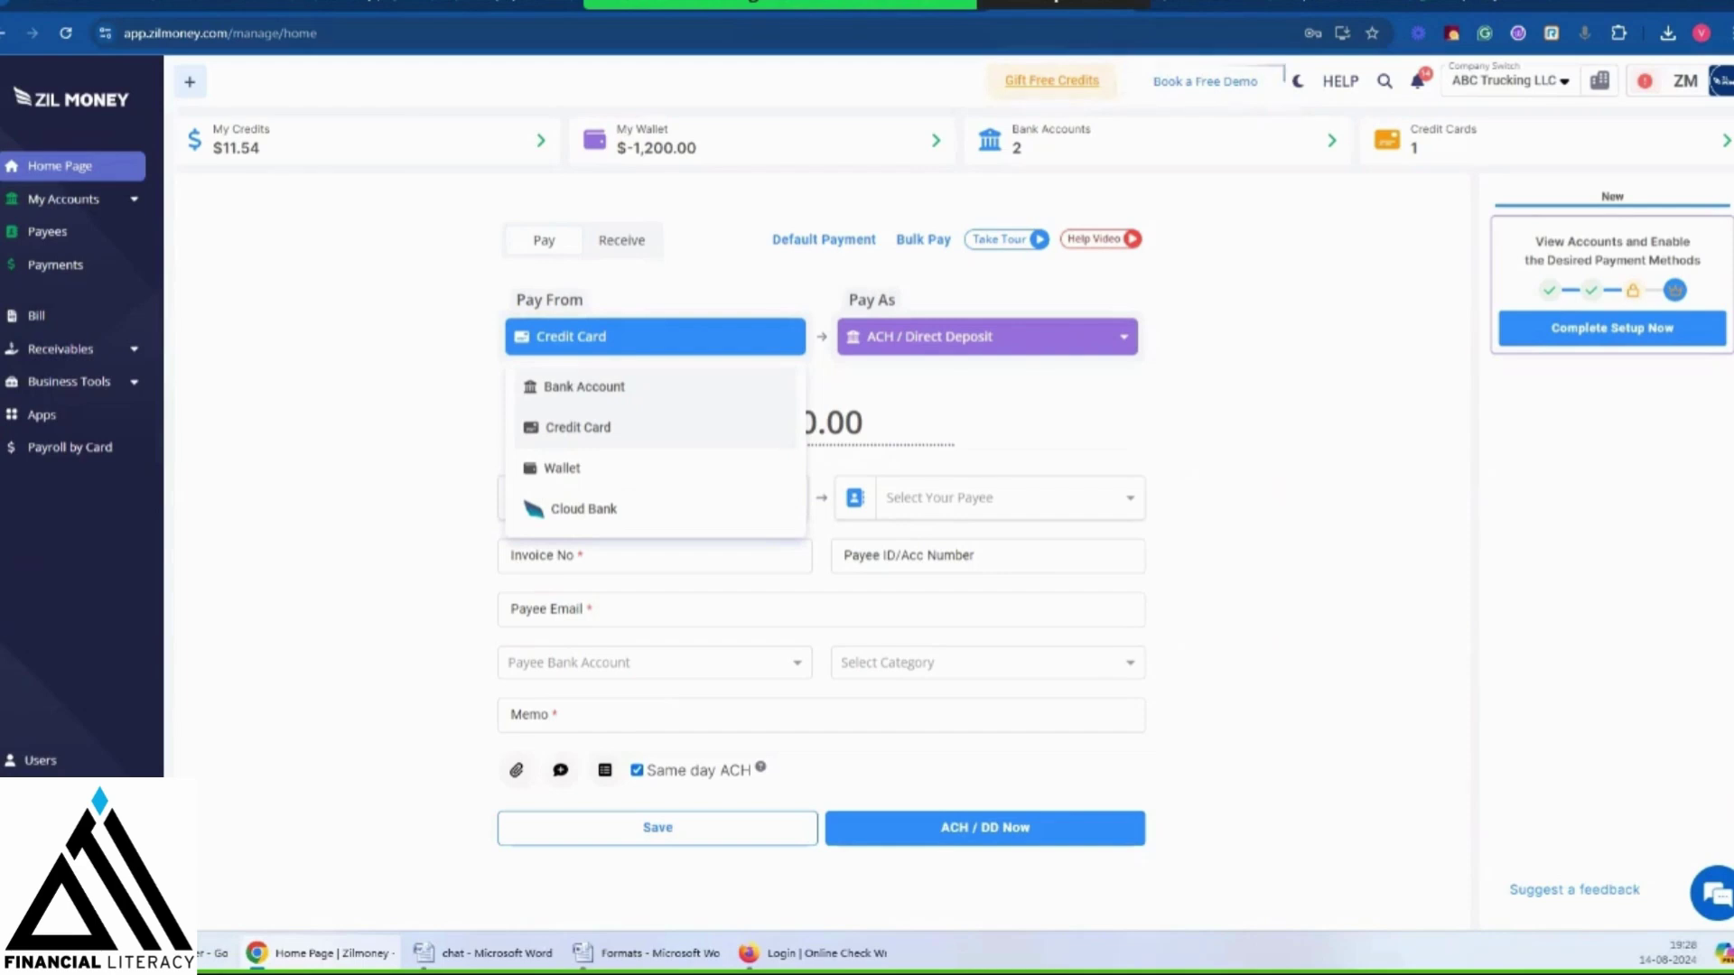
{"action": "left_click", "coordinate": [578, 427]}
{"action": "left_click", "coordinate": [578, 348]}
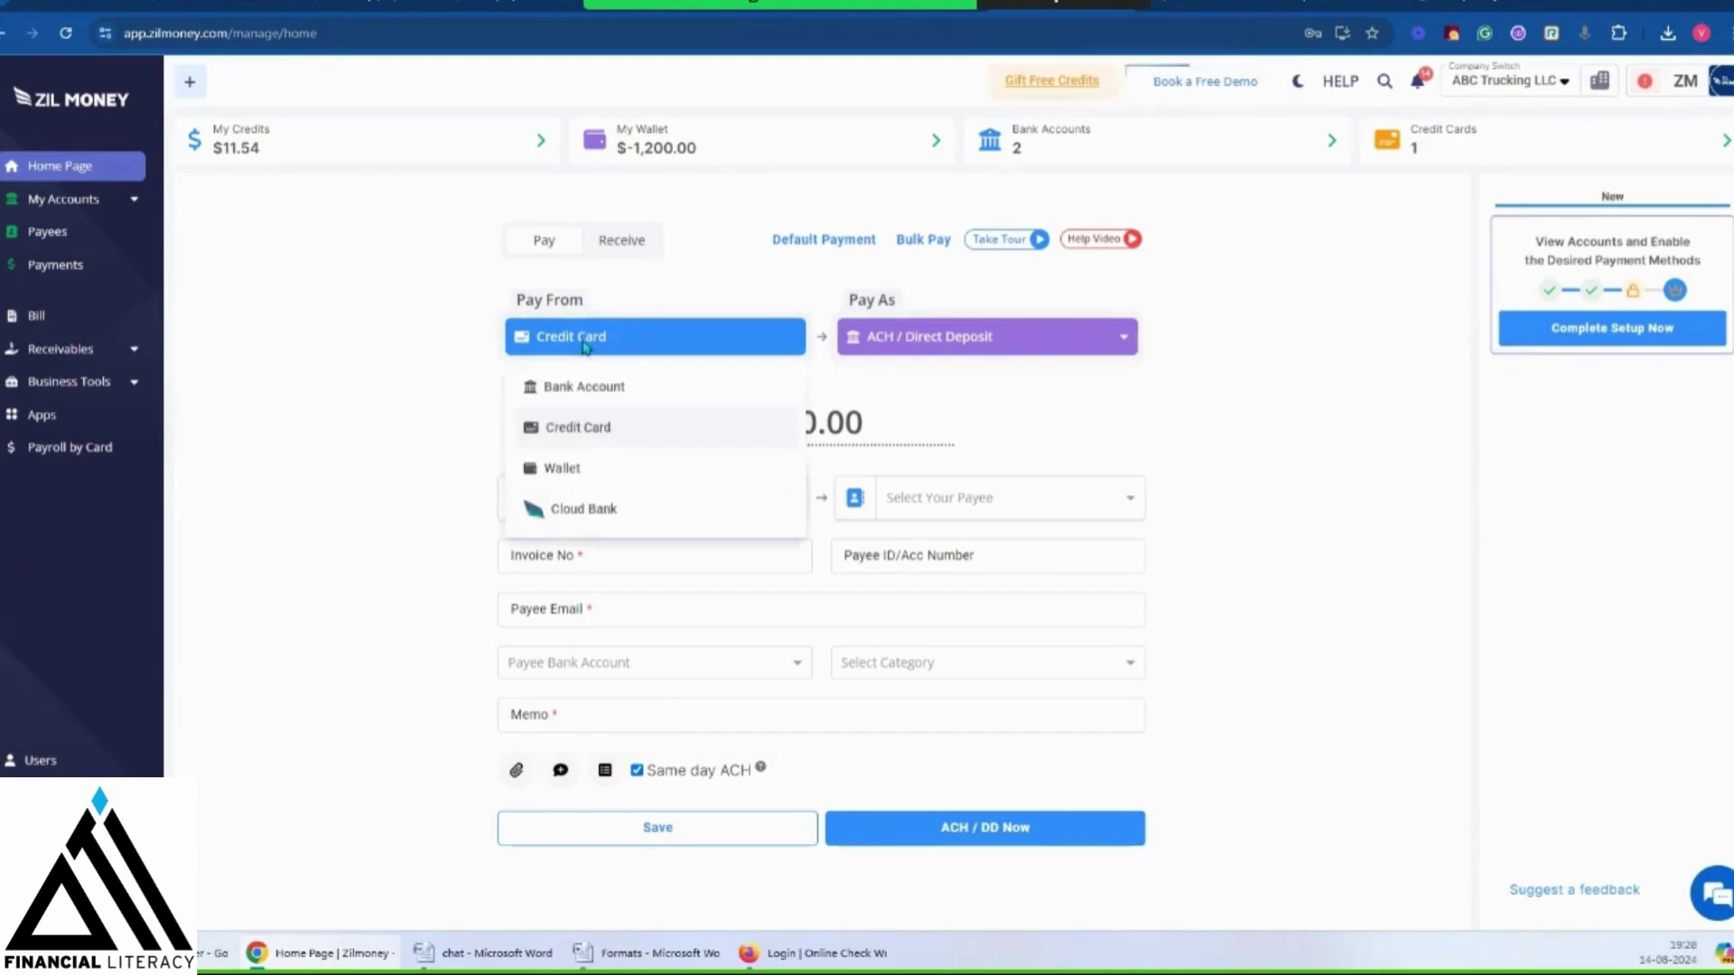
{"action": "left_click", "coordinate": [597, 430]}
{"action": "left_click", "coordinate": [1030, 338]}
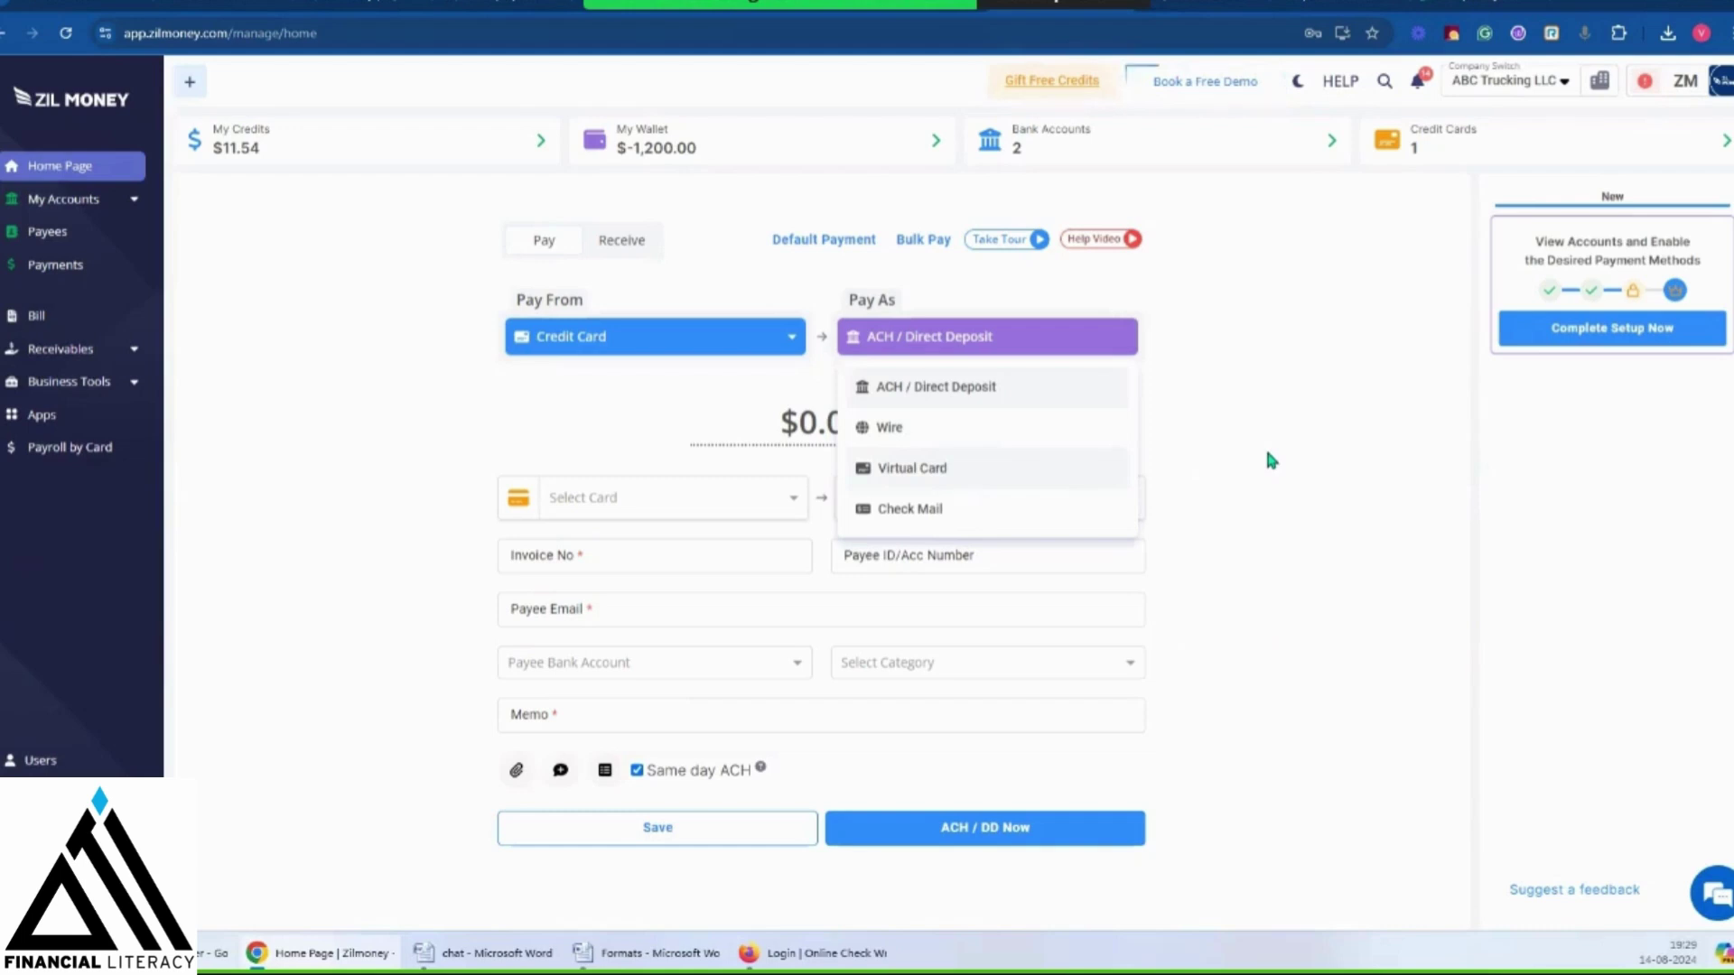
{"action": "left_click", "coordinate": [1203, 515]}
{"action": "left_click", "coordinate": [1004, 344]}
{"action": "left_click", "coordinate": [1239, 417]}
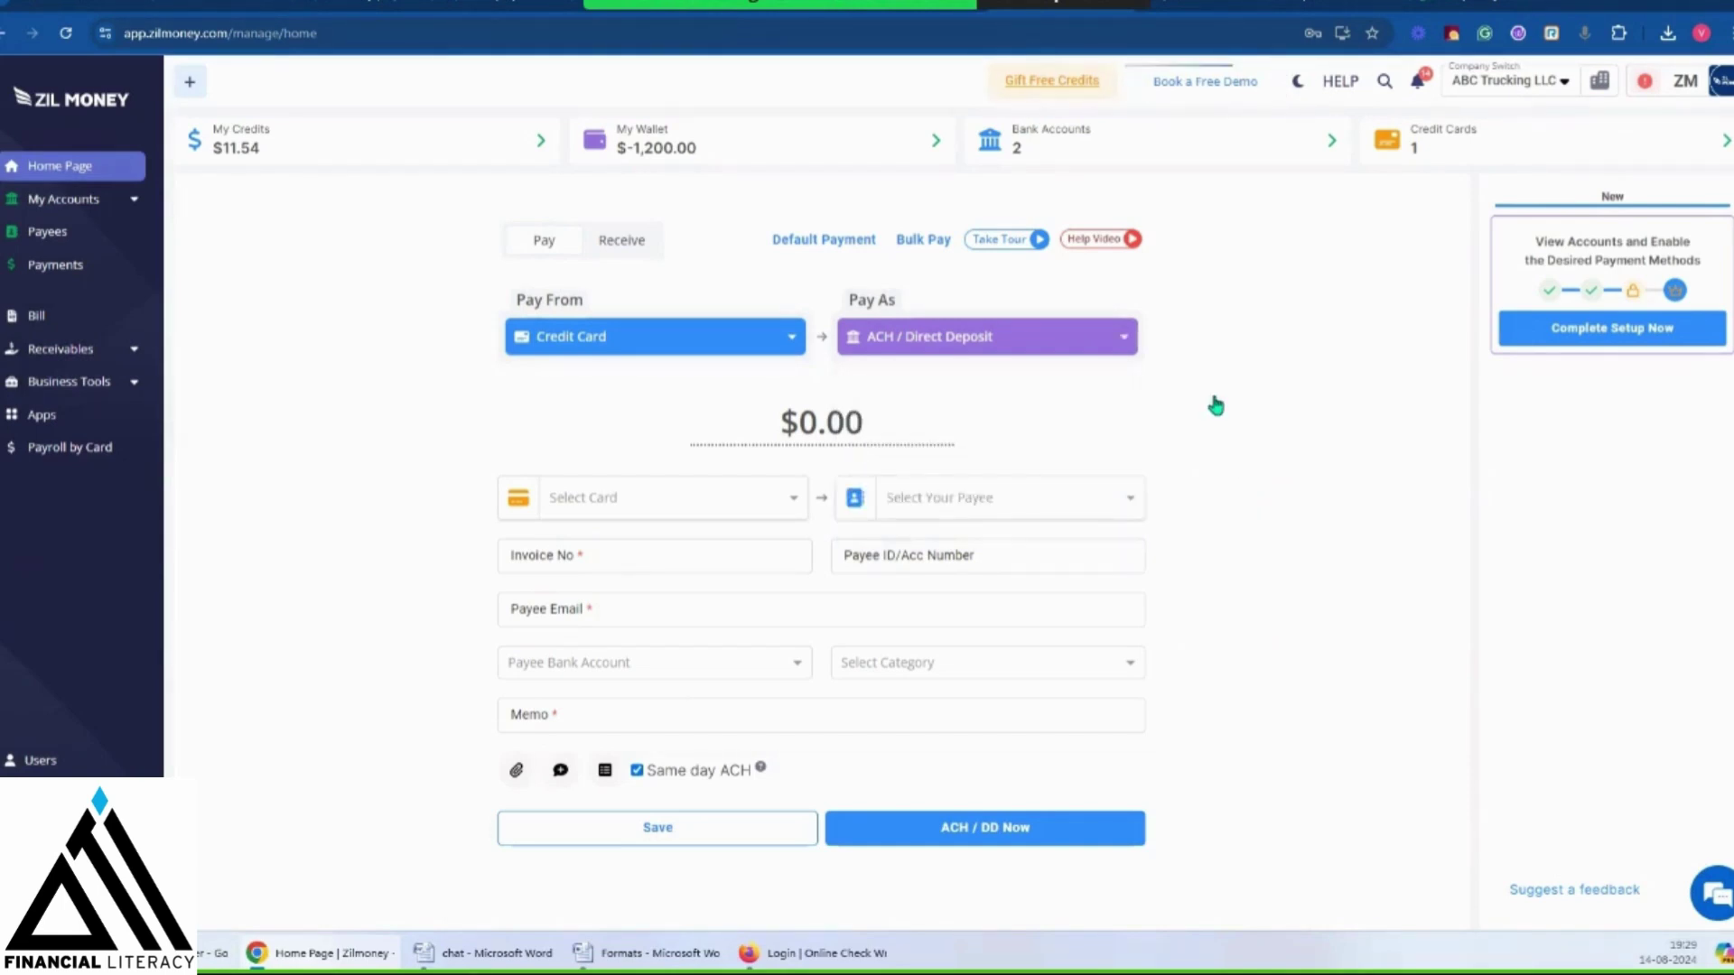